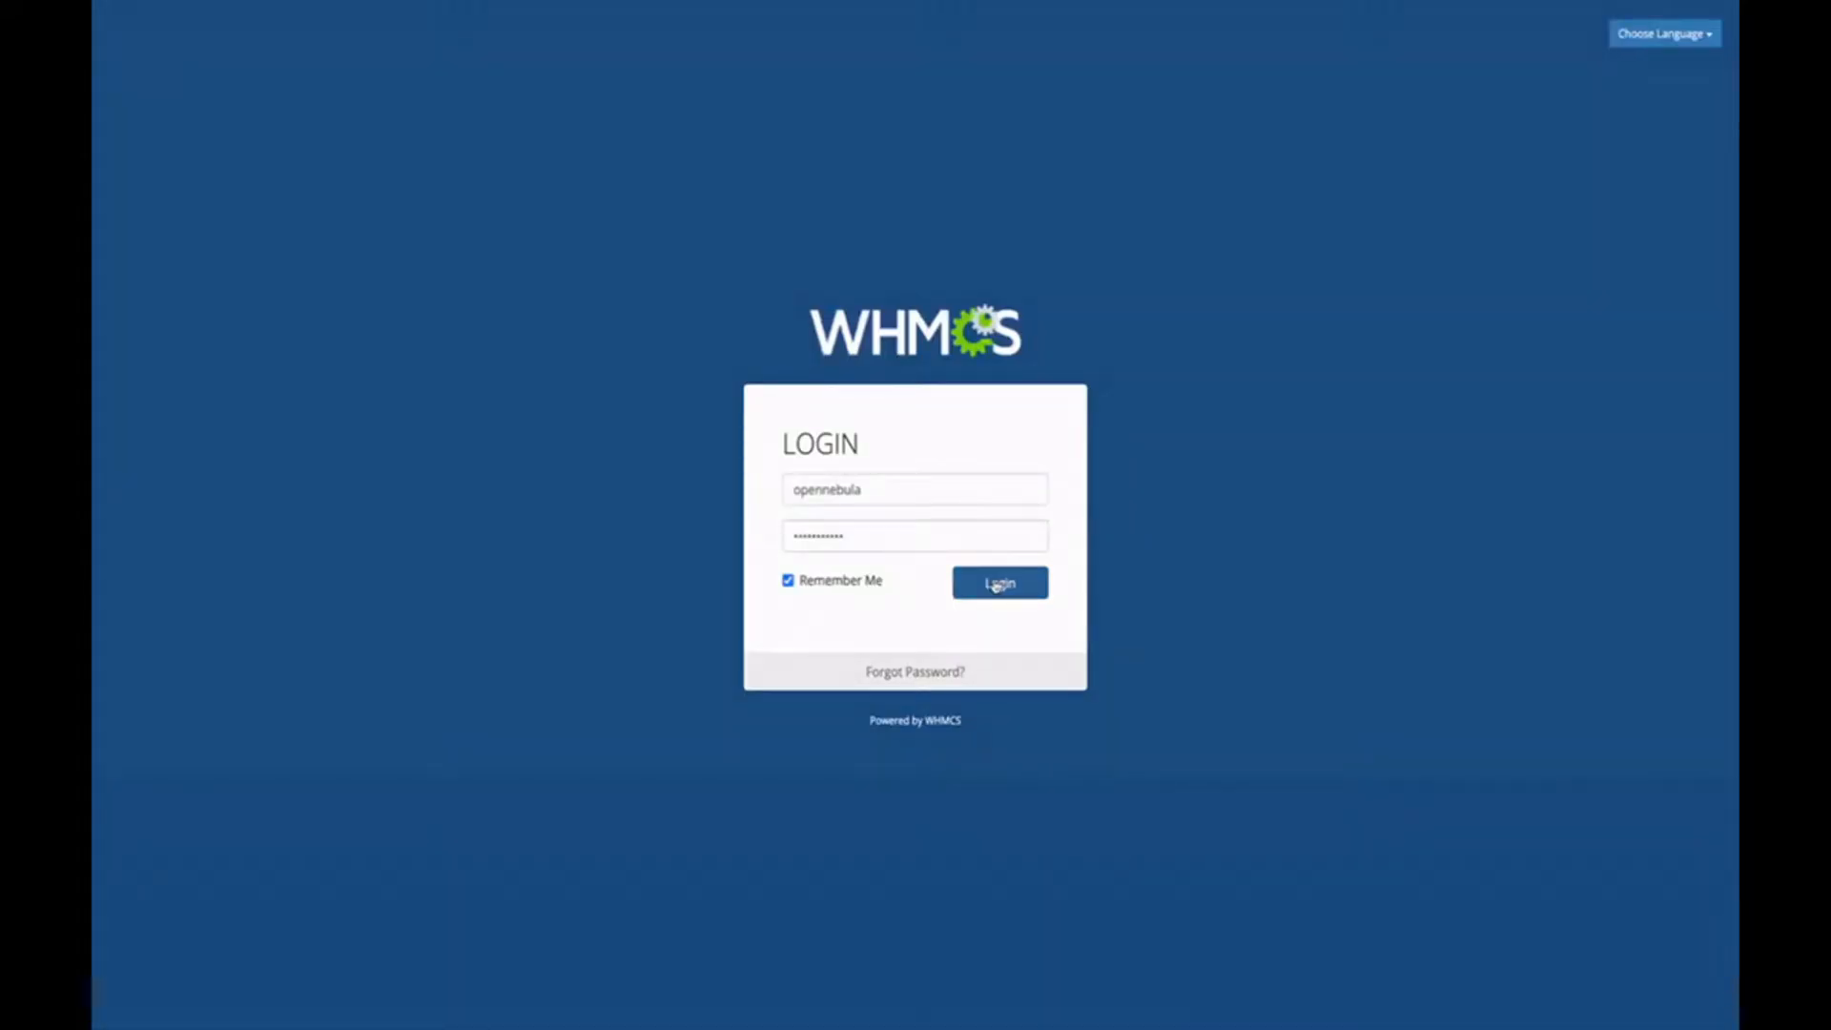
Sign in to the WHMCS admin area and open the Servers configuration page.
left_click(997, 584)
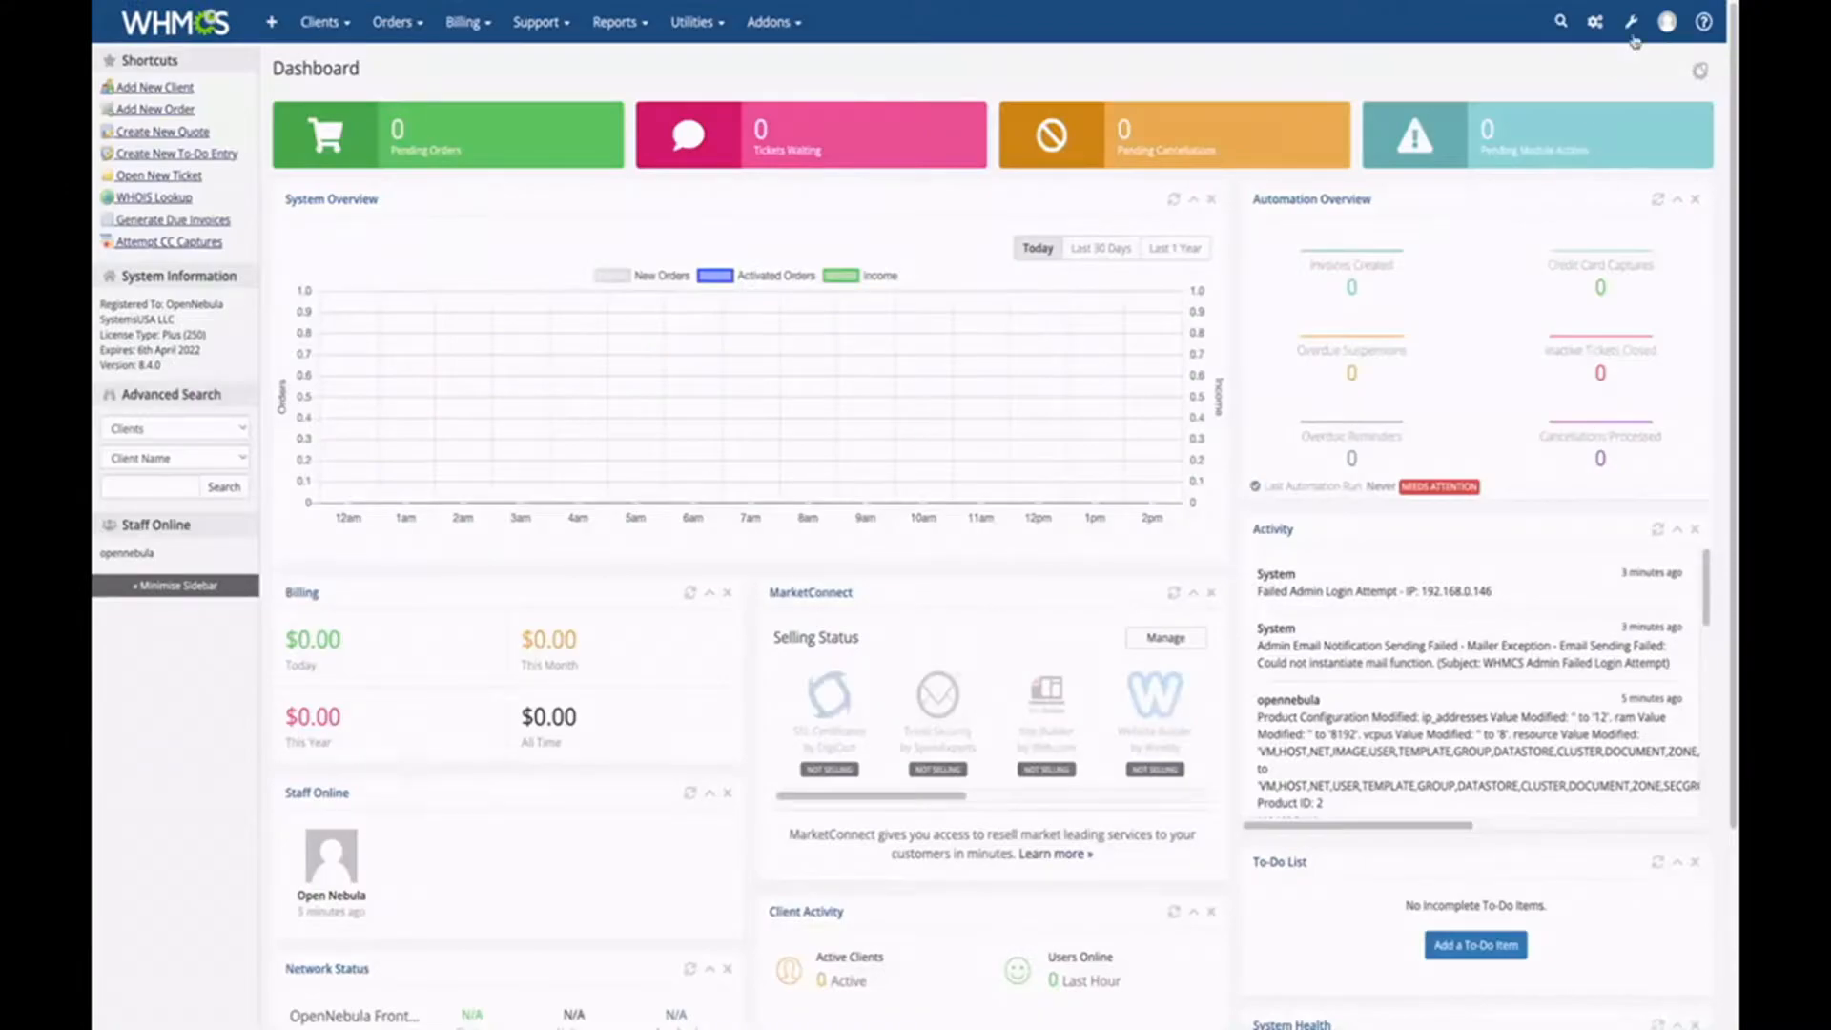
left_click(1632, 25)
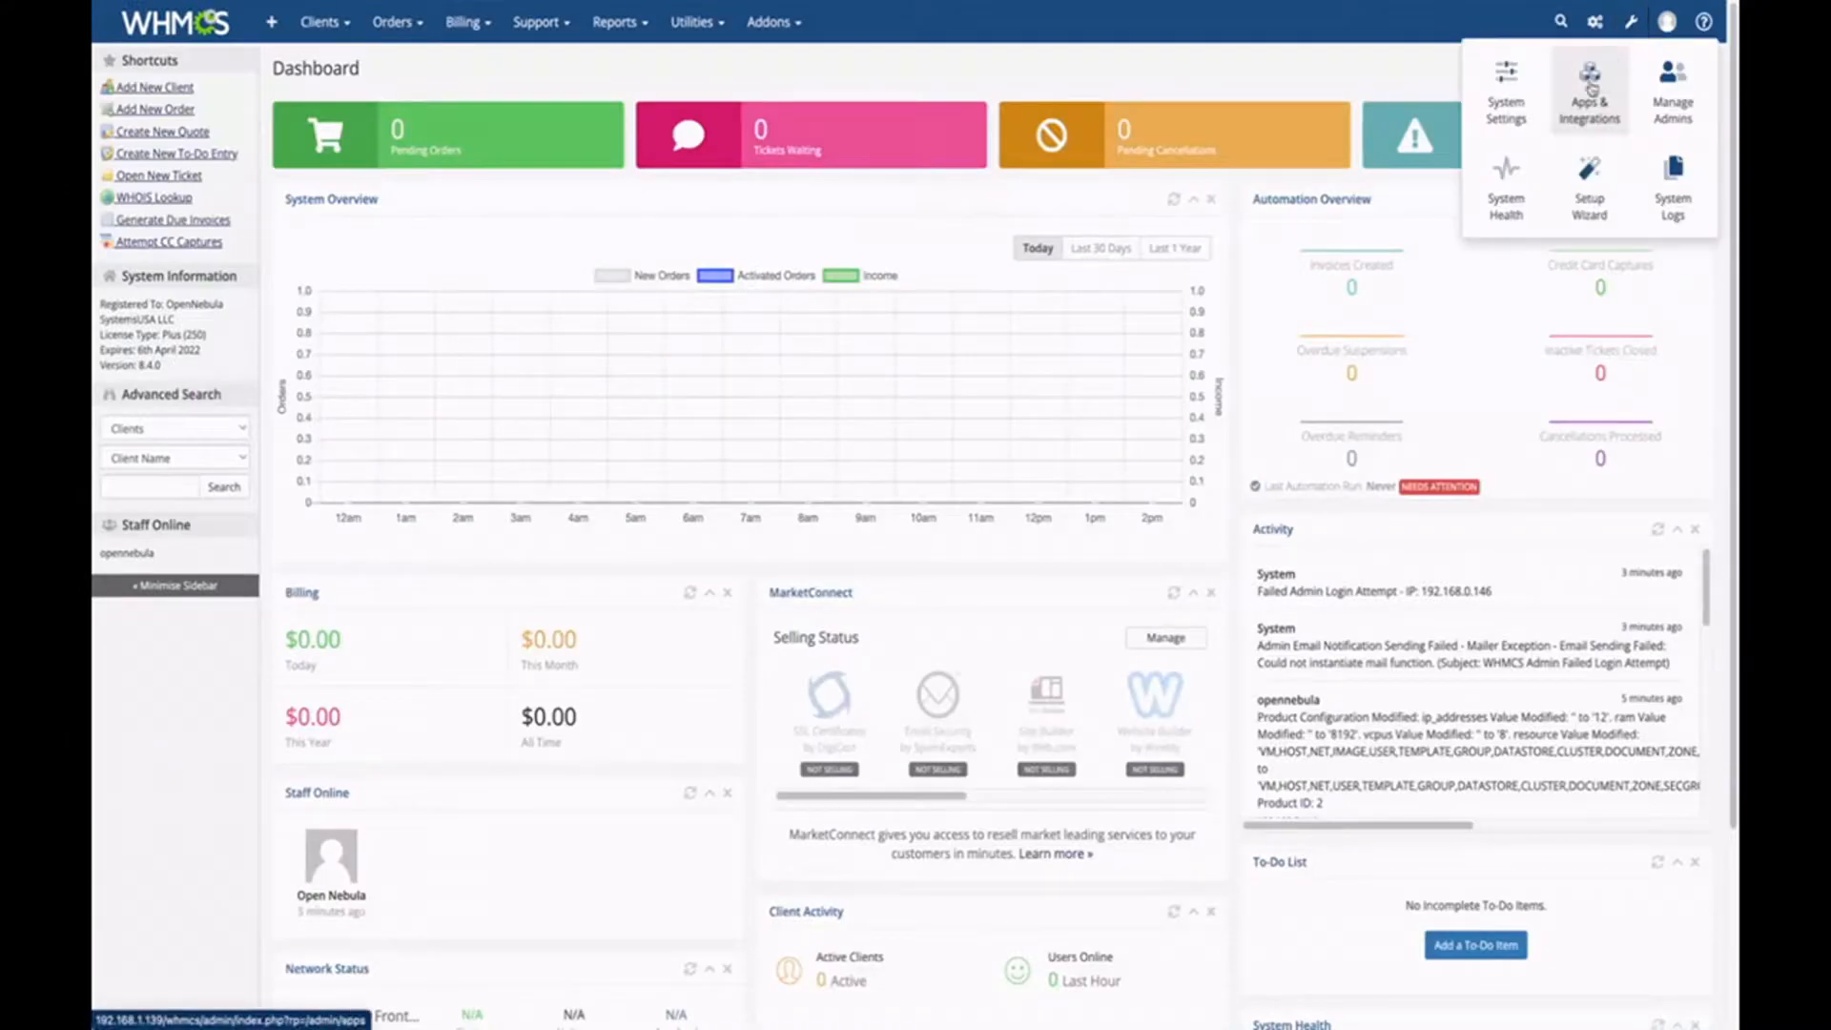
left_click(1535, 105)
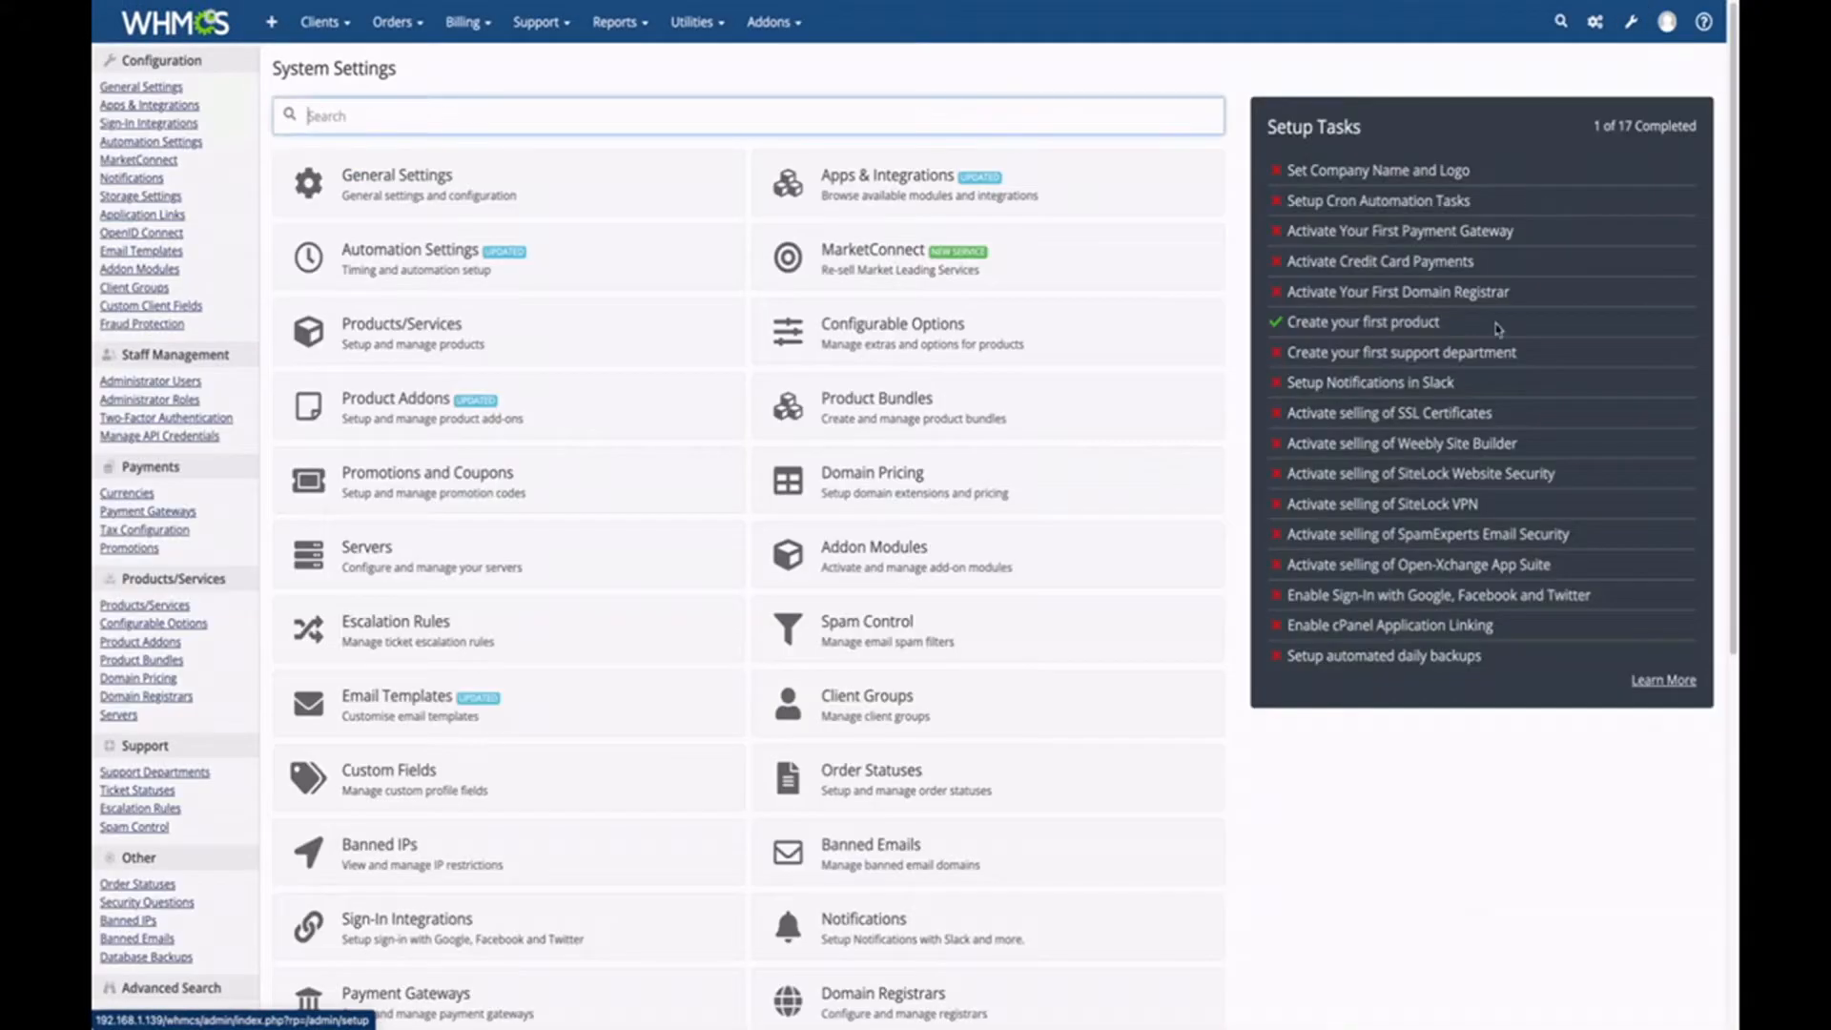
left_click(575, 558)
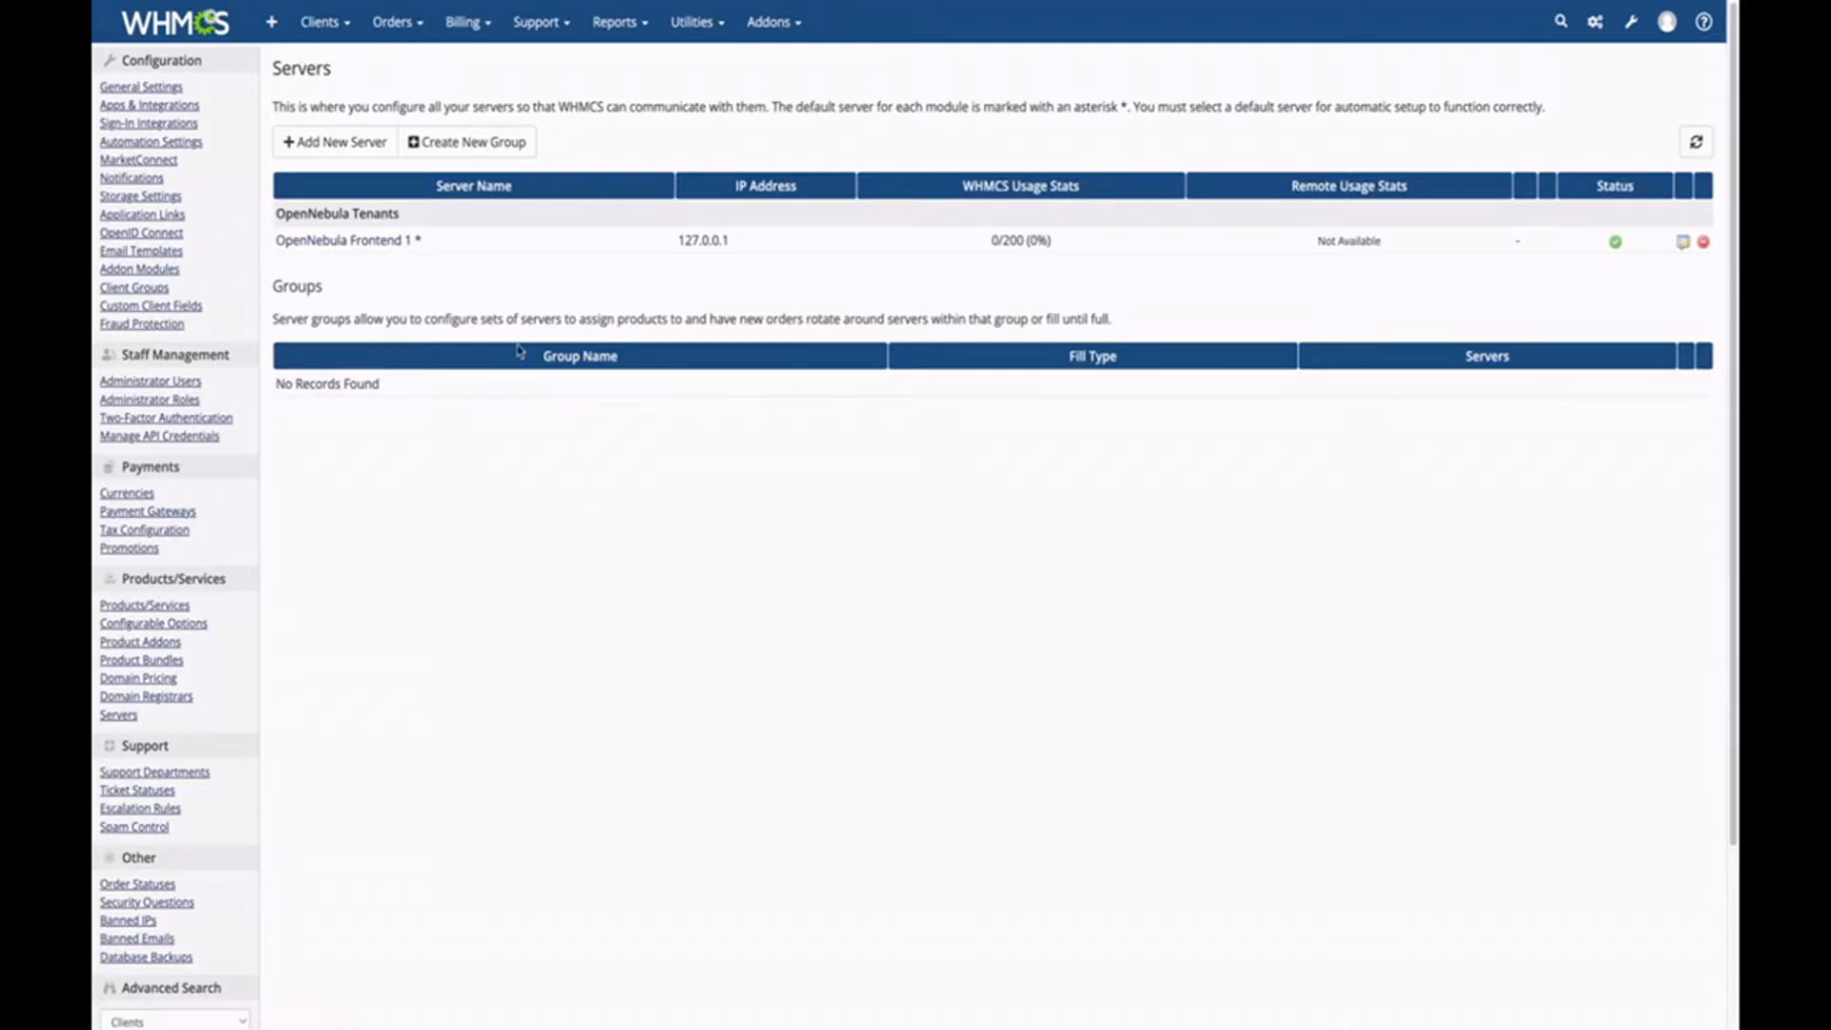
Start a new server with the OpenNebula Tenants module, then return to the Servers list.
left_click(320, 145)
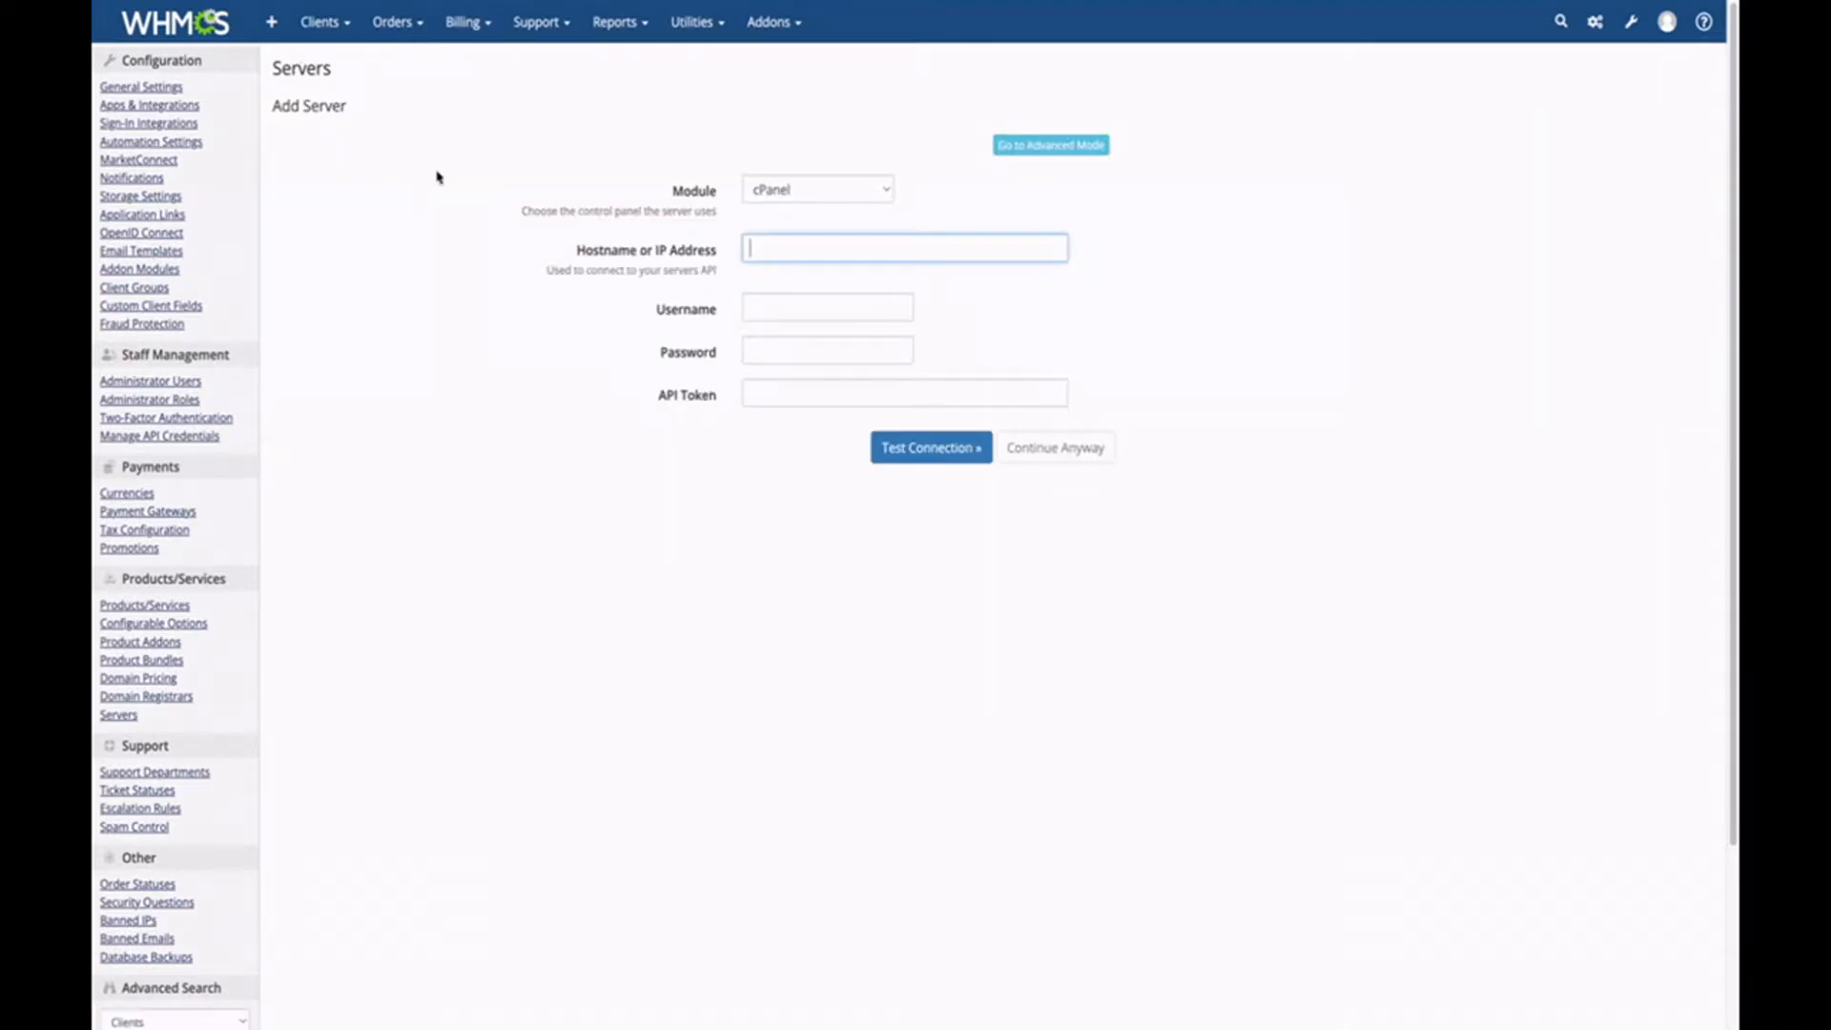
left_click(814, 194)
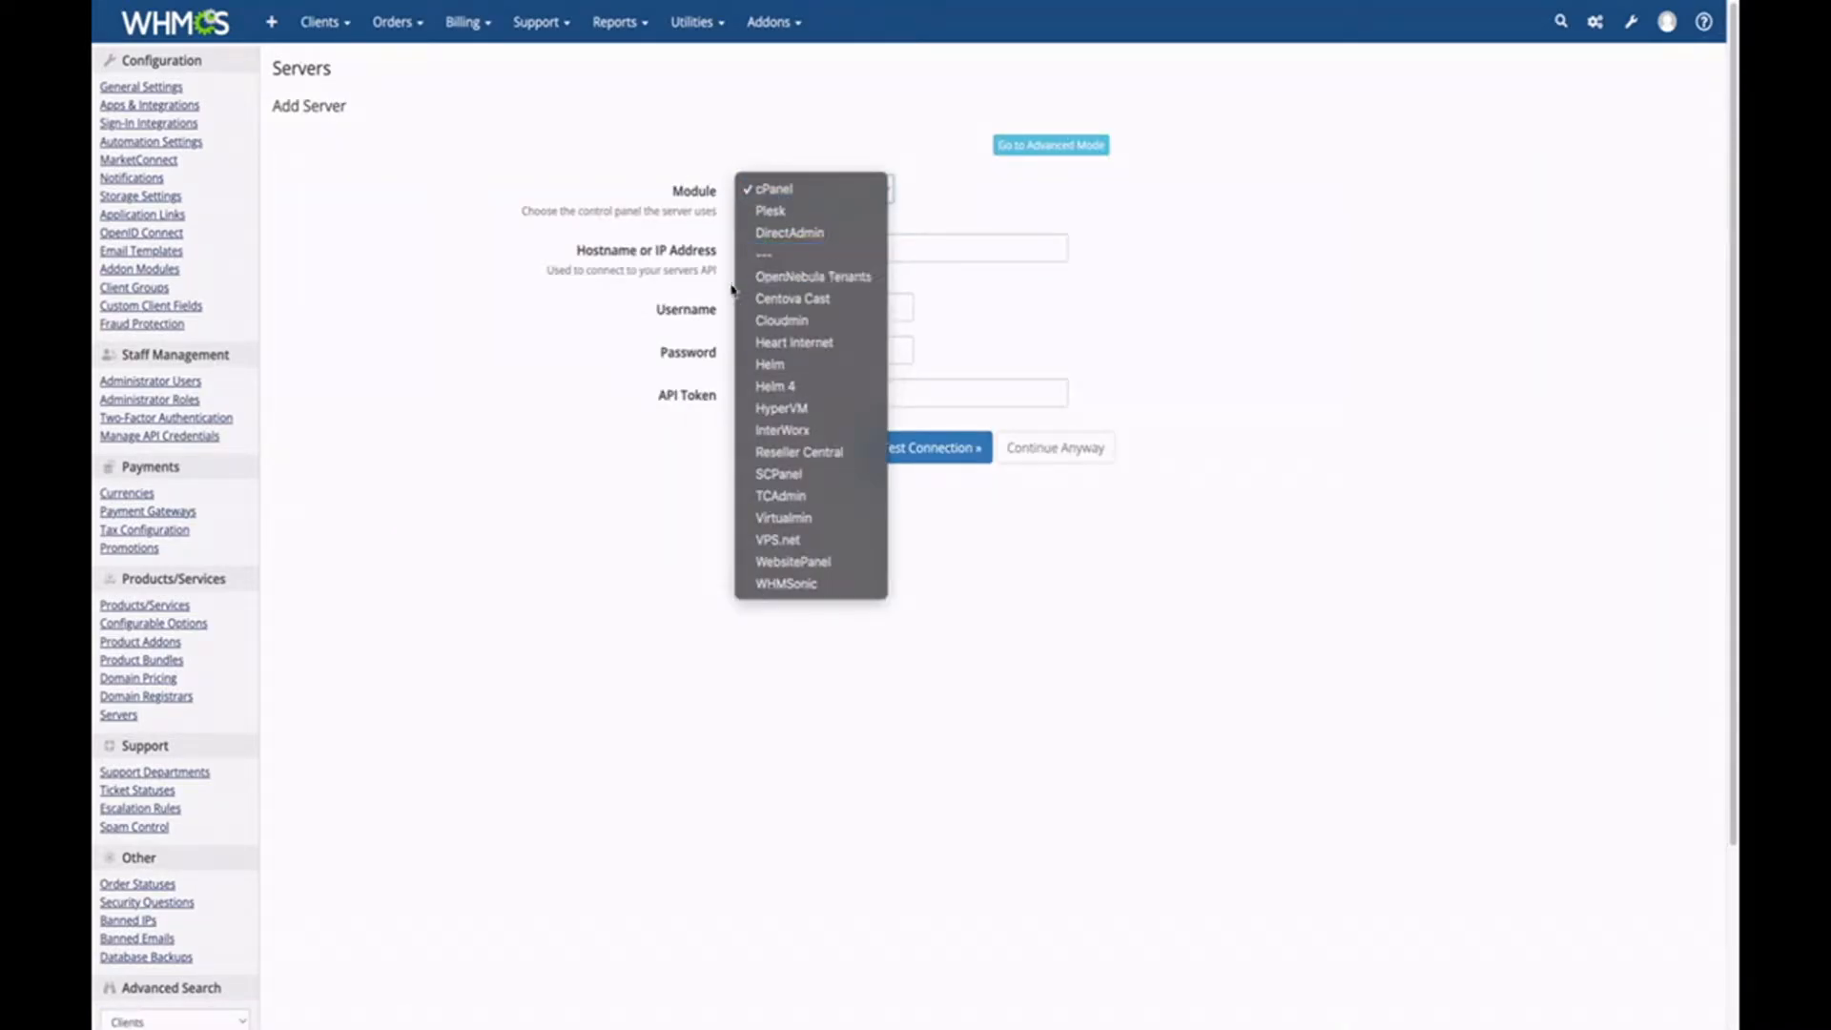
left_click(855, 284)
left_click(788, 250)
left_click(786, 311)
left_click(786, 355)
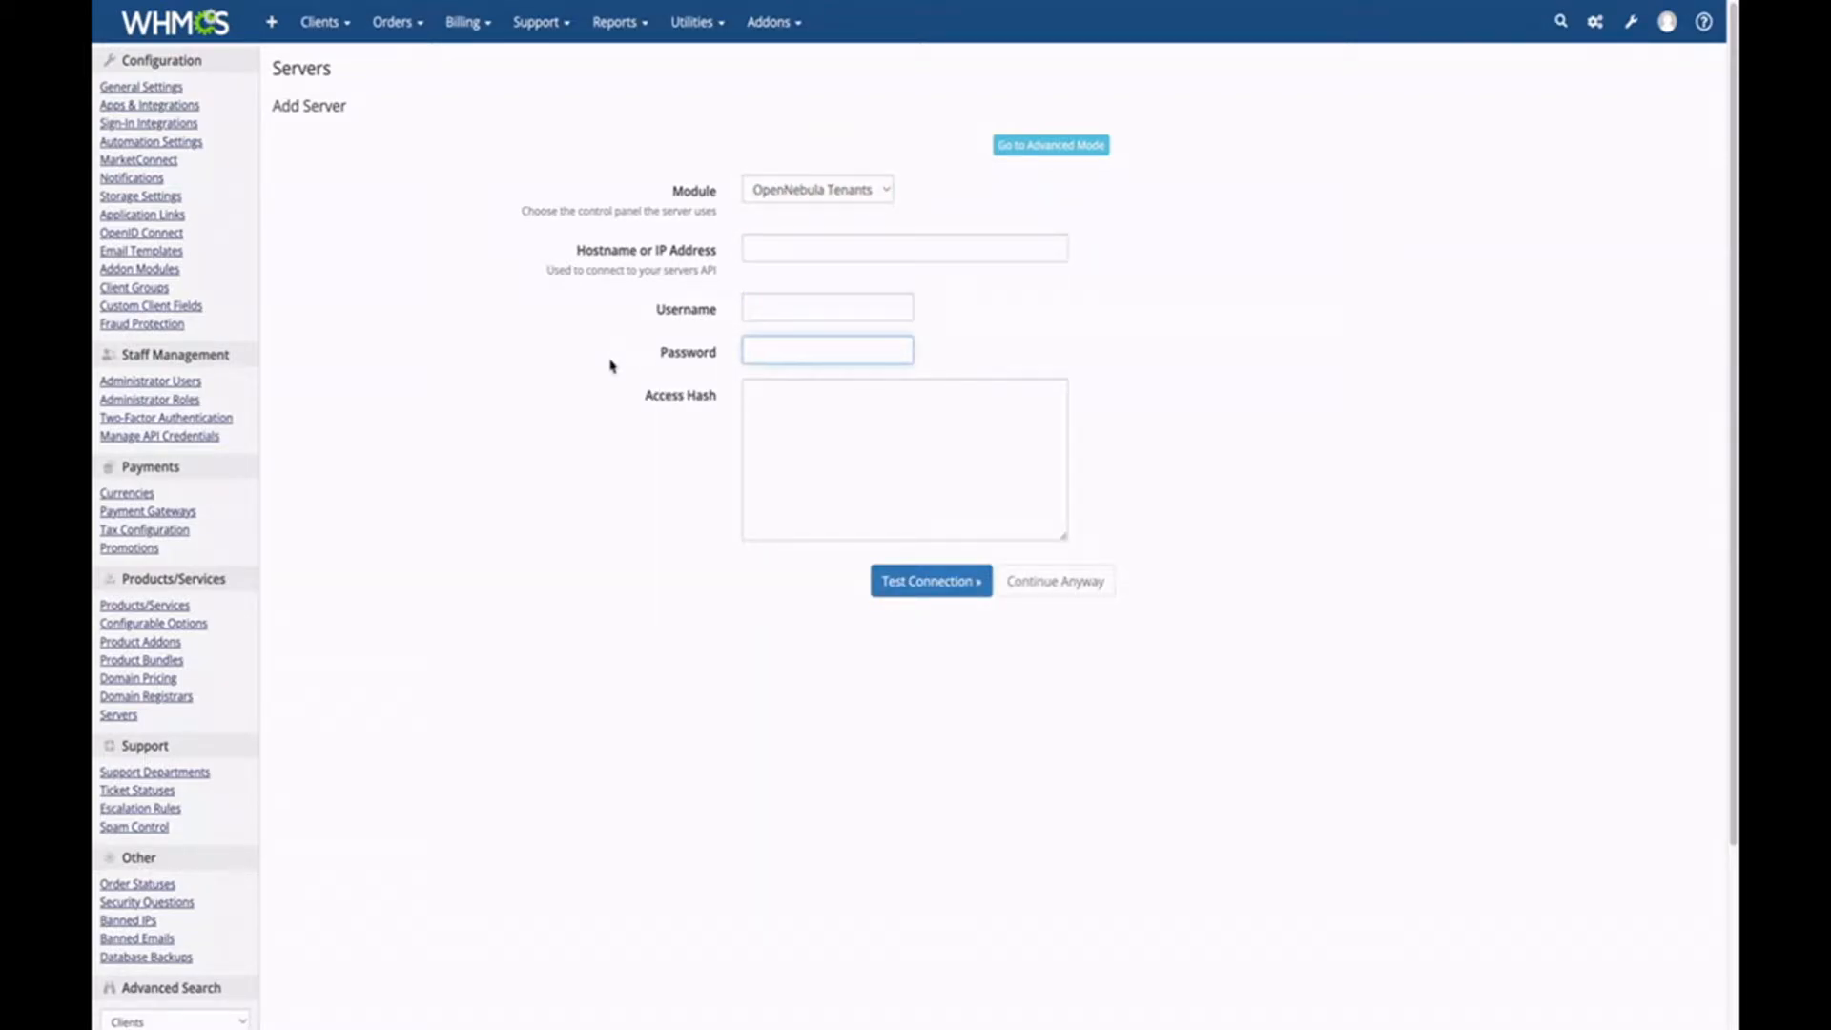
key("alt+Left")
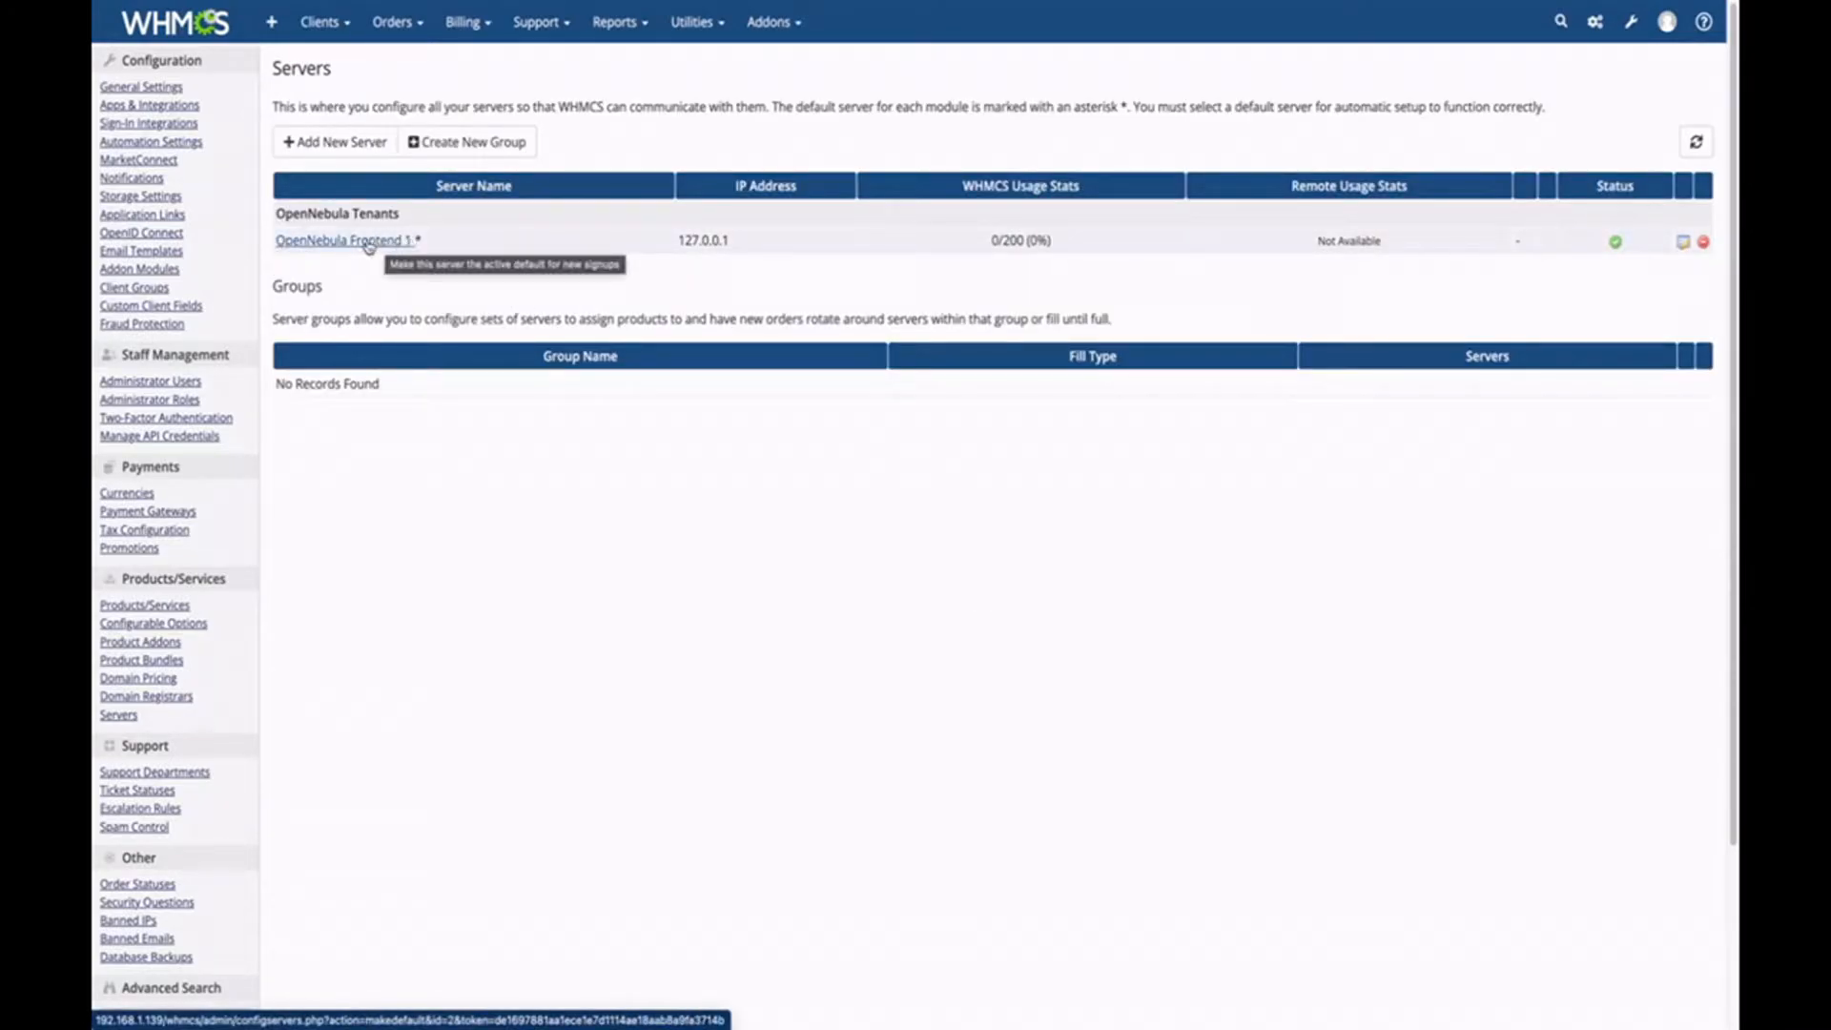
Open the Products/Services settings from System Settings.
left_click(1627, 33)
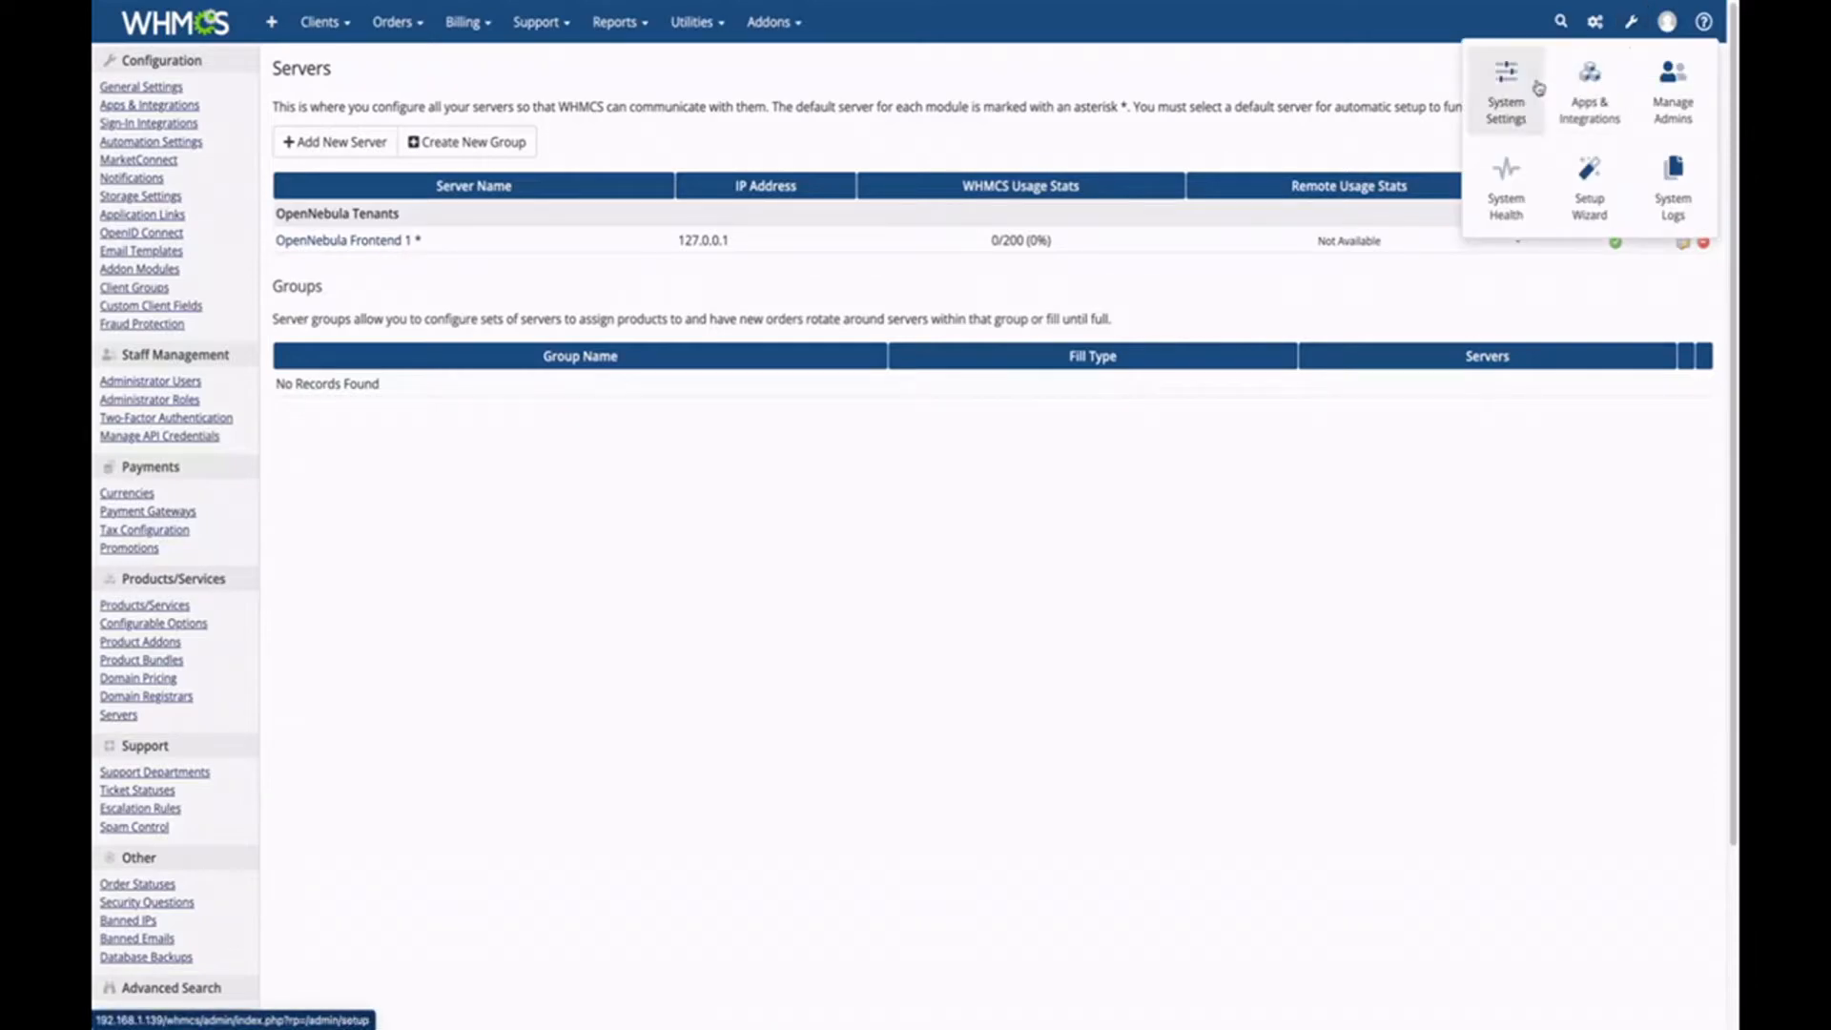
left_click(1527, 91)
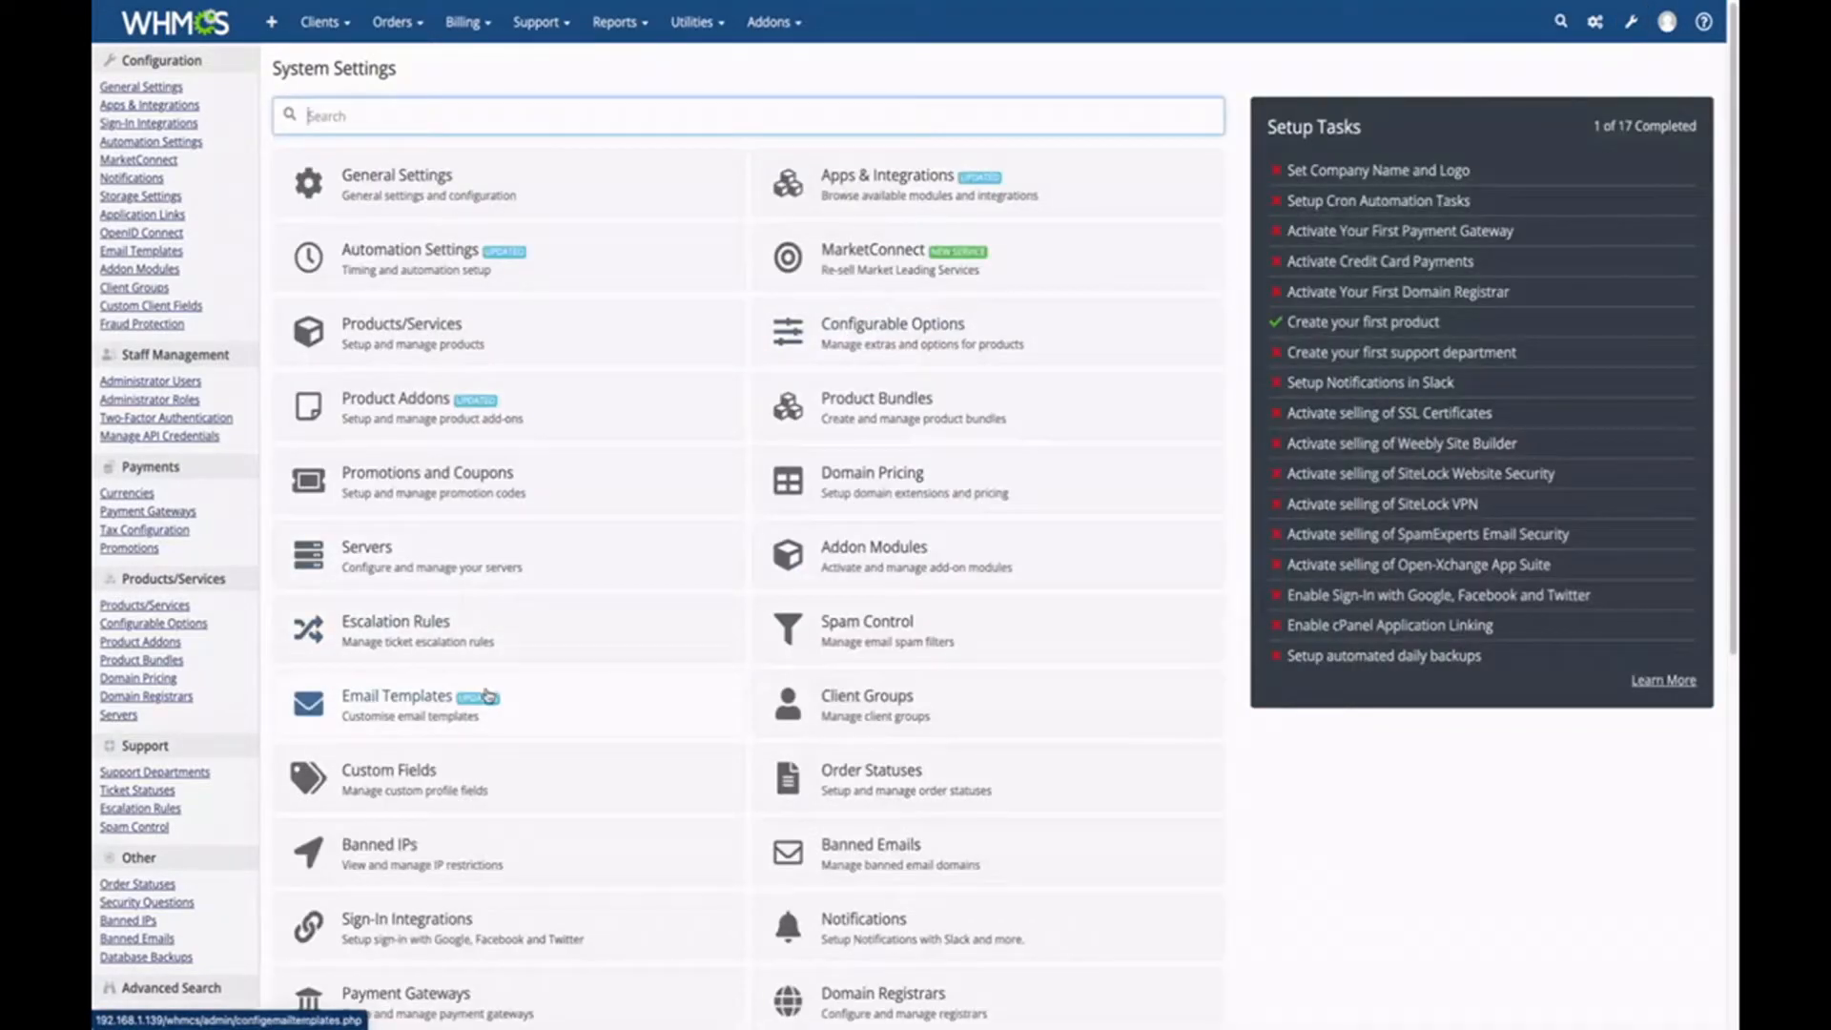
left_click(412, 331)
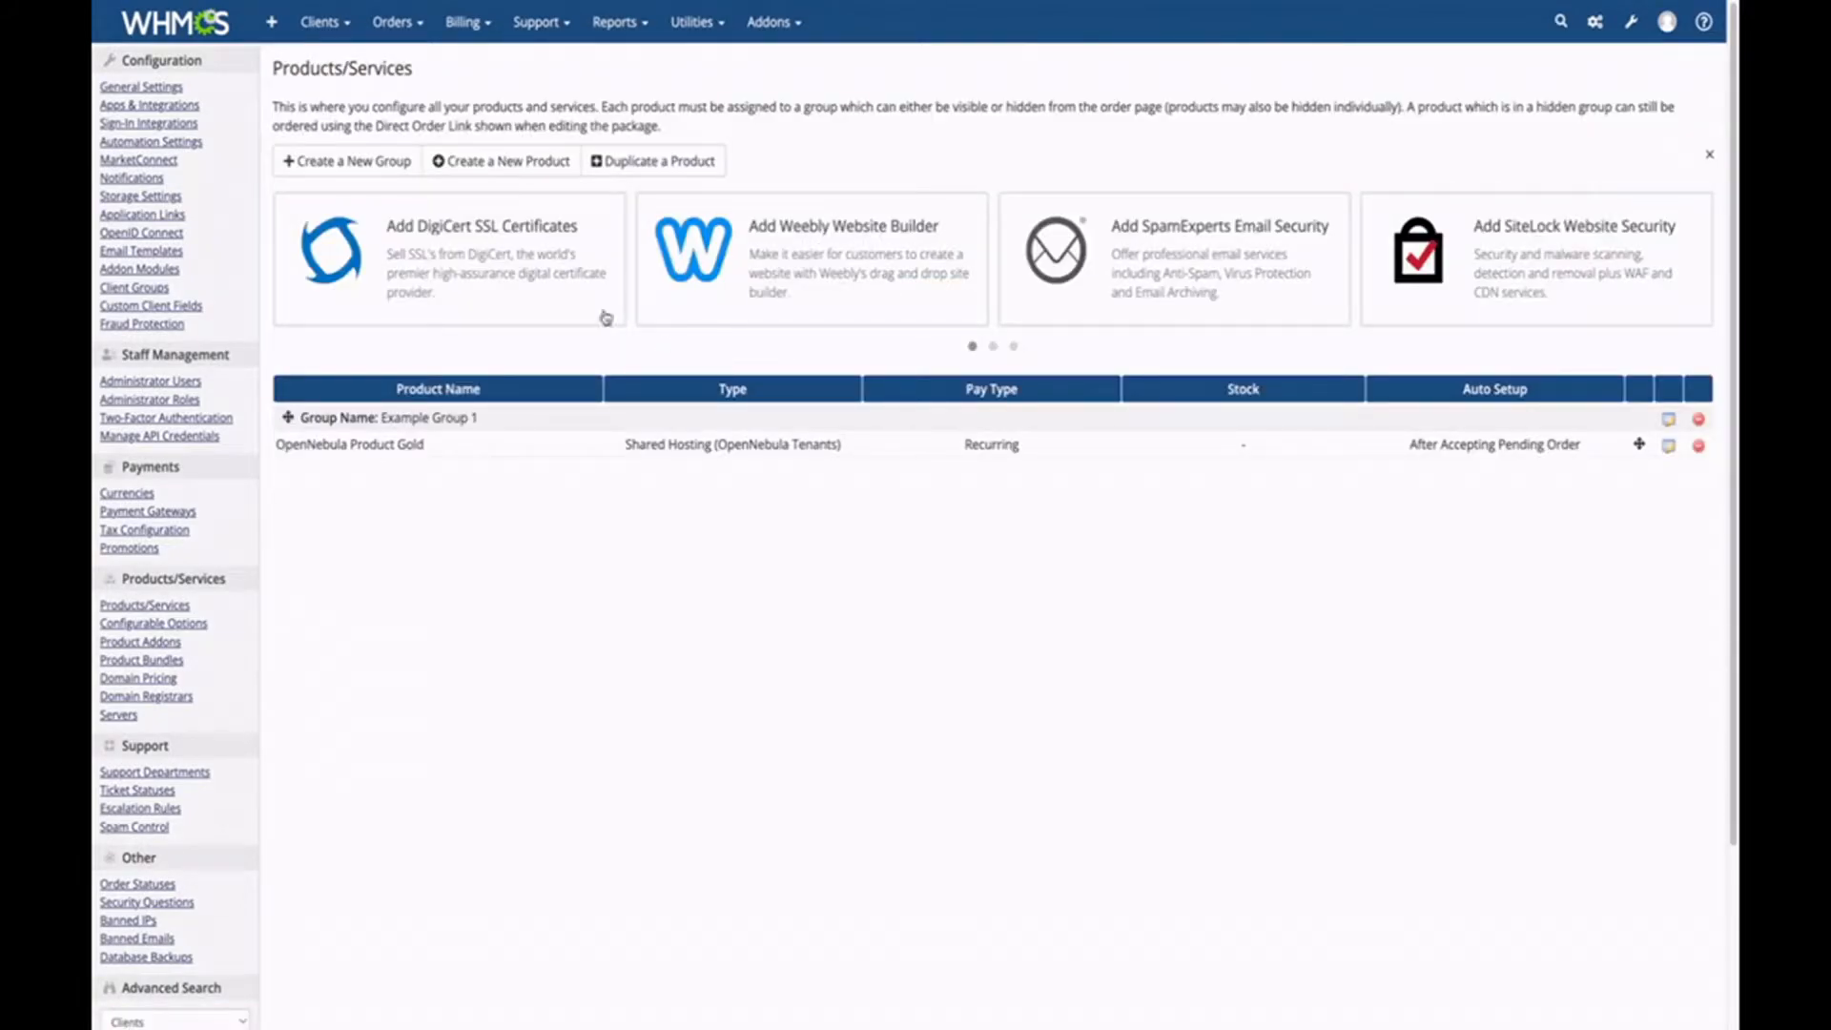
Begin a new product group, abandon it, and start creating a new product.
left_click(371, 170)
left_click(811, 150)
left_click(445, 461)
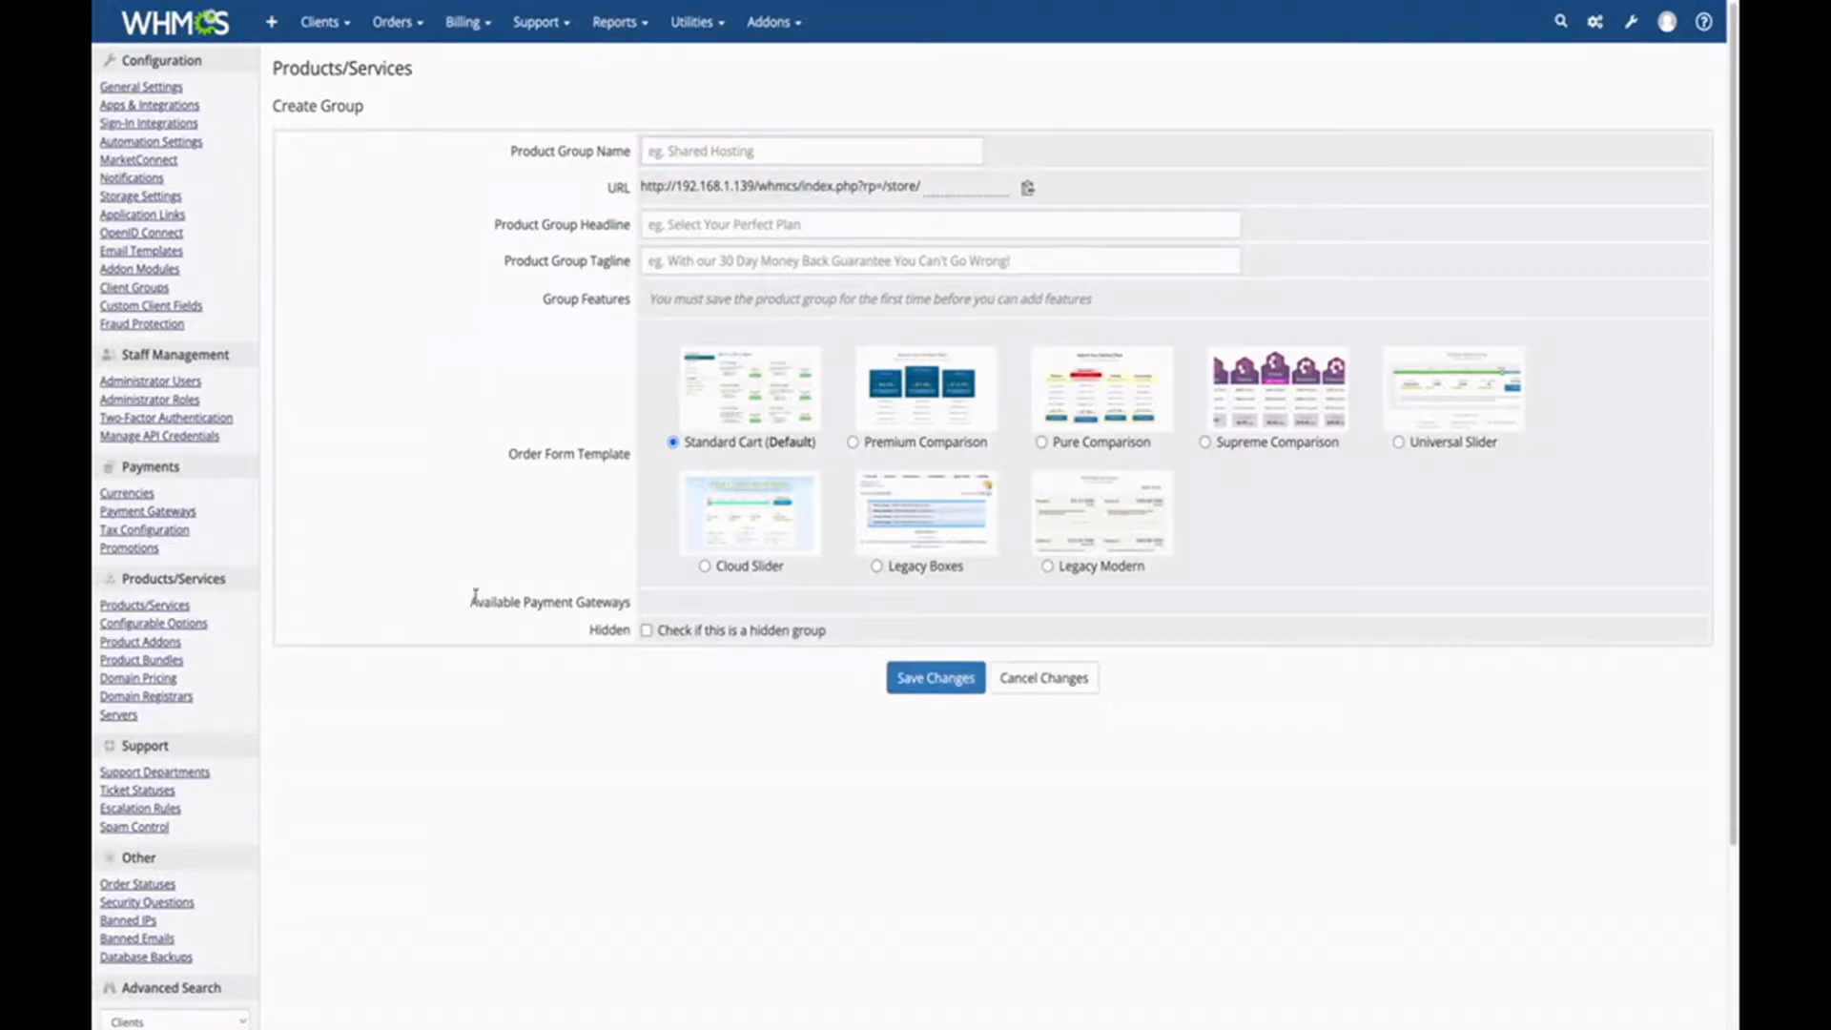
key("alt+Left")
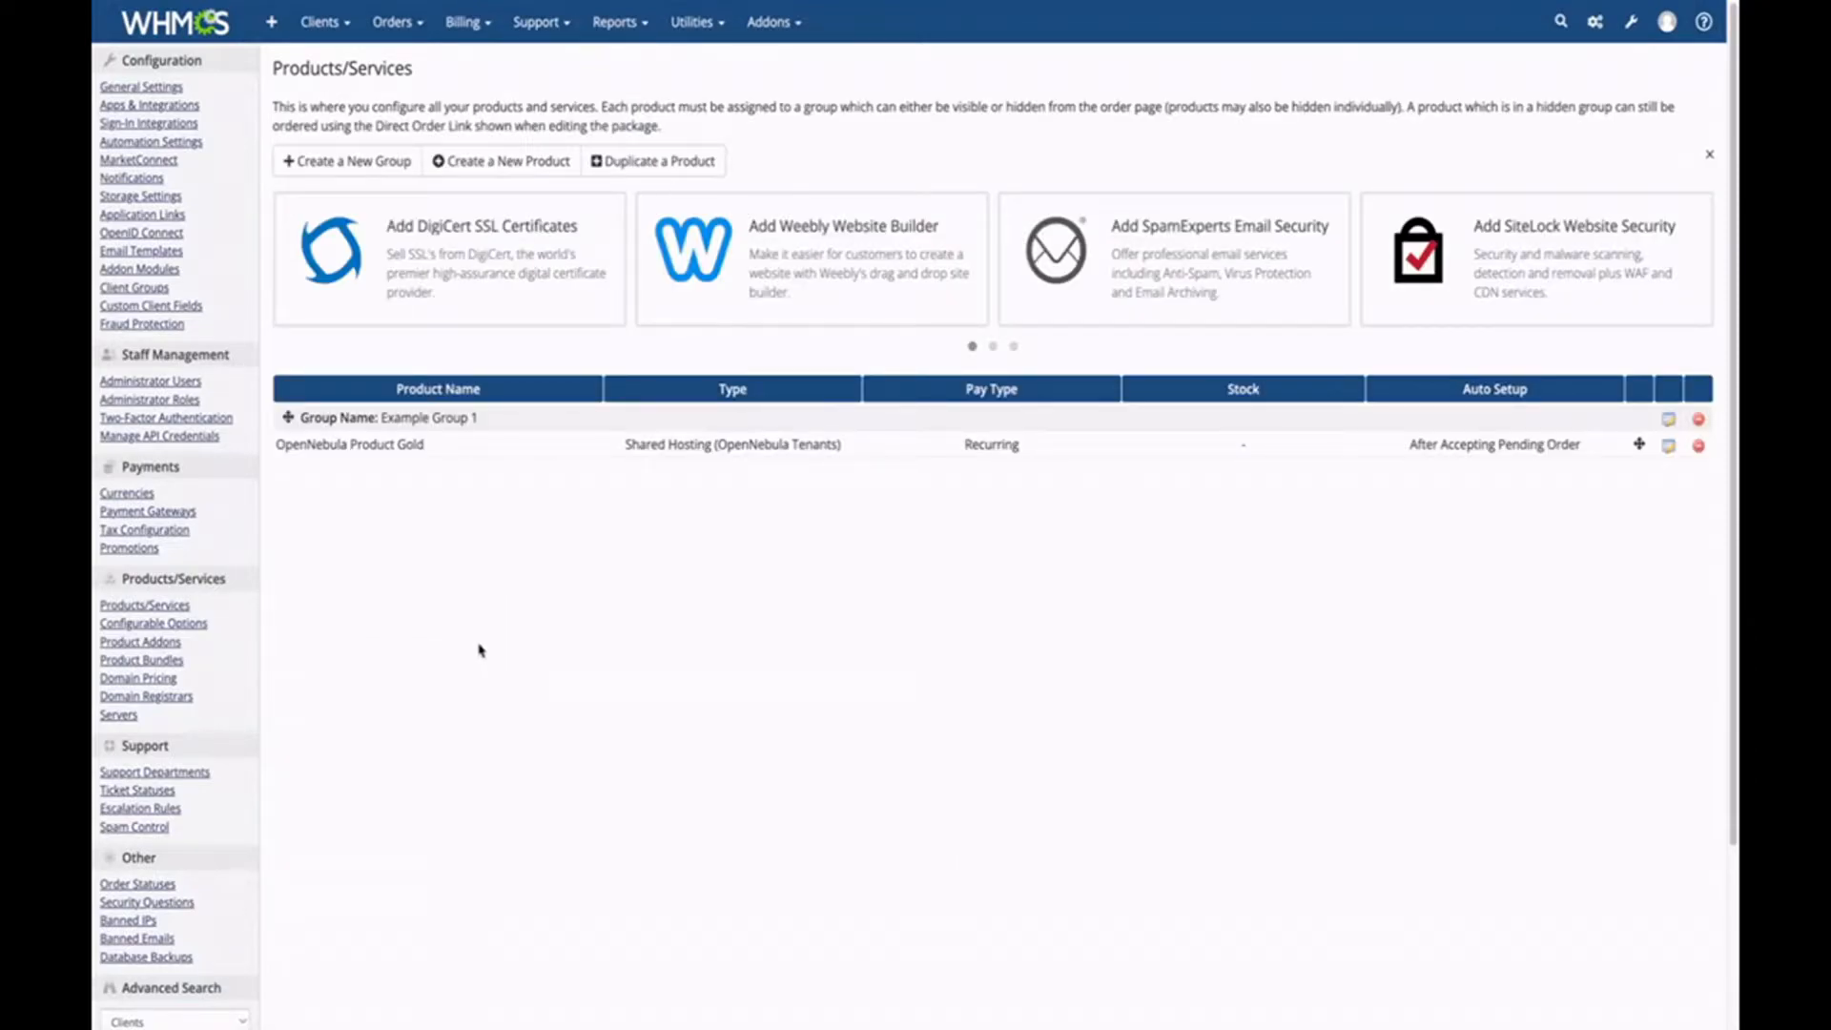
left_click(471, 177)
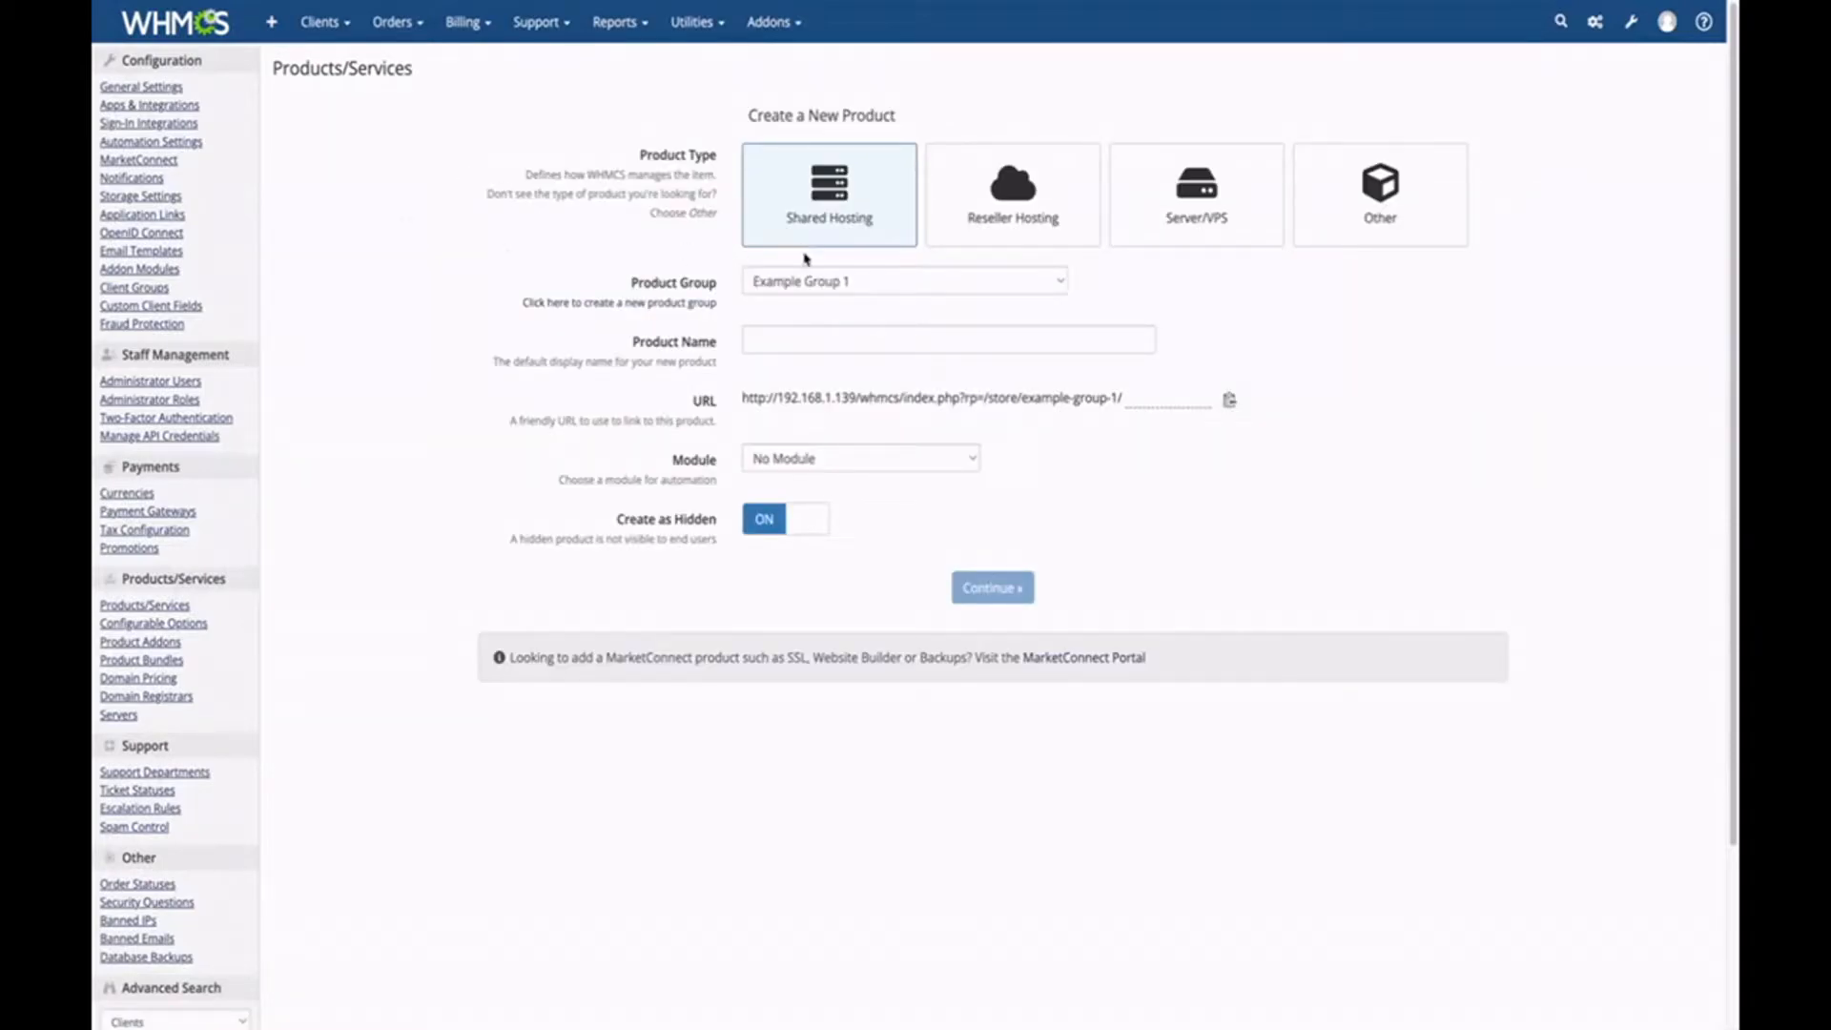
Create the visible product 'OpenNebula Product Silver' in Example Group 1 using the OpenNebula Tenants module.
left_click(814, 280)
left_click(813, 281)
left_click(808, 339)
type("OpenNebula Product Silver")
left_click(821, 459)
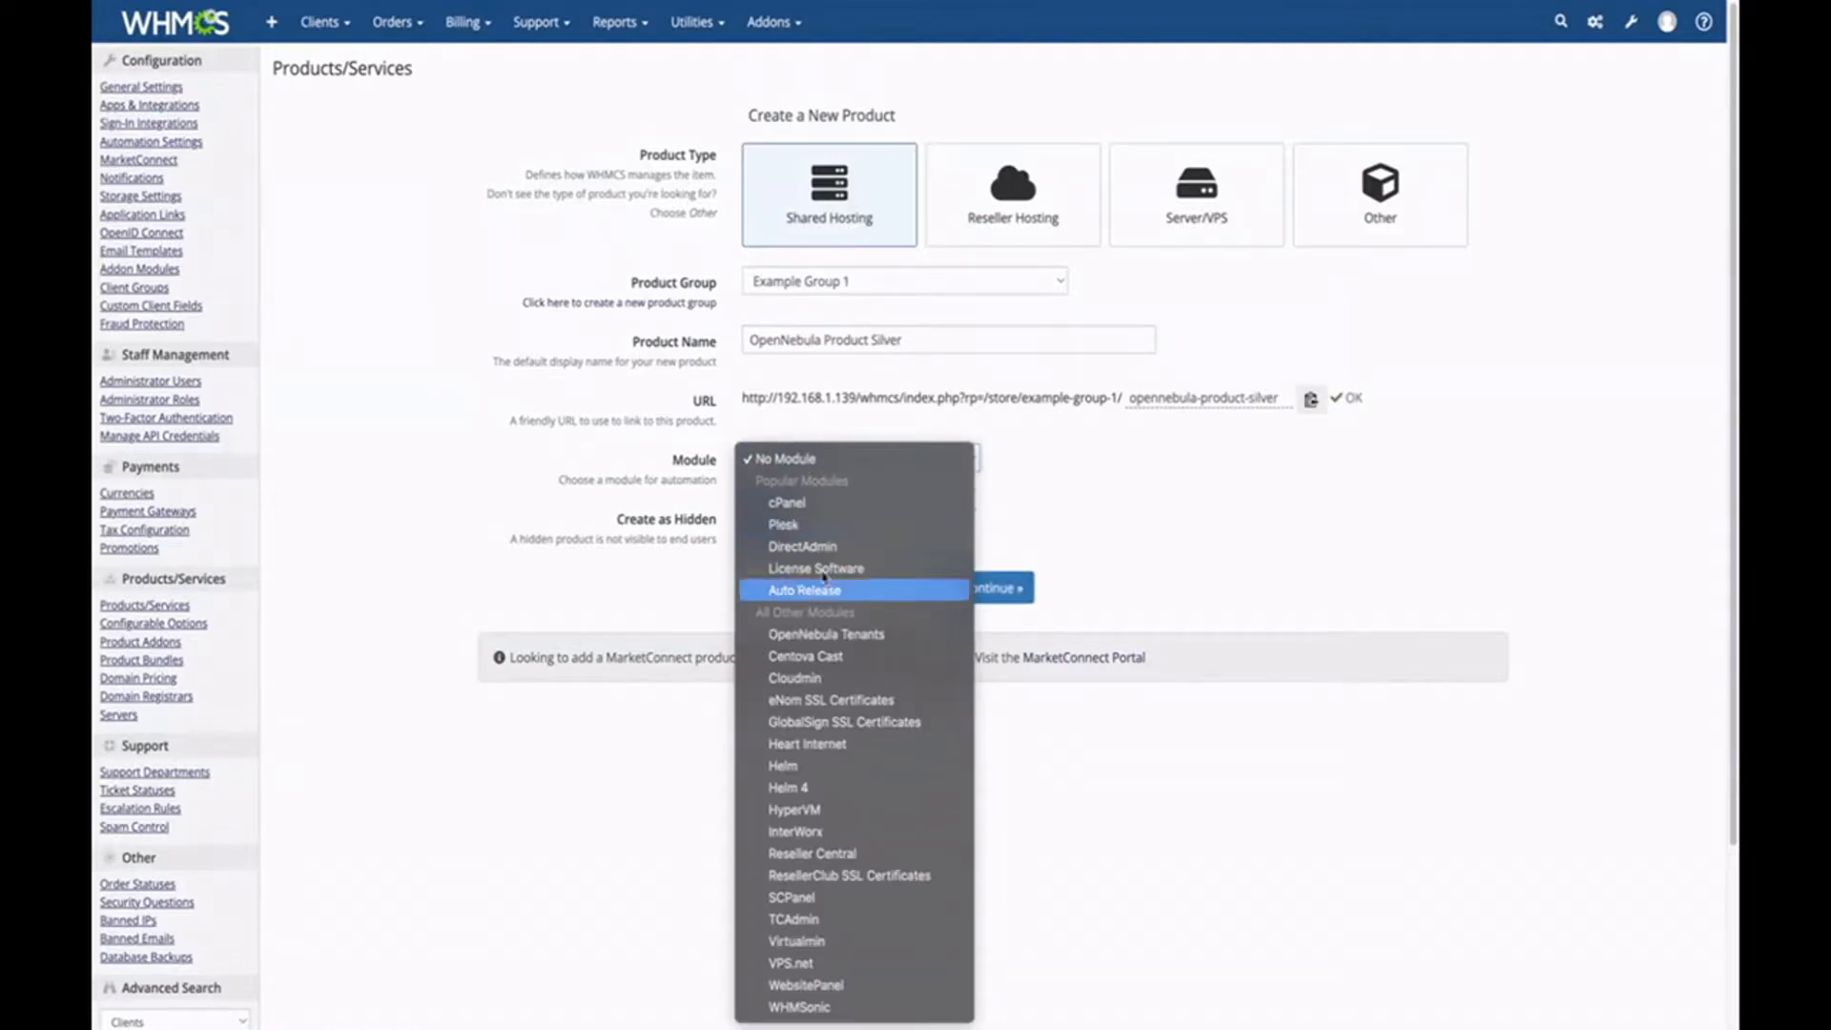
left_click(829, 634)
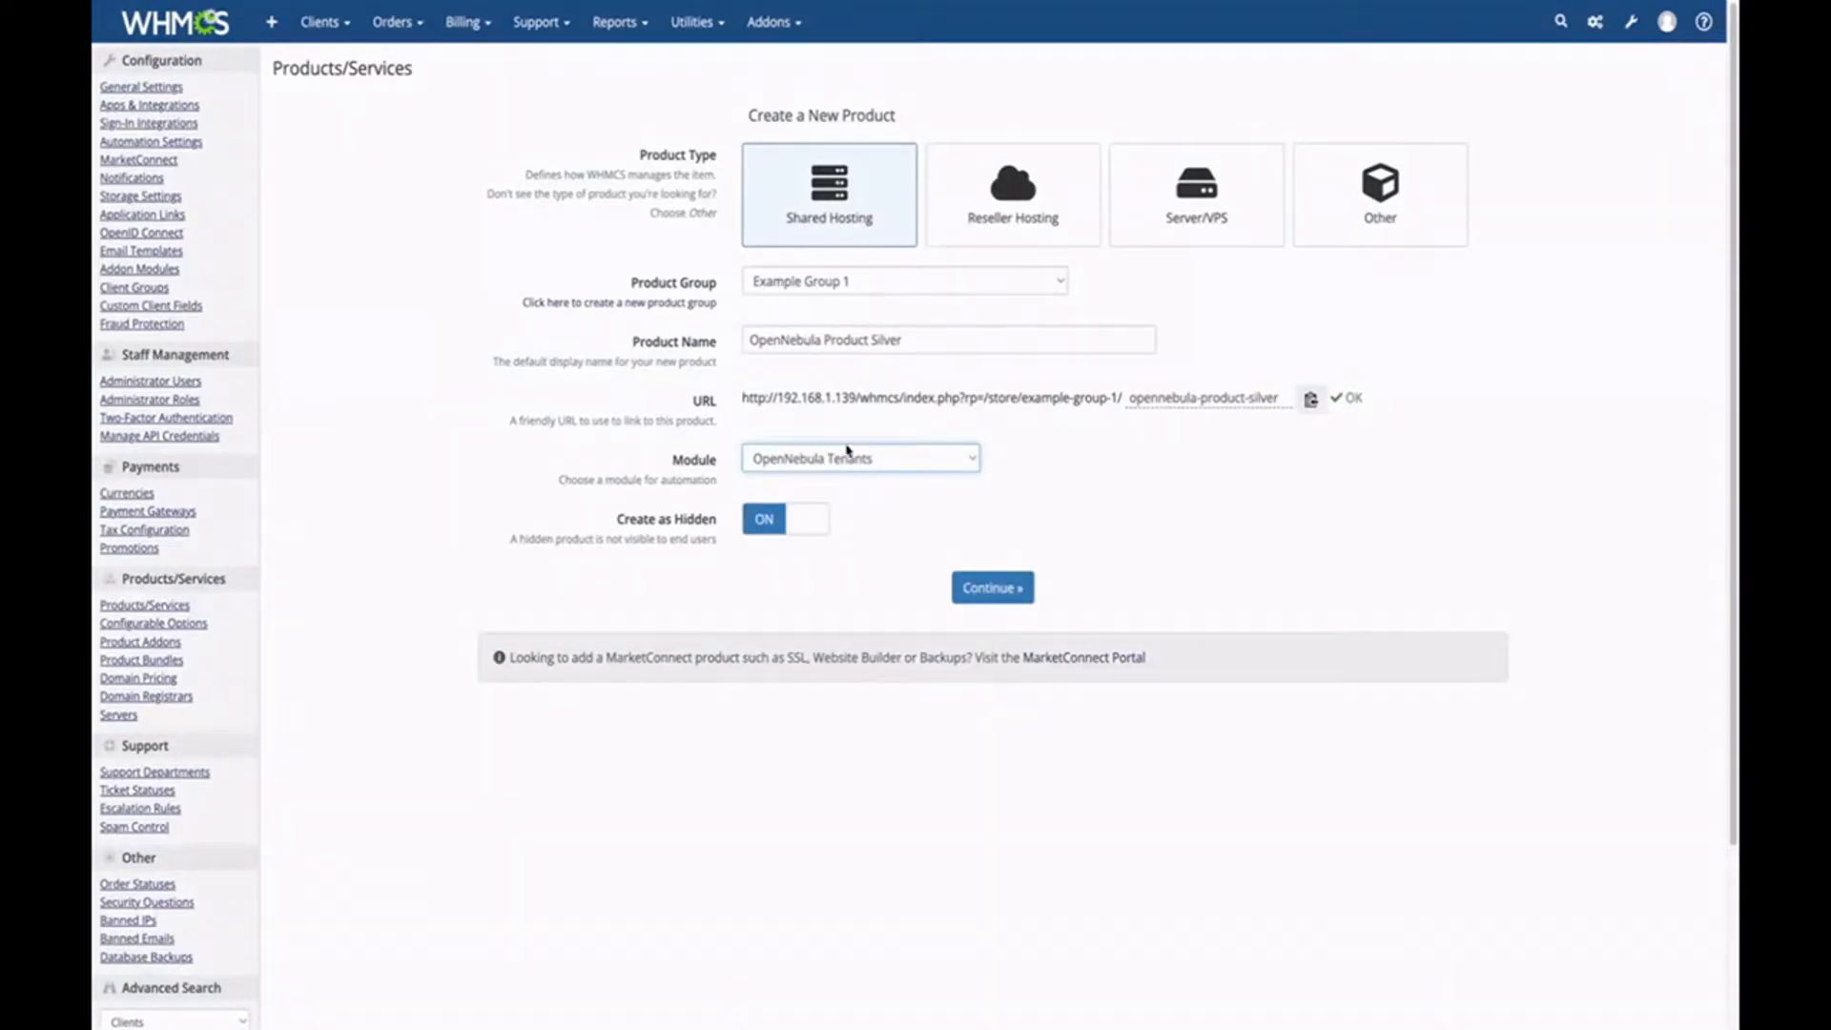
left_click(764, 522)
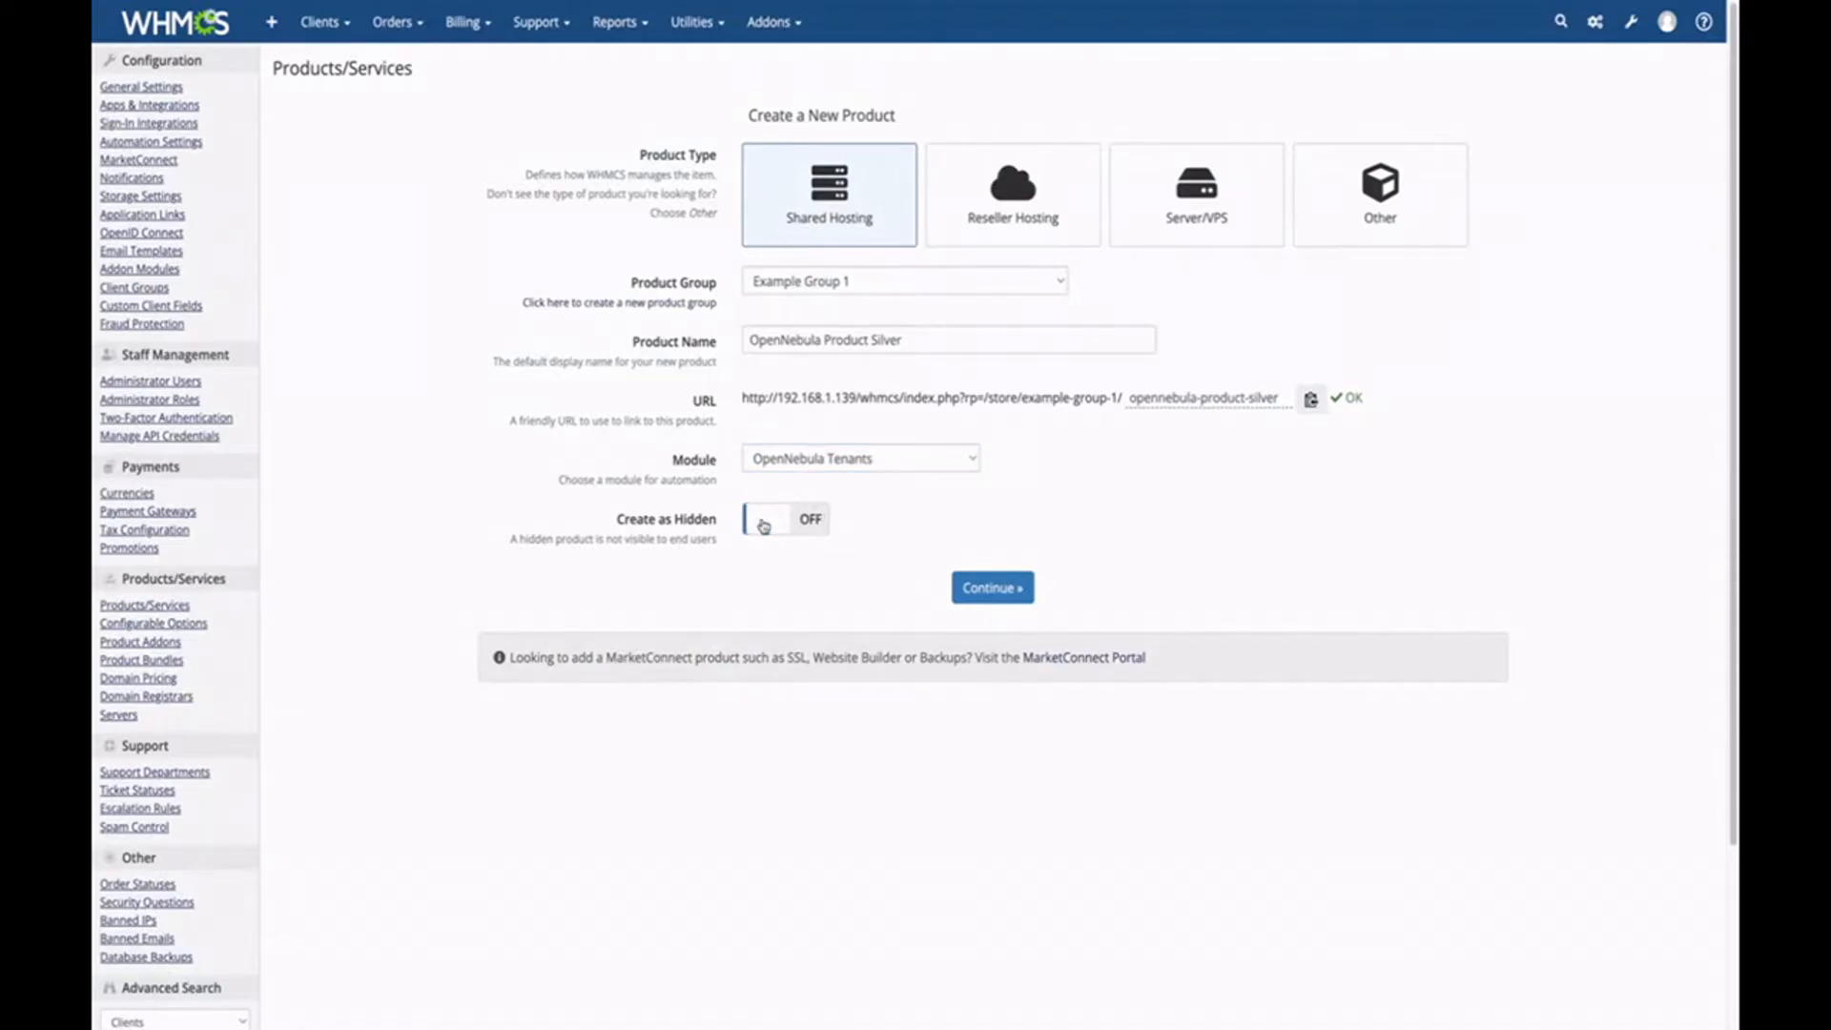
left_click(994, 589)
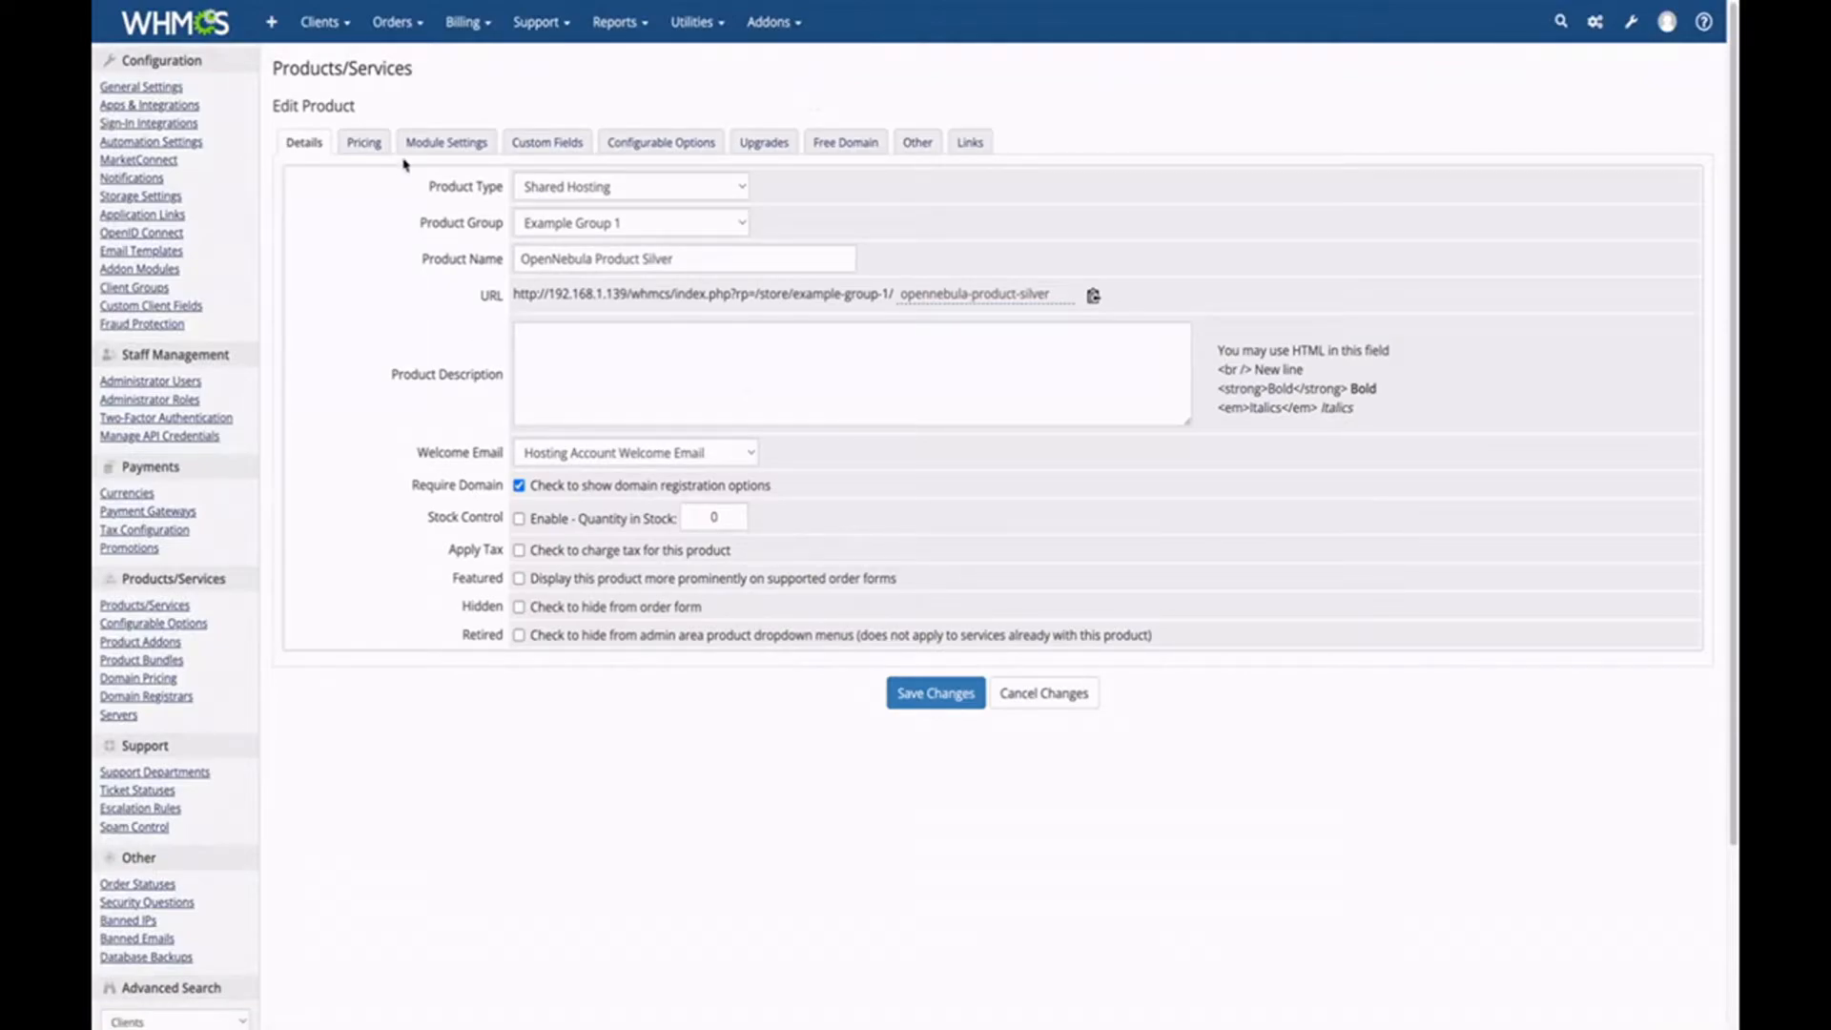
In Module Settings, set 2 IP addresses, 4096 MB total RAM and 2 total vCPUs.
left_click(432, 149)
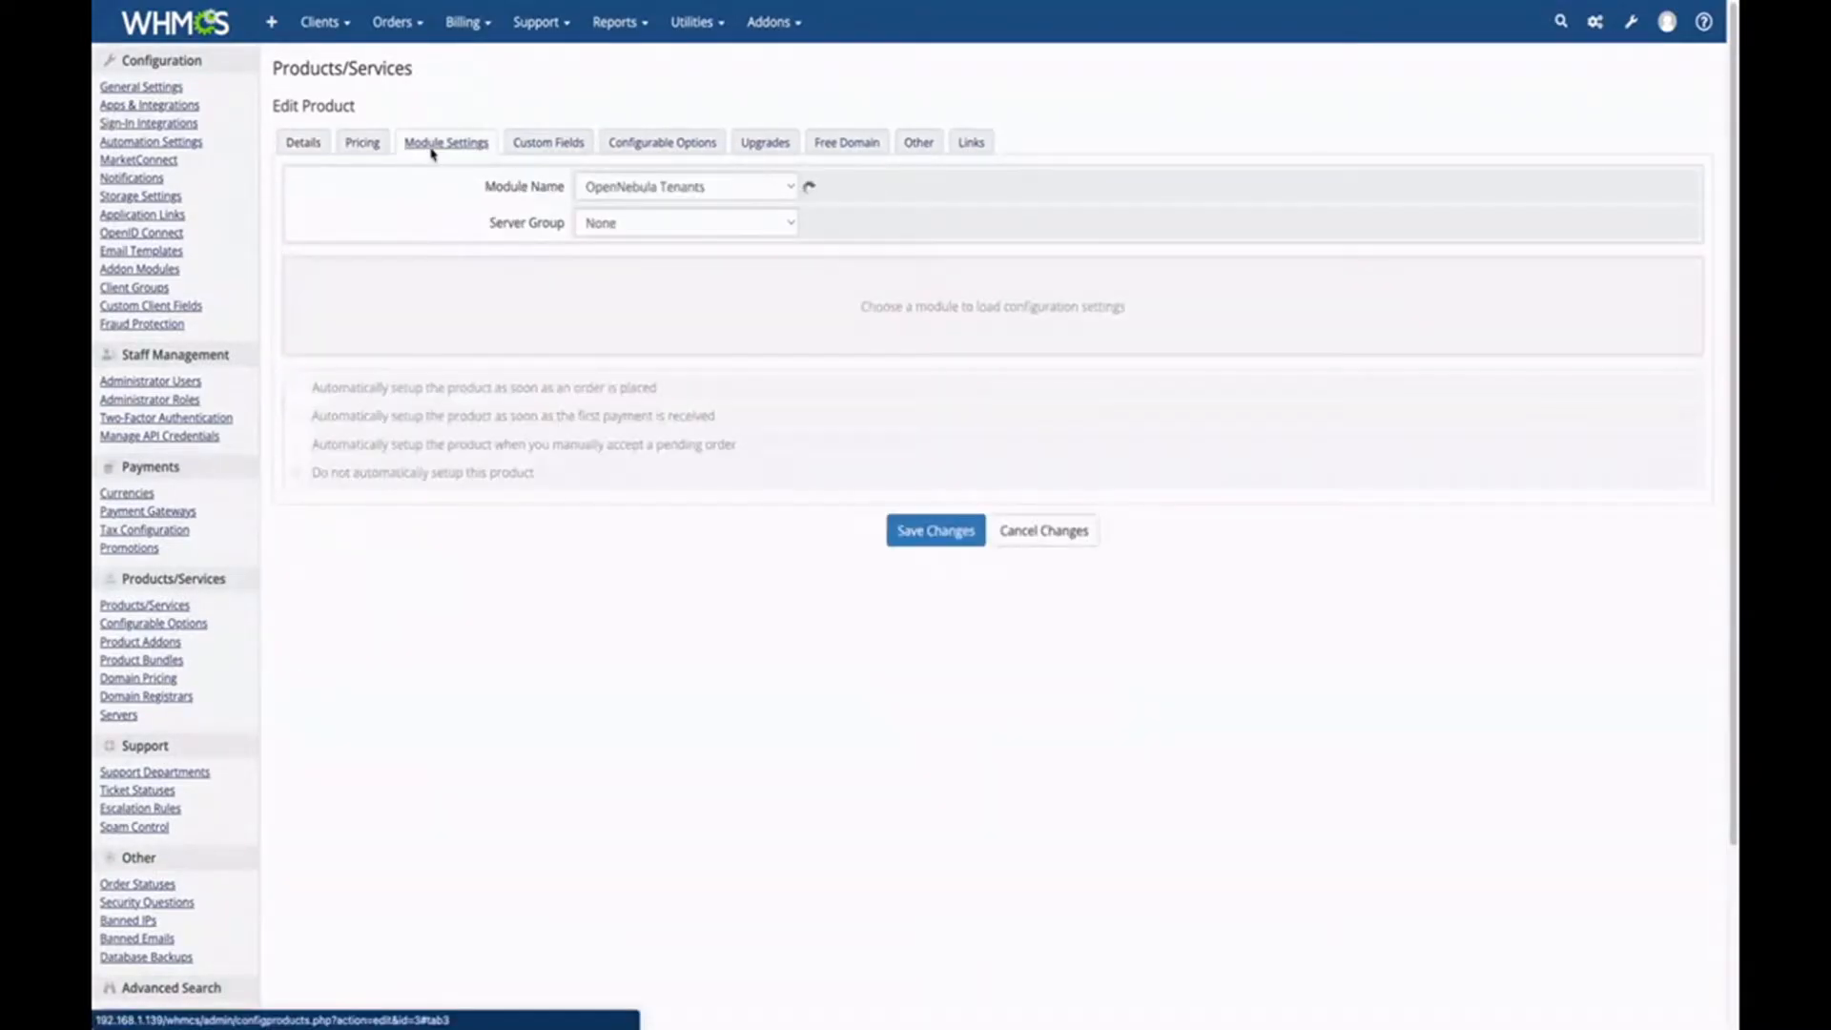
left_click(643, 275)
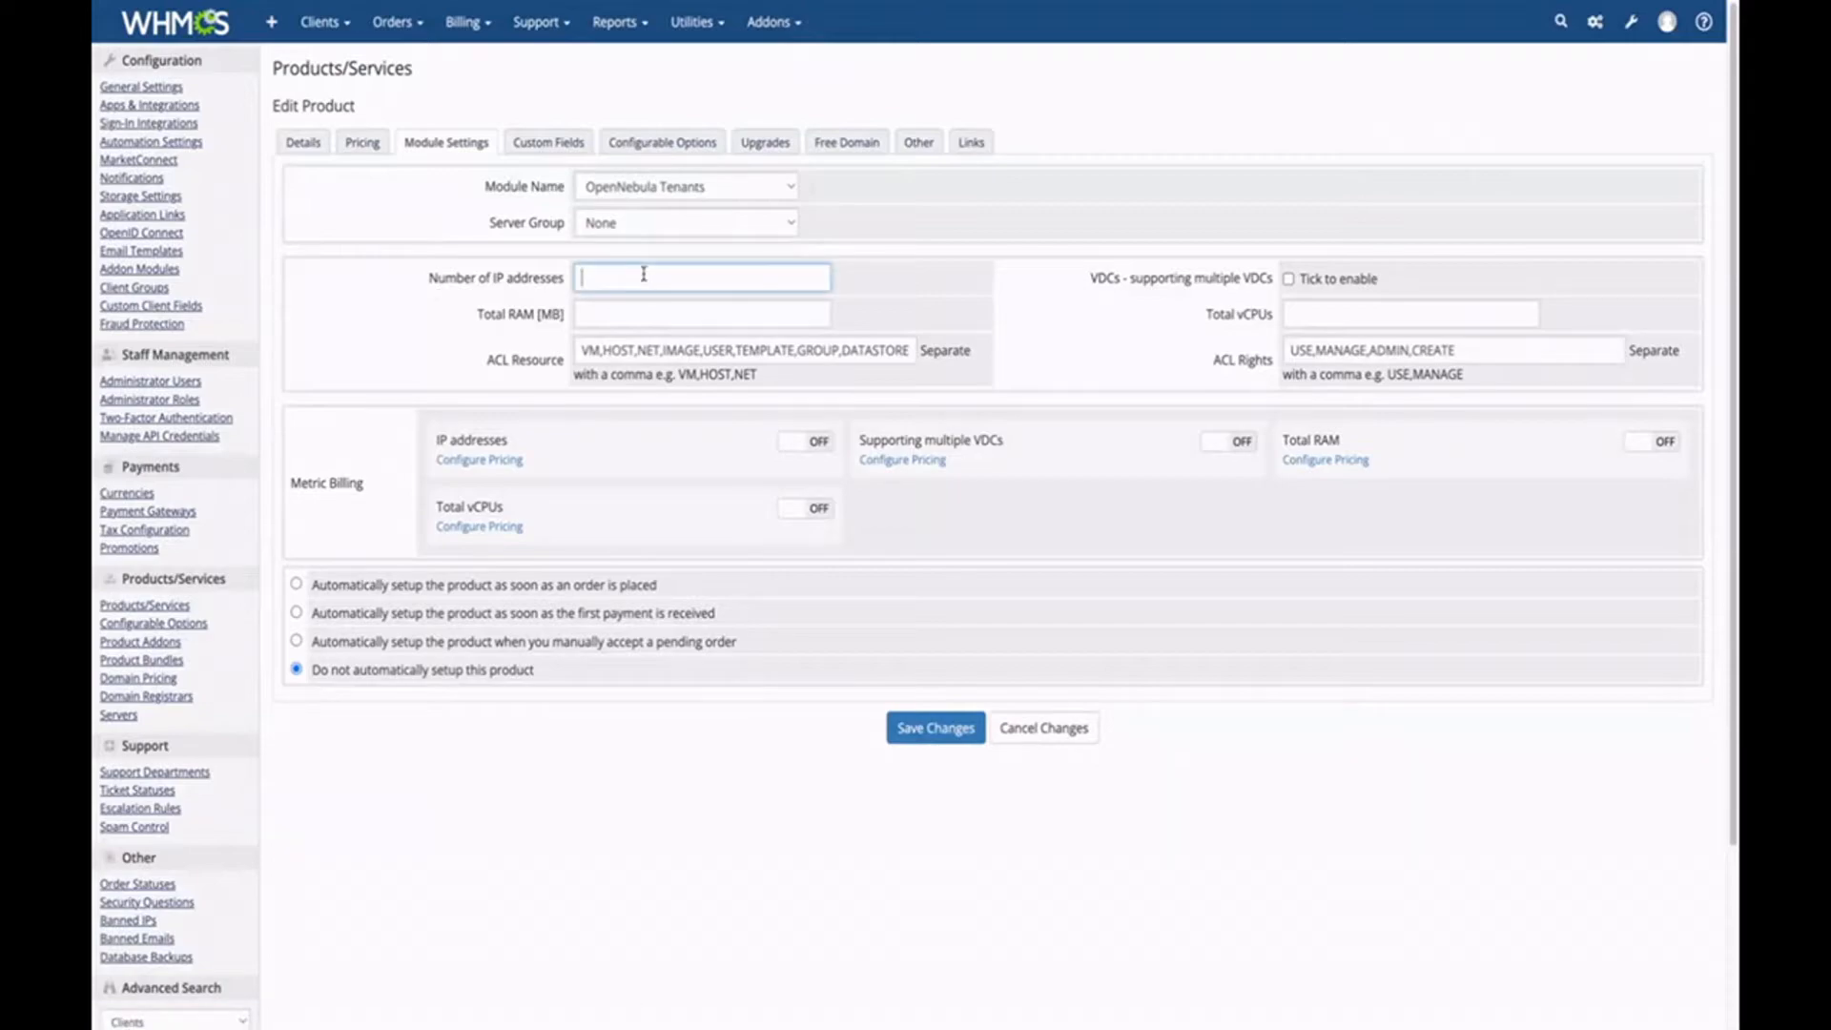
type("2")
left_click(636, 311)
type("4096")
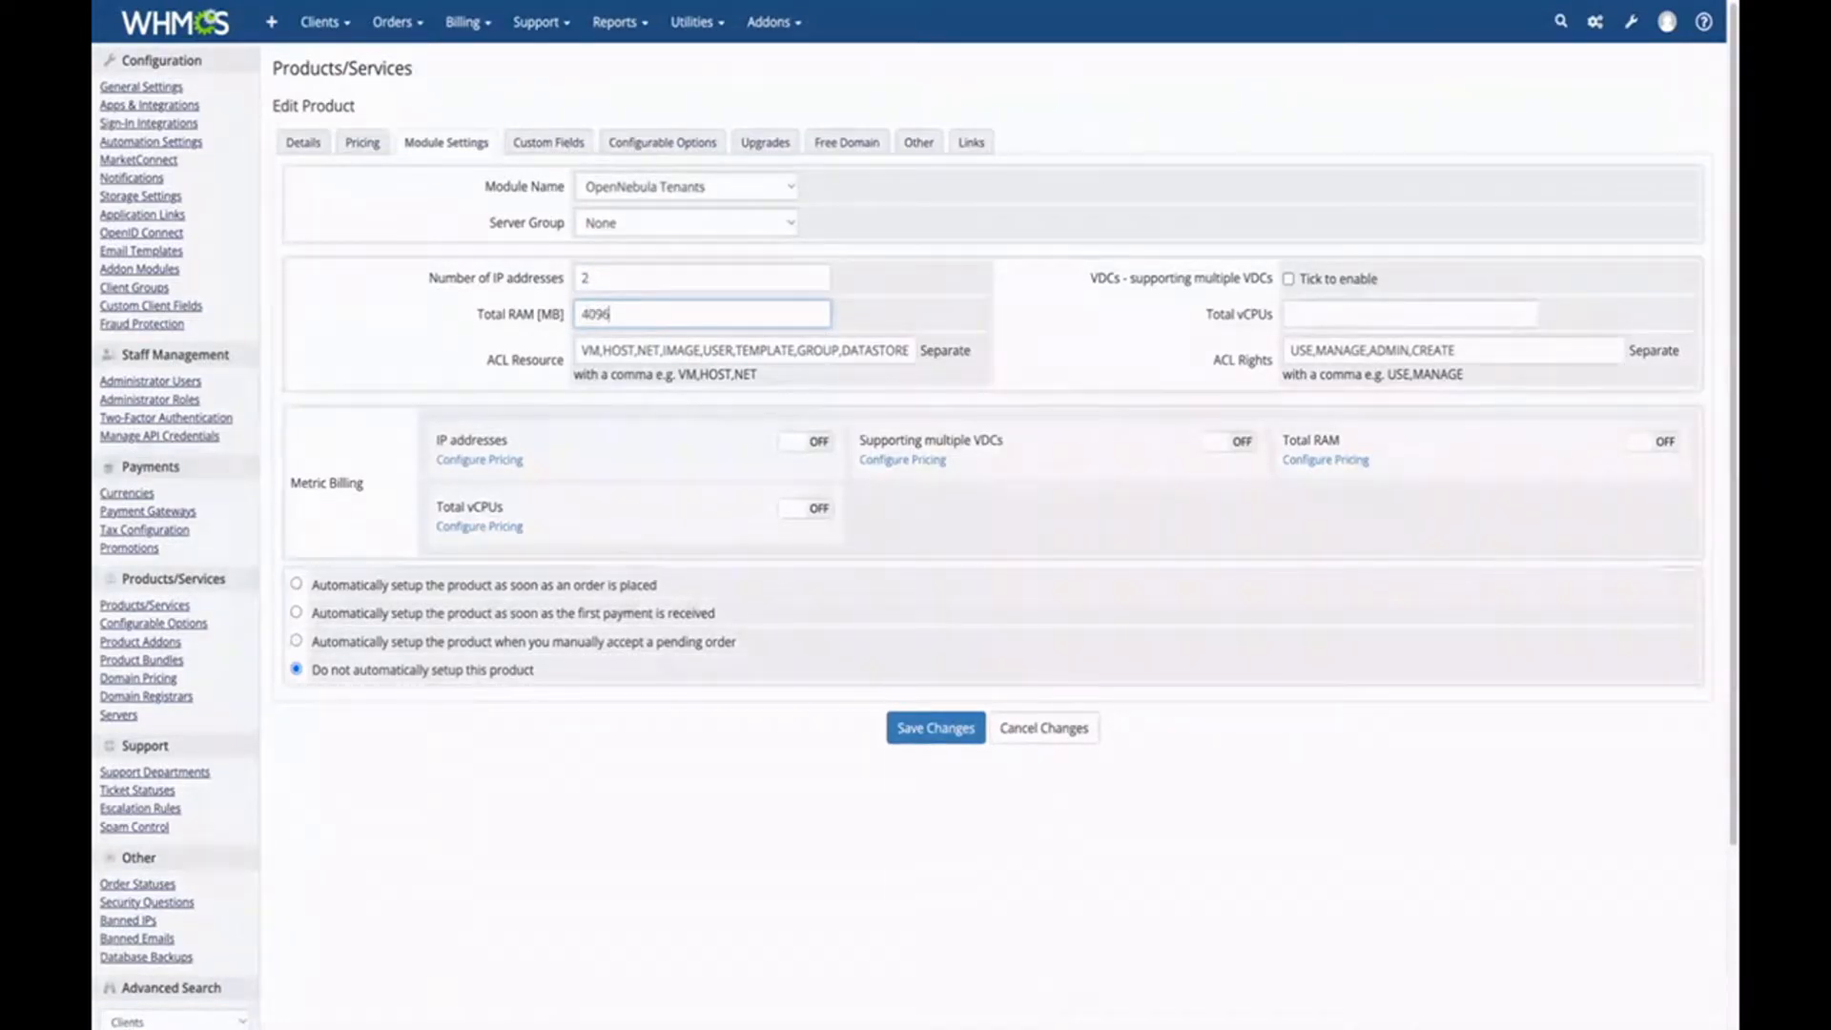
left_click(1336, 317)
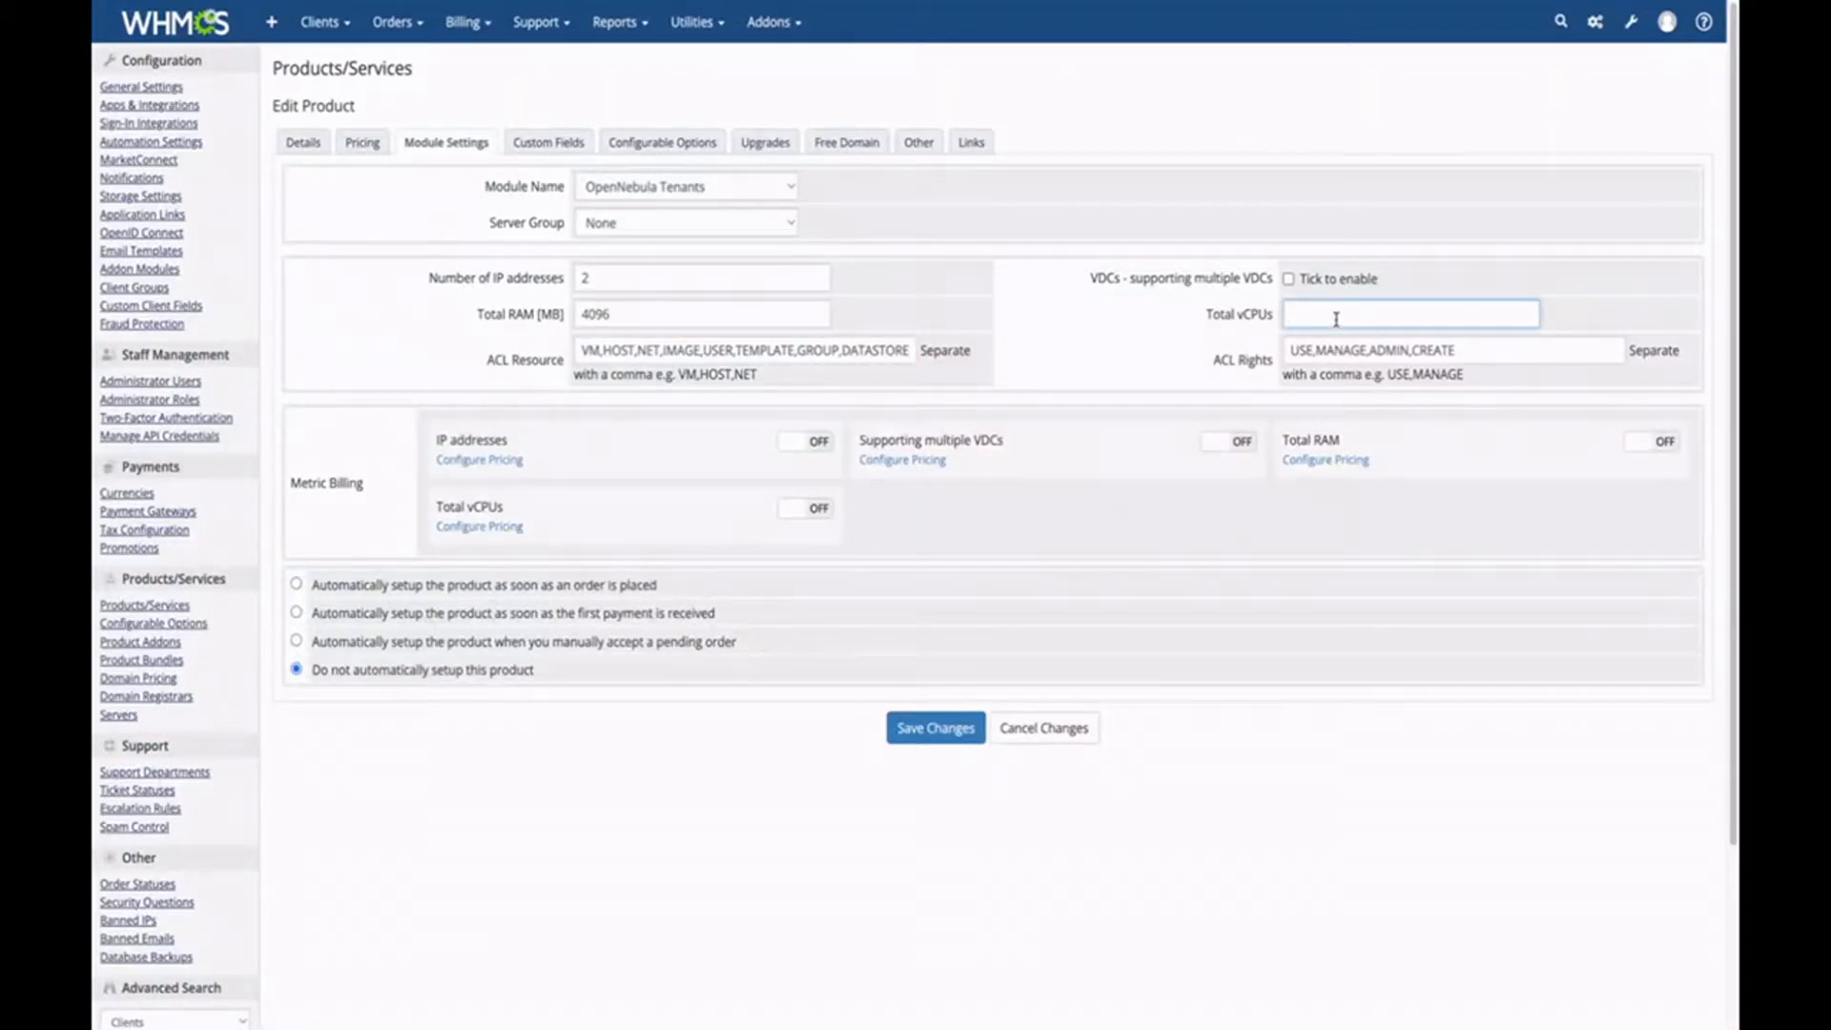
type("2")
Remove IMAGE from the ACL resources and enable metric billing for IP addresses.
left_click_drag(662, 355, 694, 355)
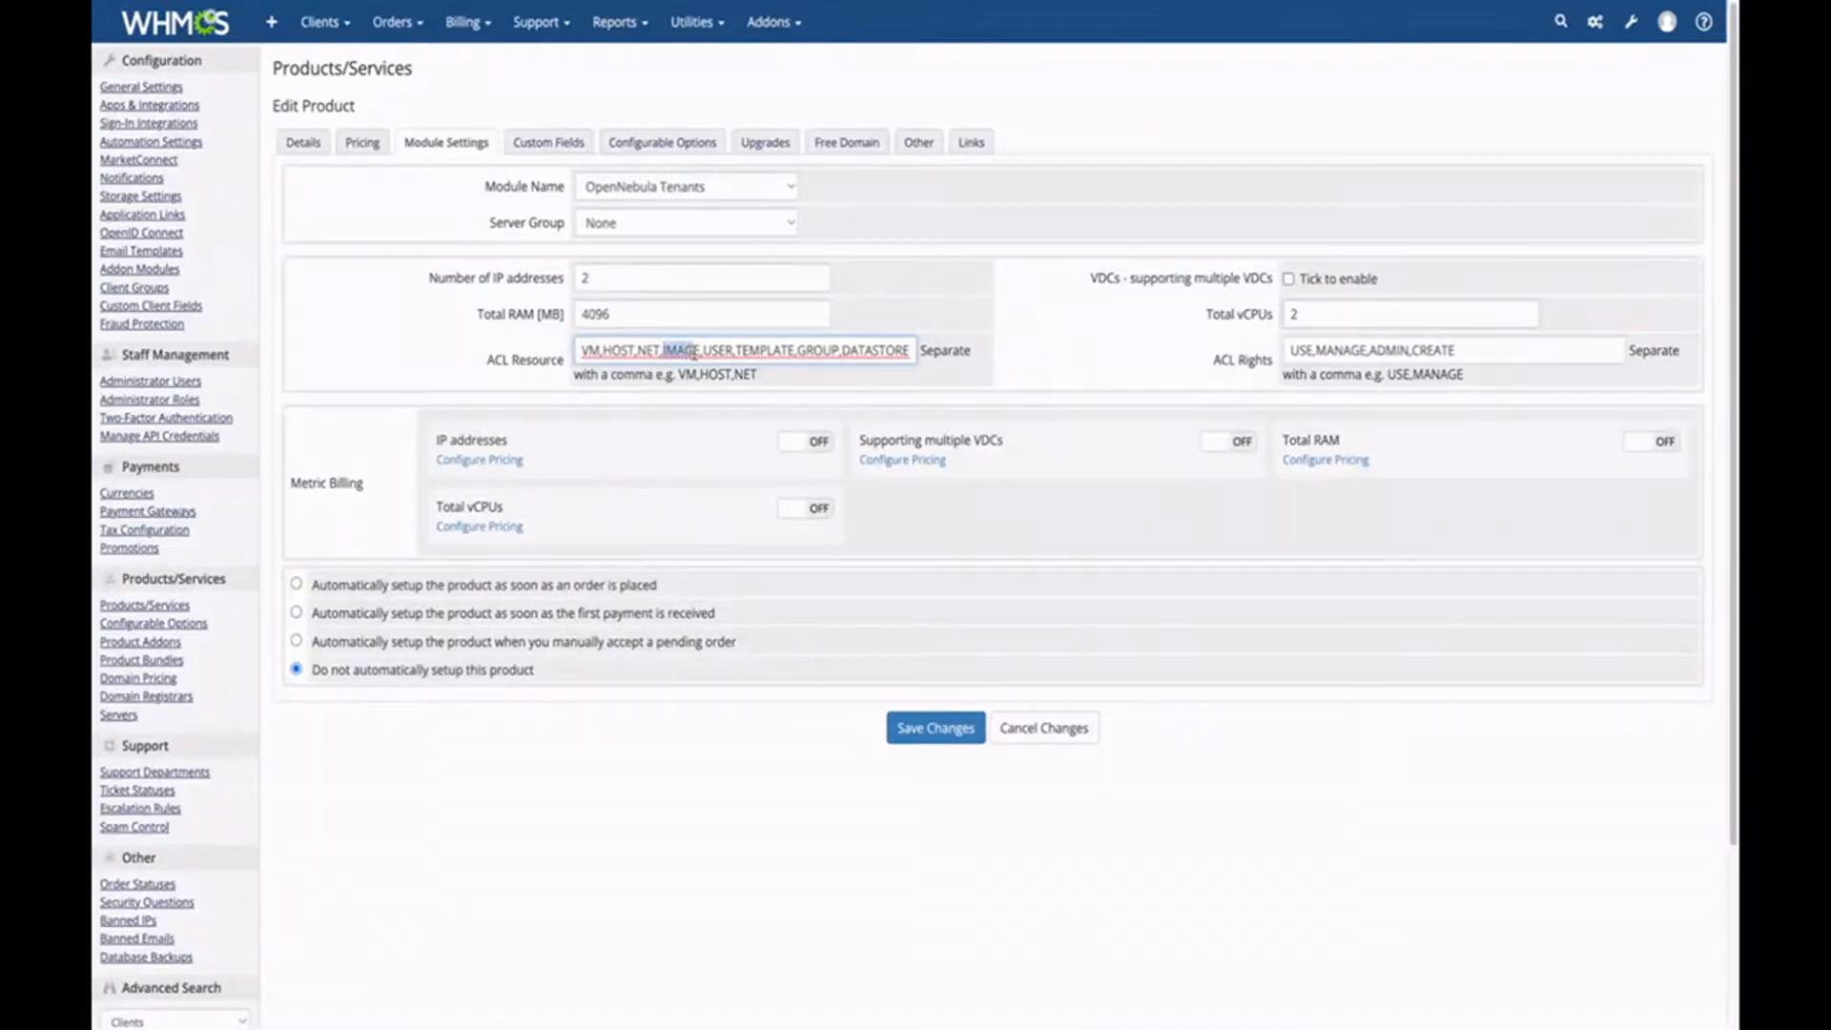
key("BackSpace")
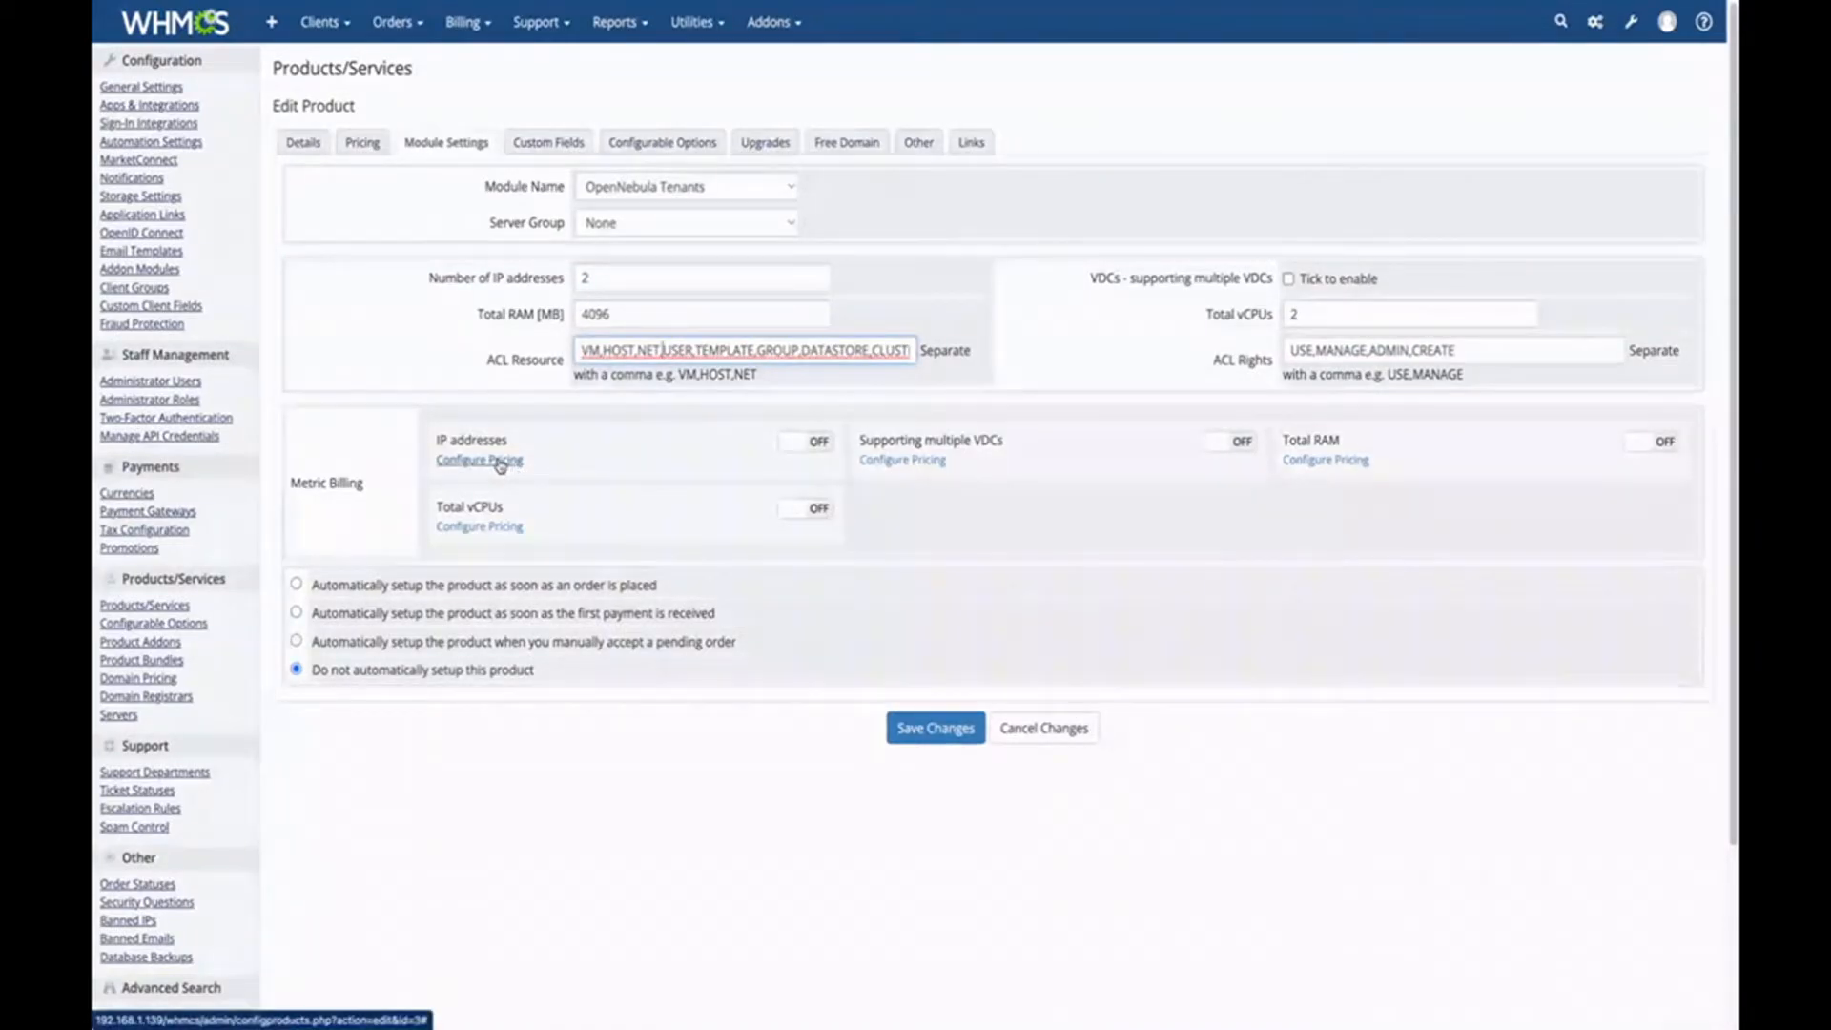
left_click(820, 441)
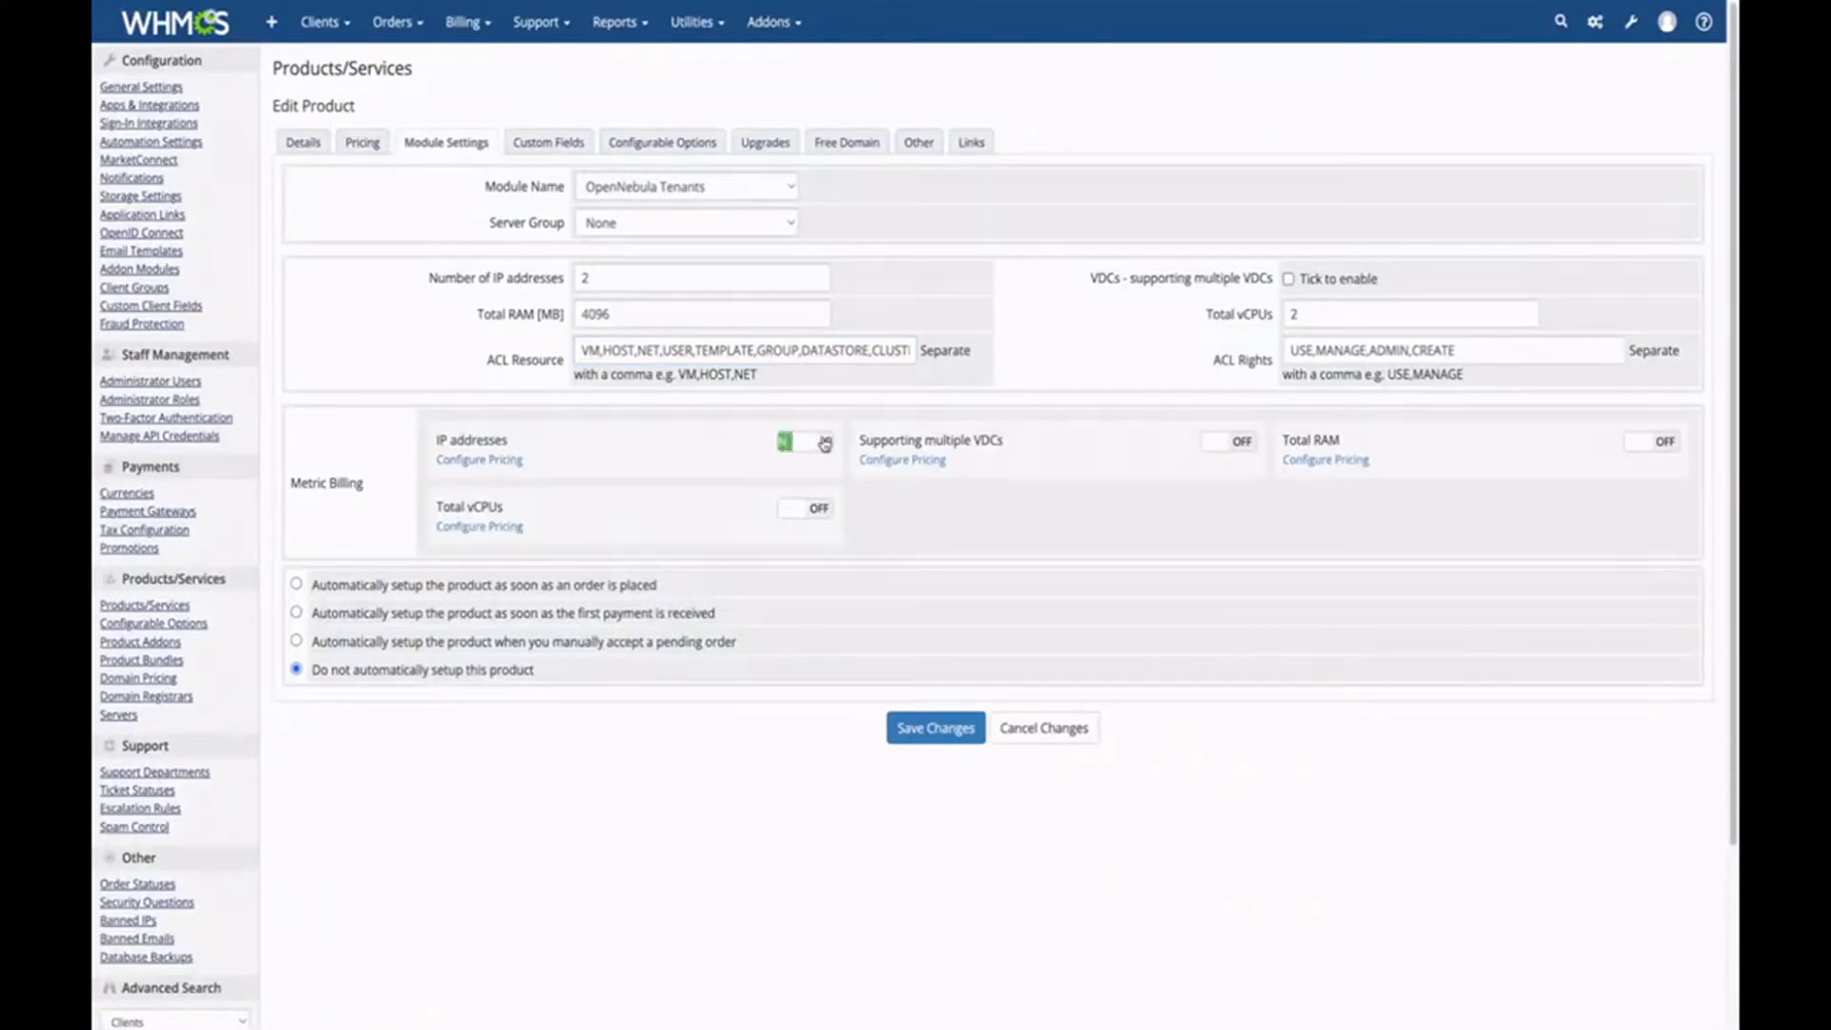
left_click(455, 462)
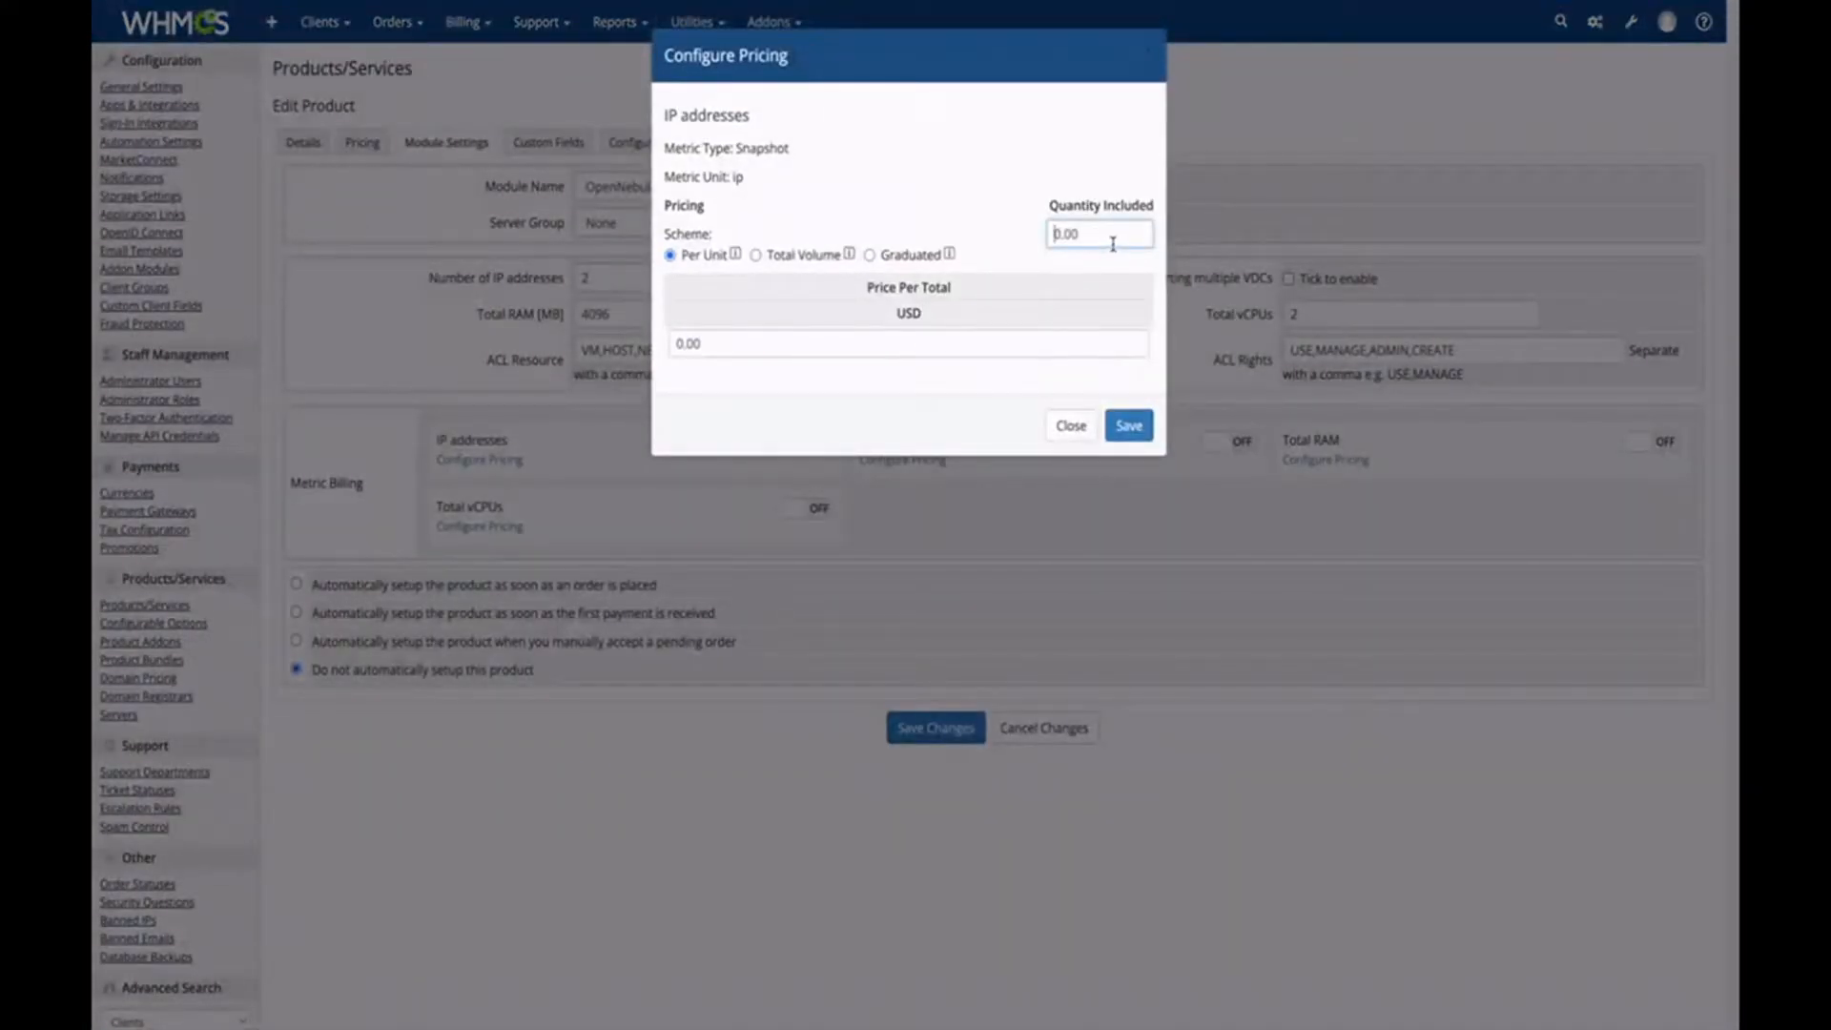
Price IP addresses at 5 USD each with 1 included.
type("1")
left_click_drag(713, 347, 663, 351)
type("5")
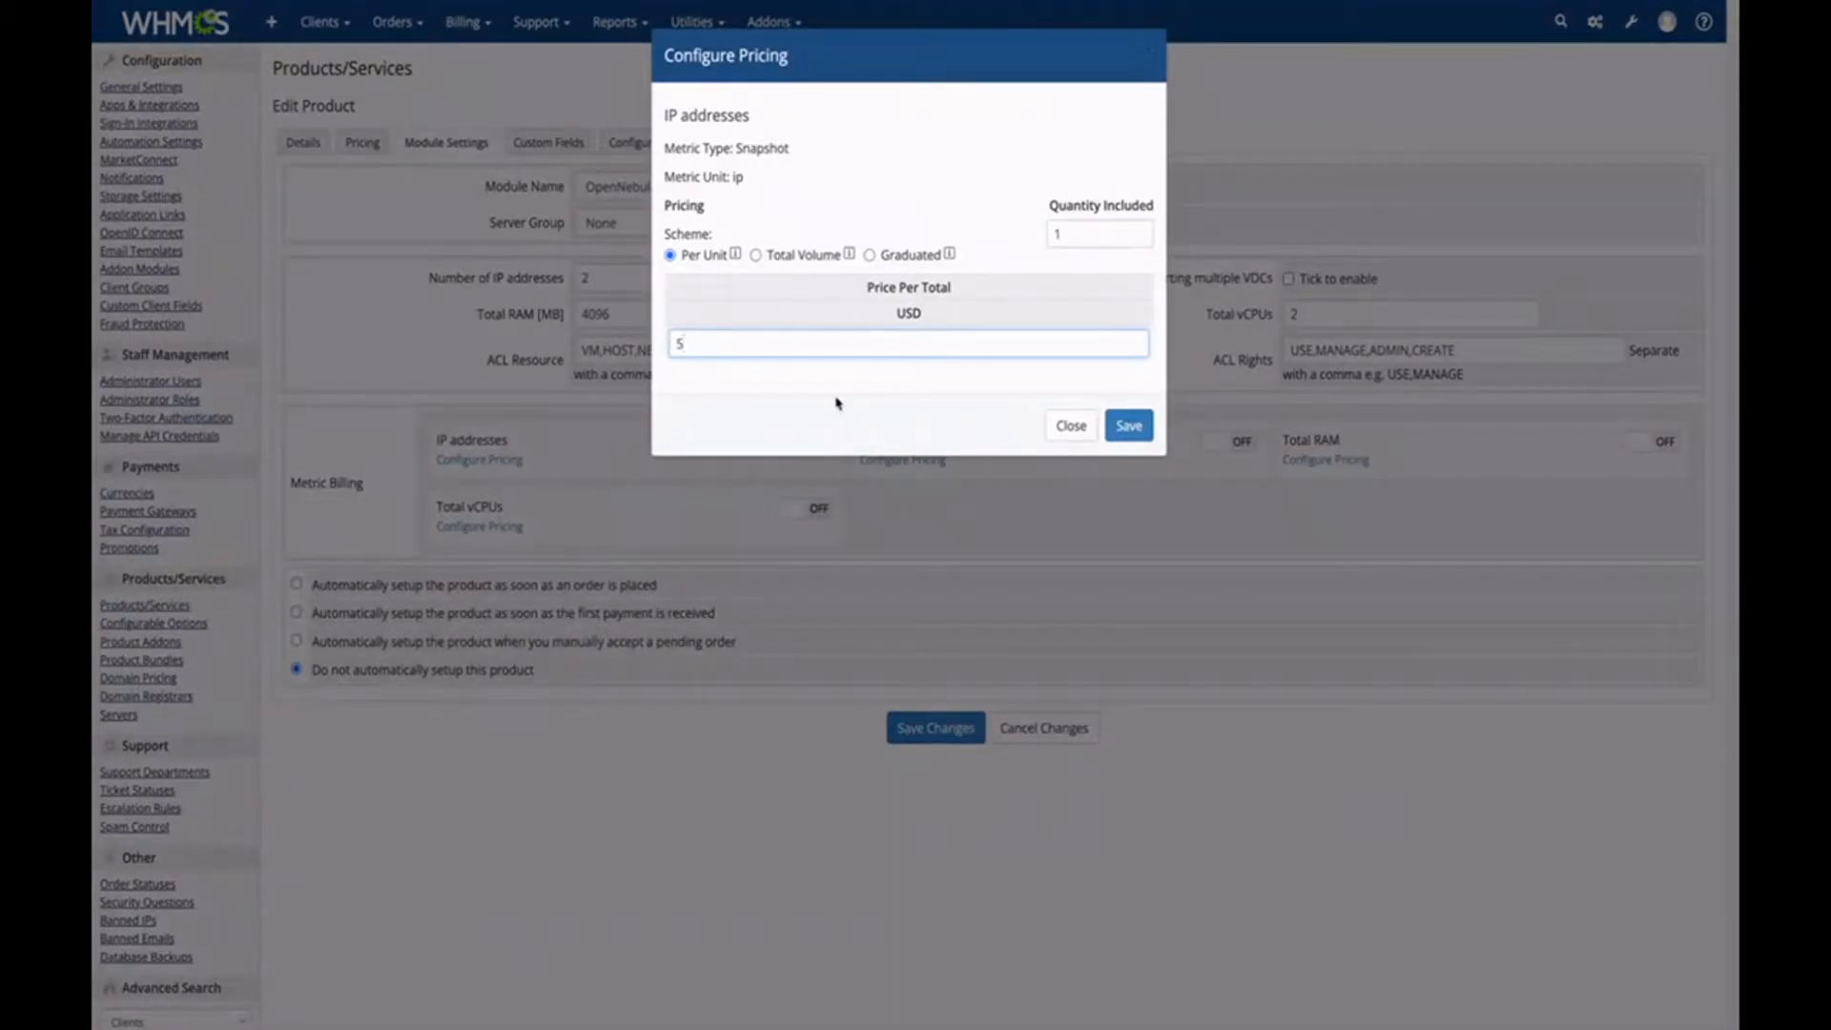
left_click(1137, 429)
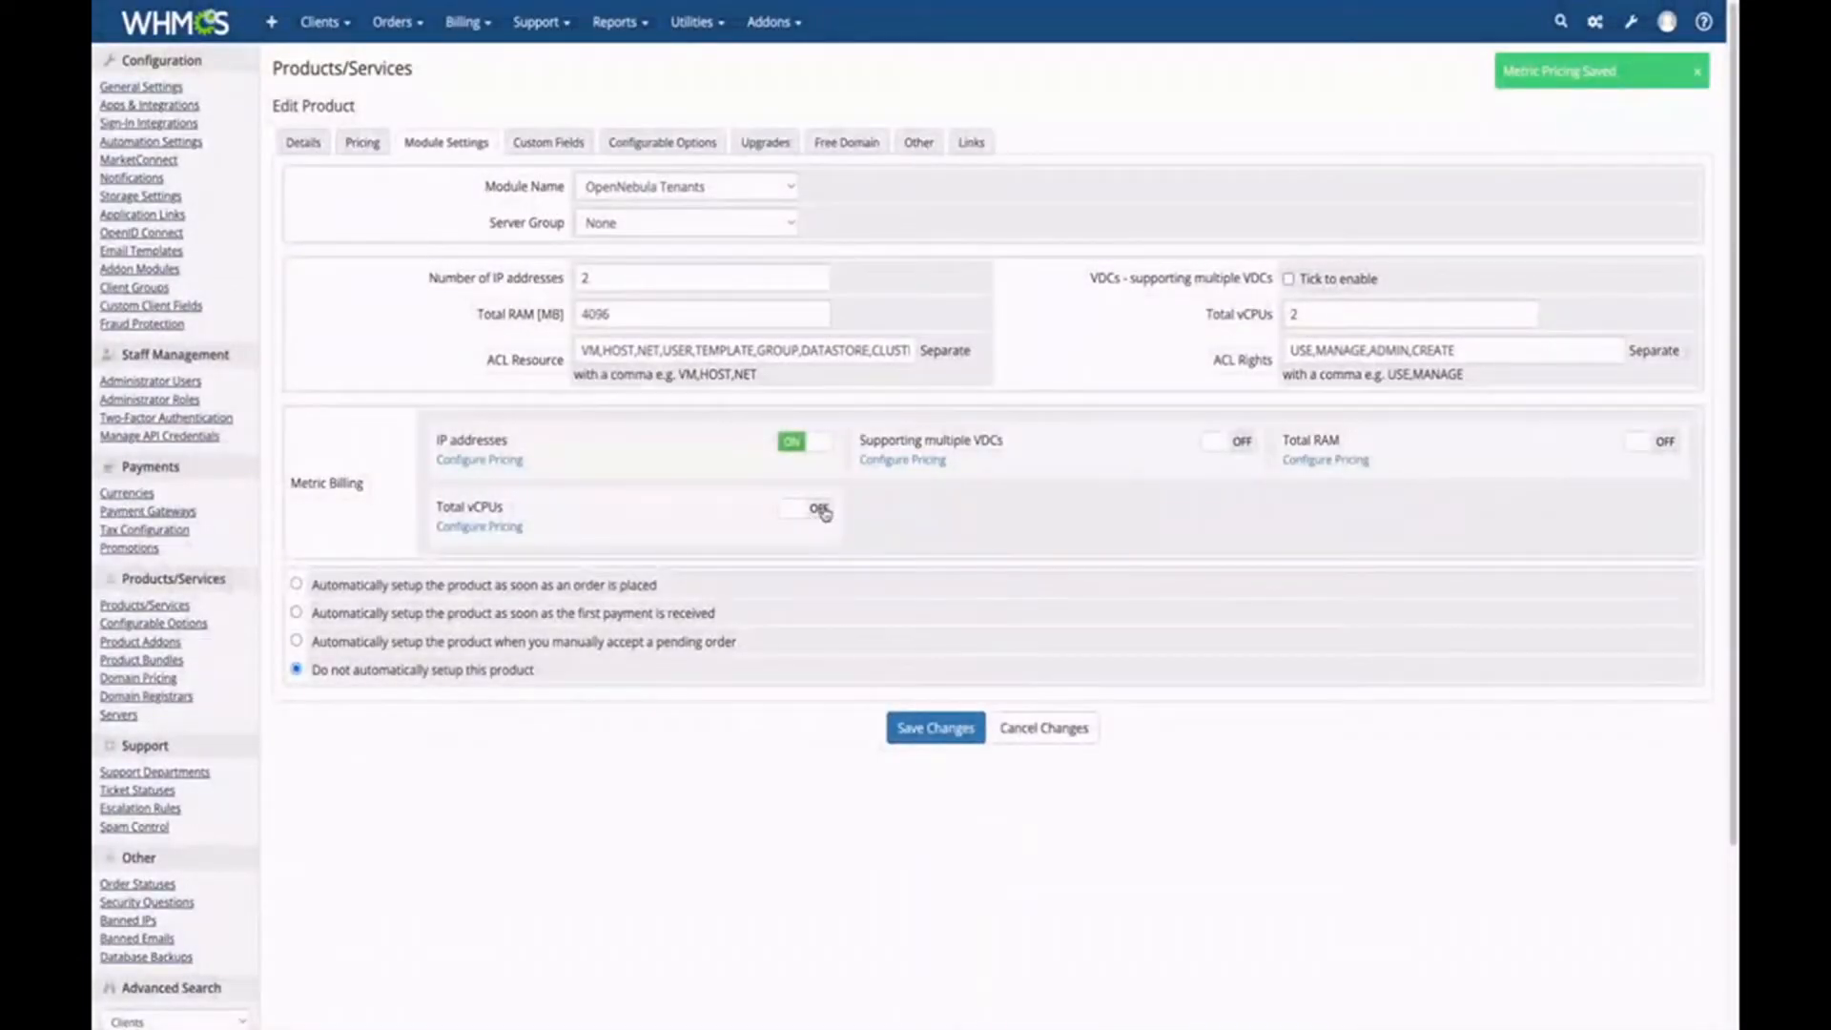
Enable vCPU metric billing and price vCPUs at 5 USD each with 1 included.
left_click(825, 512)
left_click(477, 526)
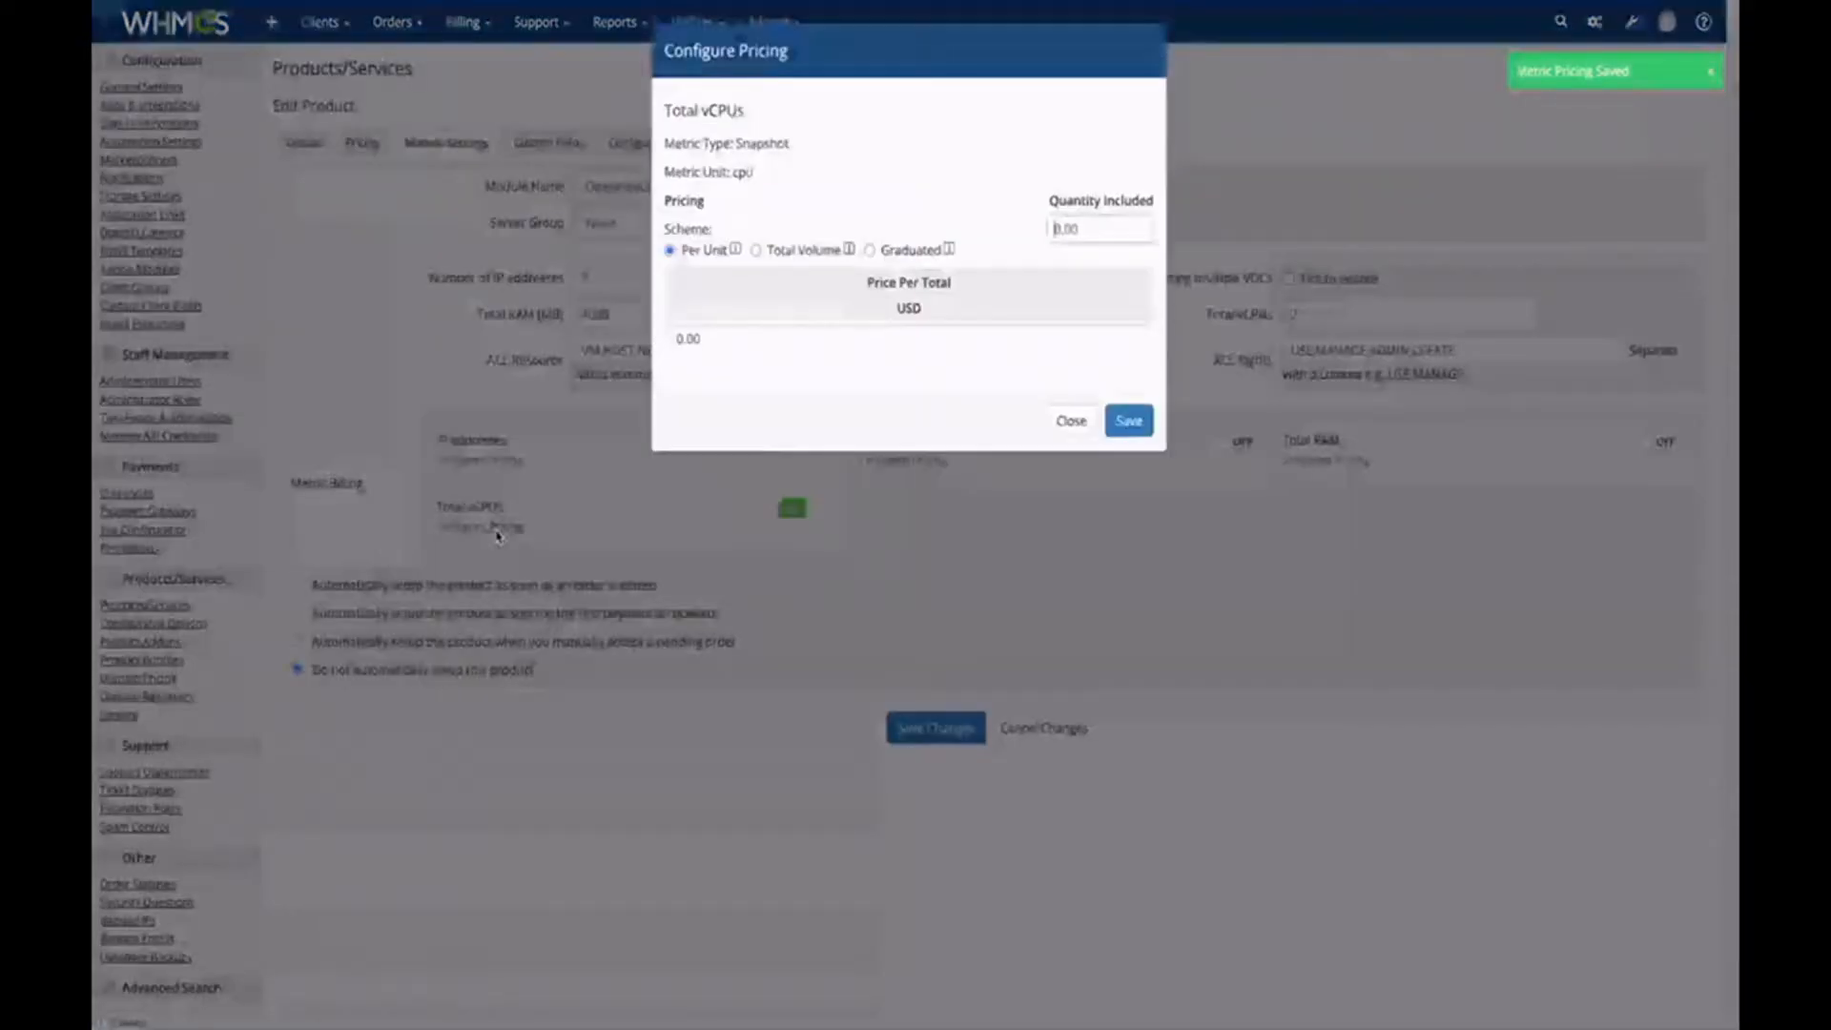
left_click_drag(1097, 235, 1013, 247)
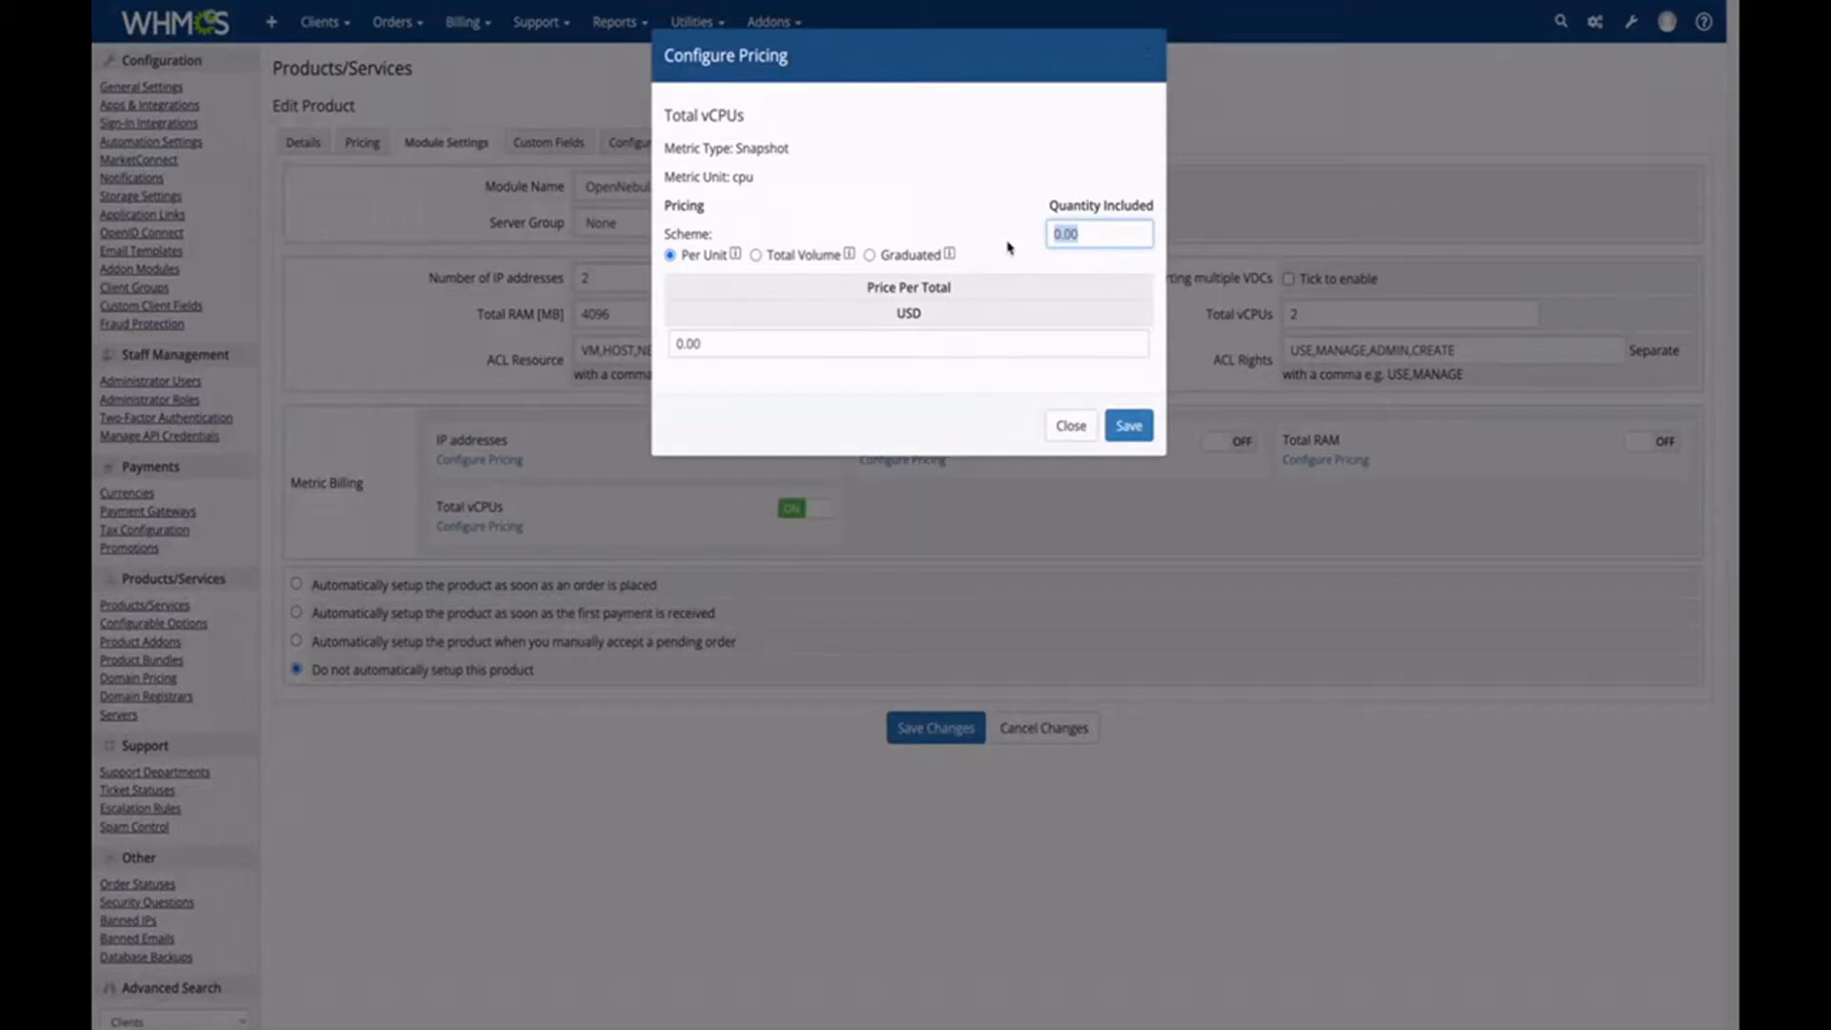
type("1")
left_click_drag(751, 345, 672, 346)
type("5")
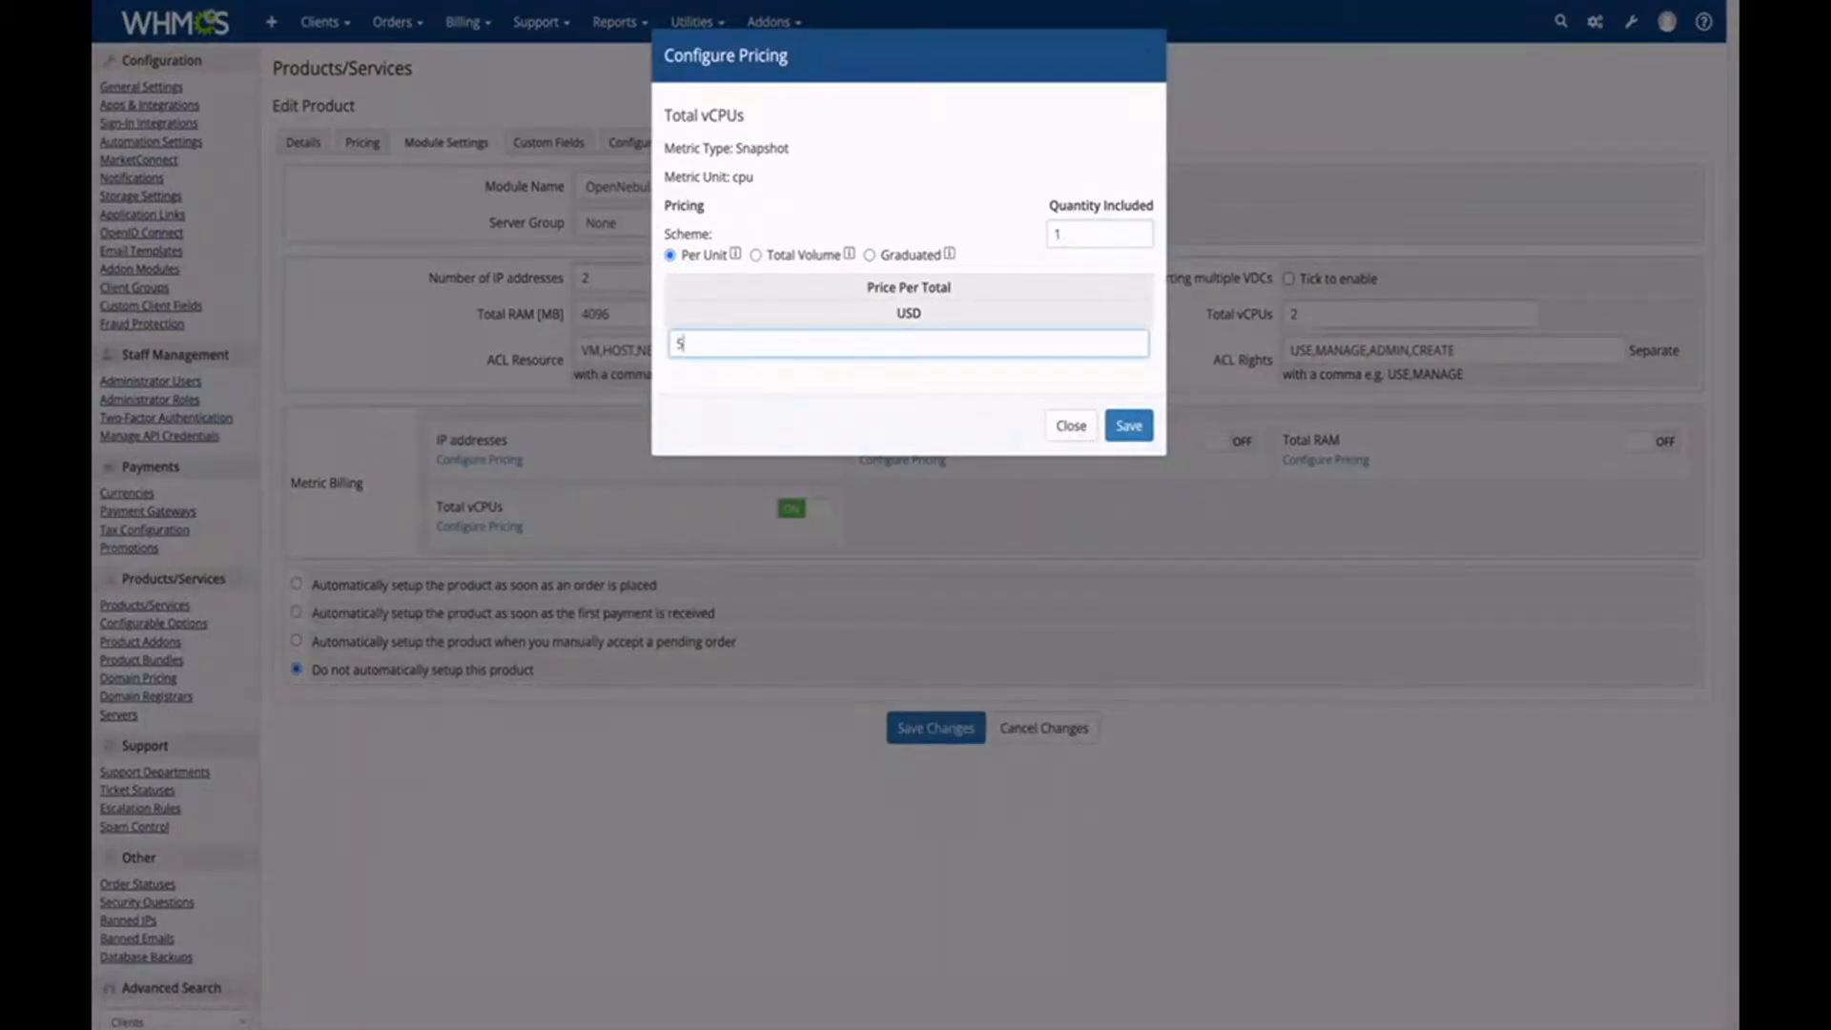
left_click(1127, 429)
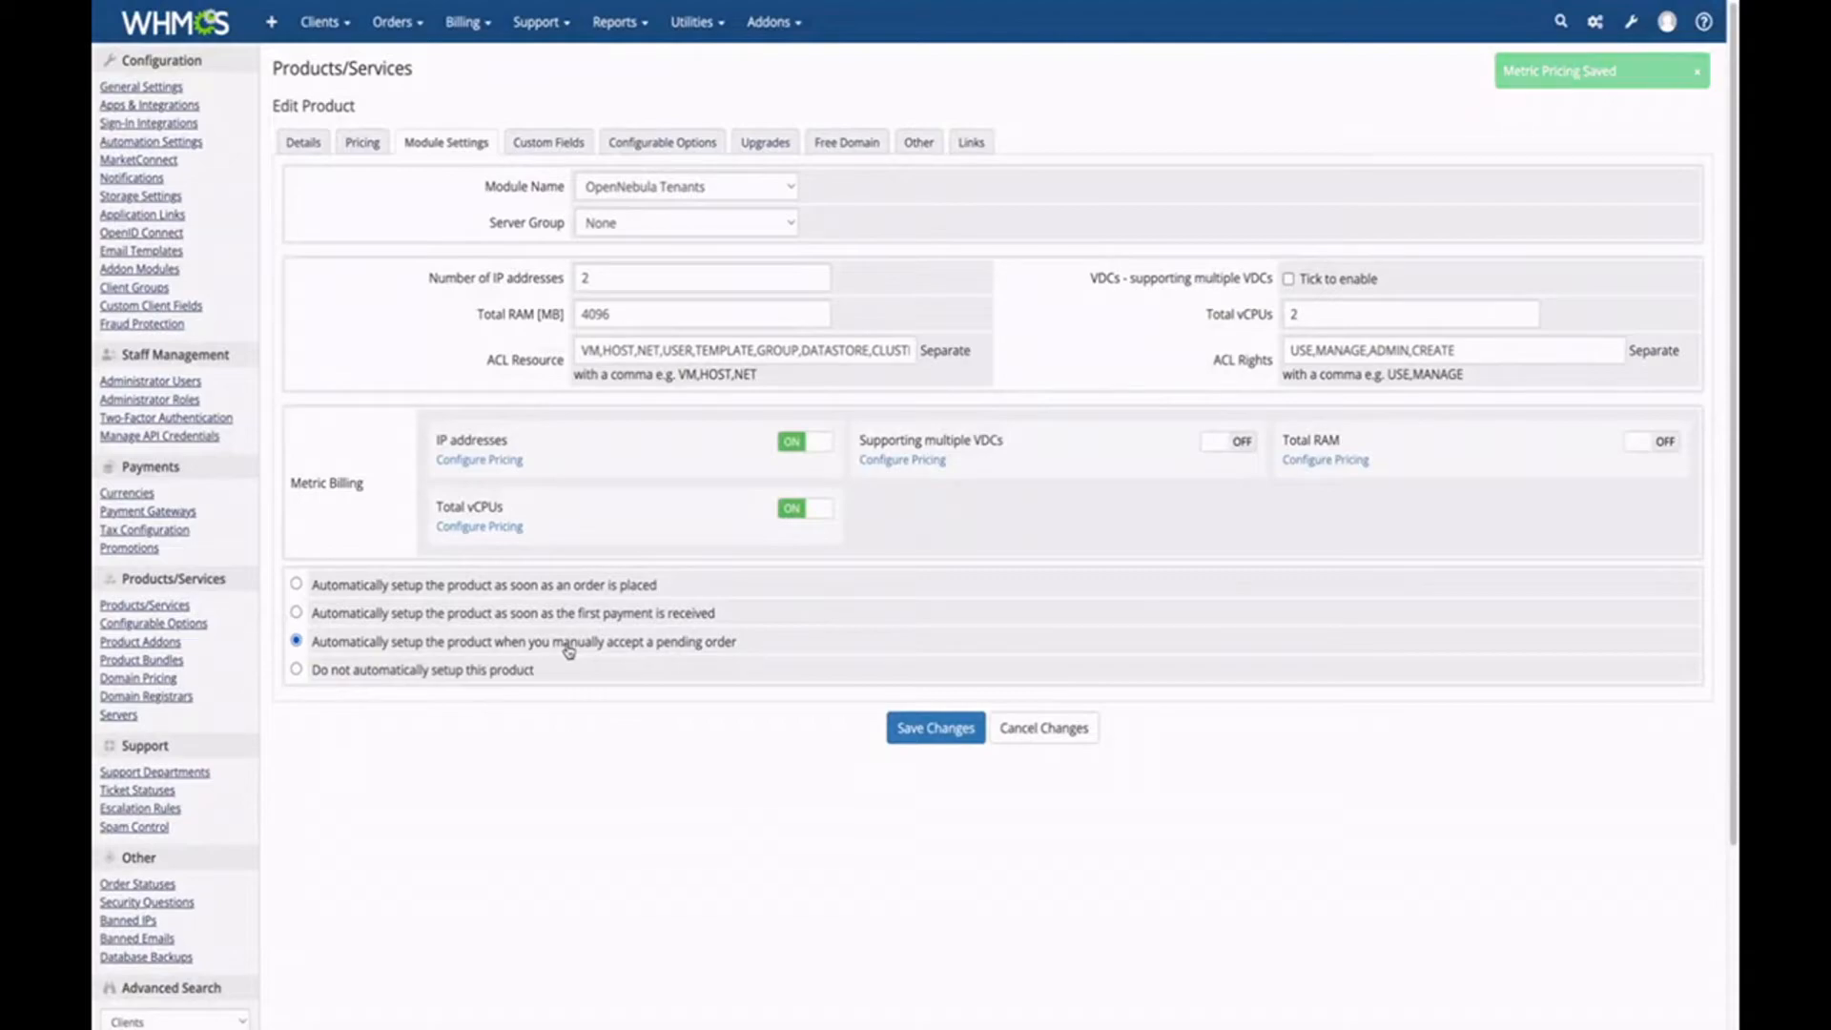
Add Example Group 1 - OpenNebula Product Gold as an upgrade, save, and return to the product list.
left_click(765, 143)
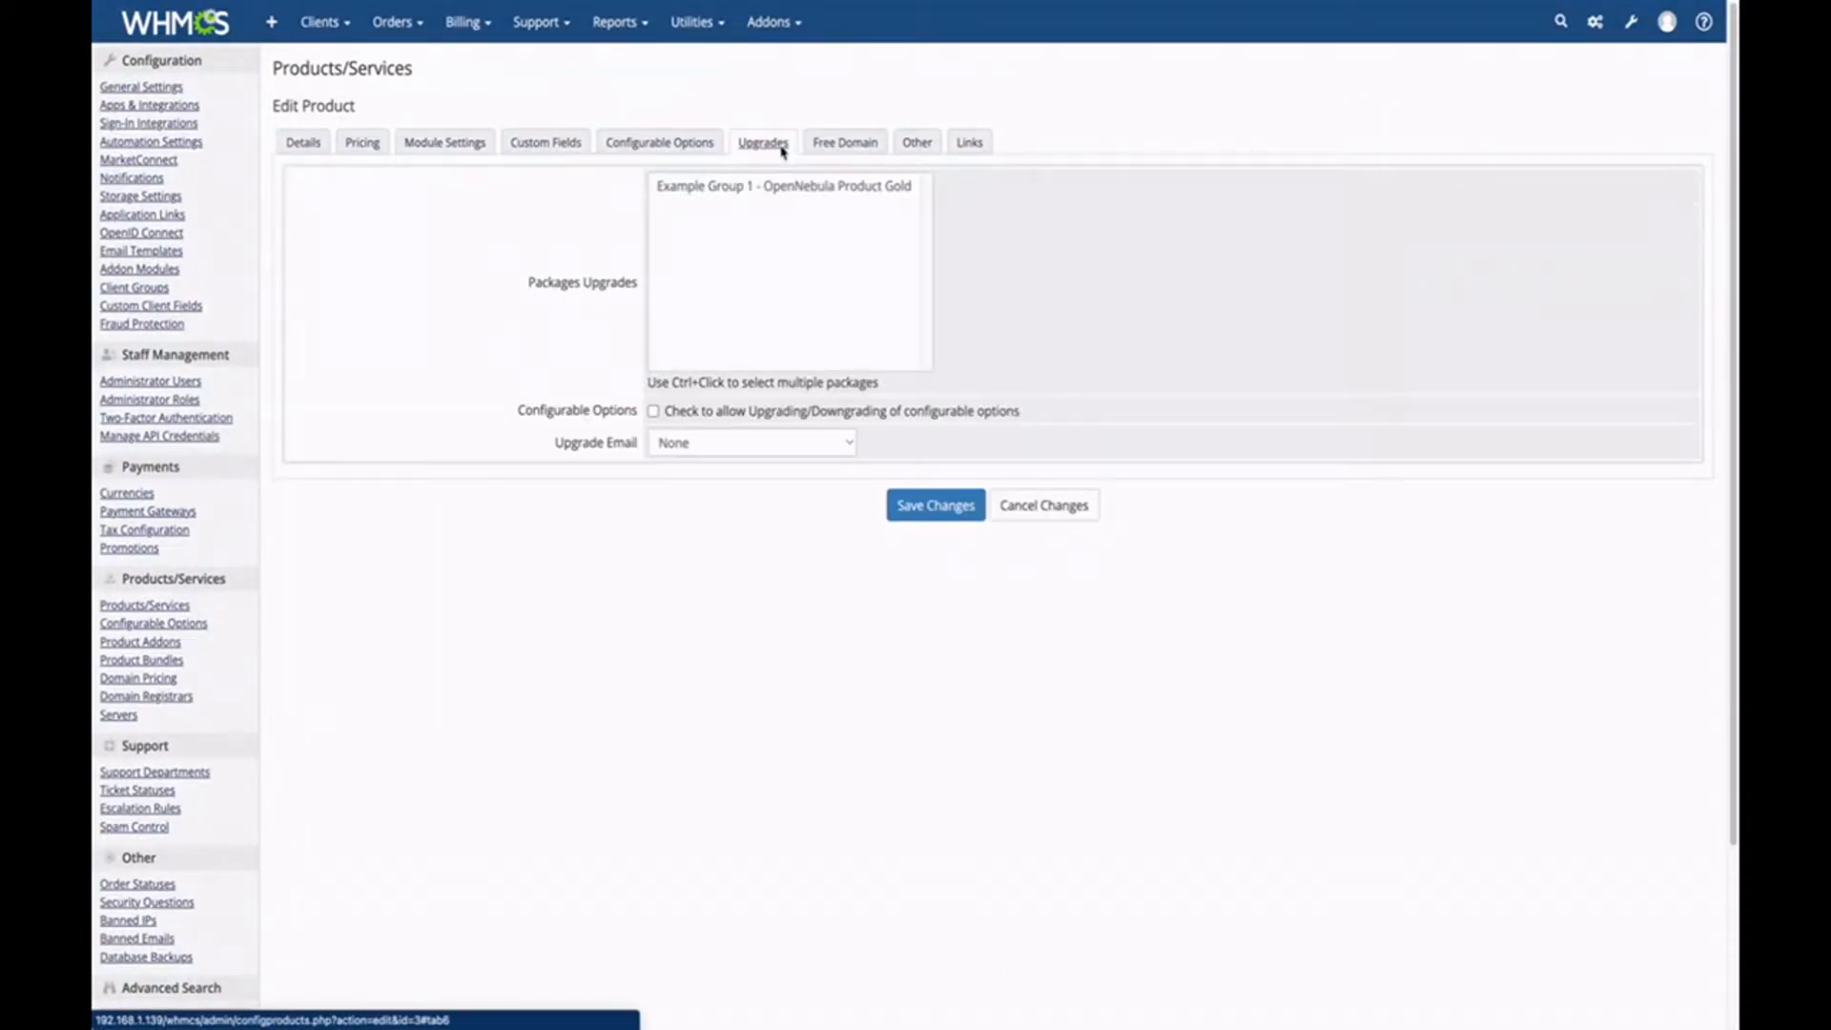
left_click(778, 187)
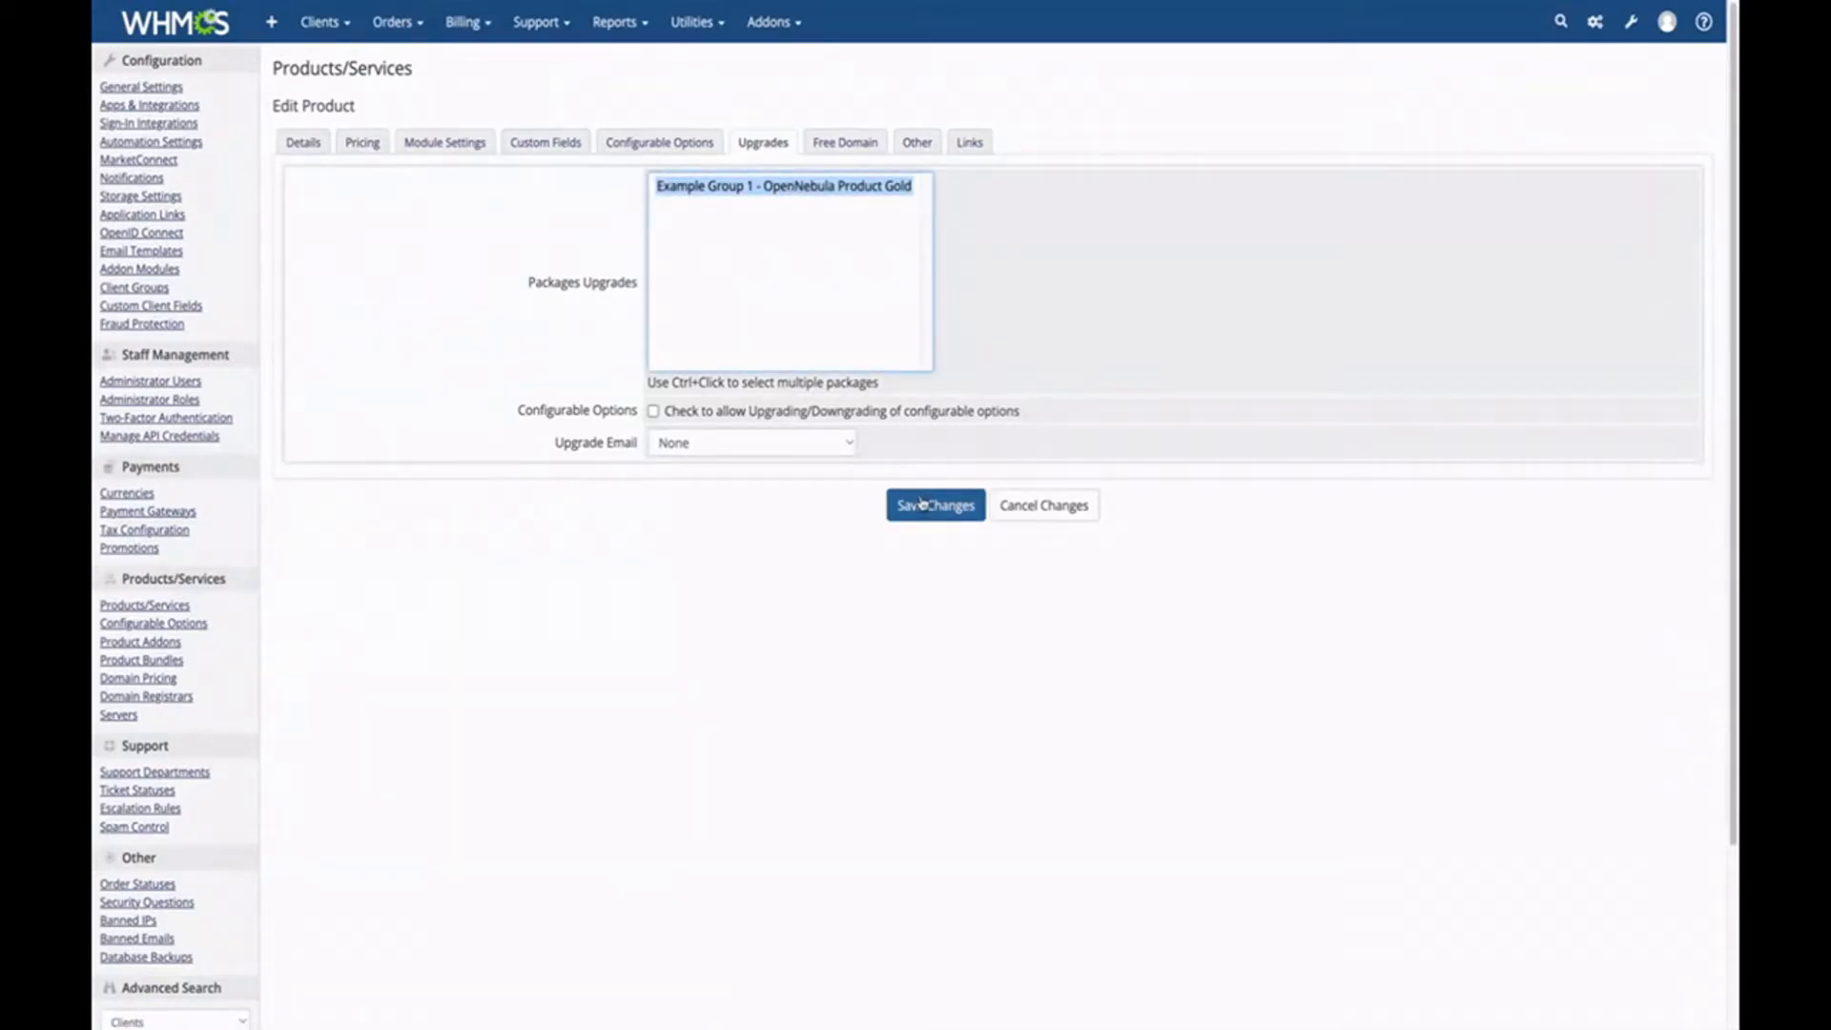
left_click(923, 508)
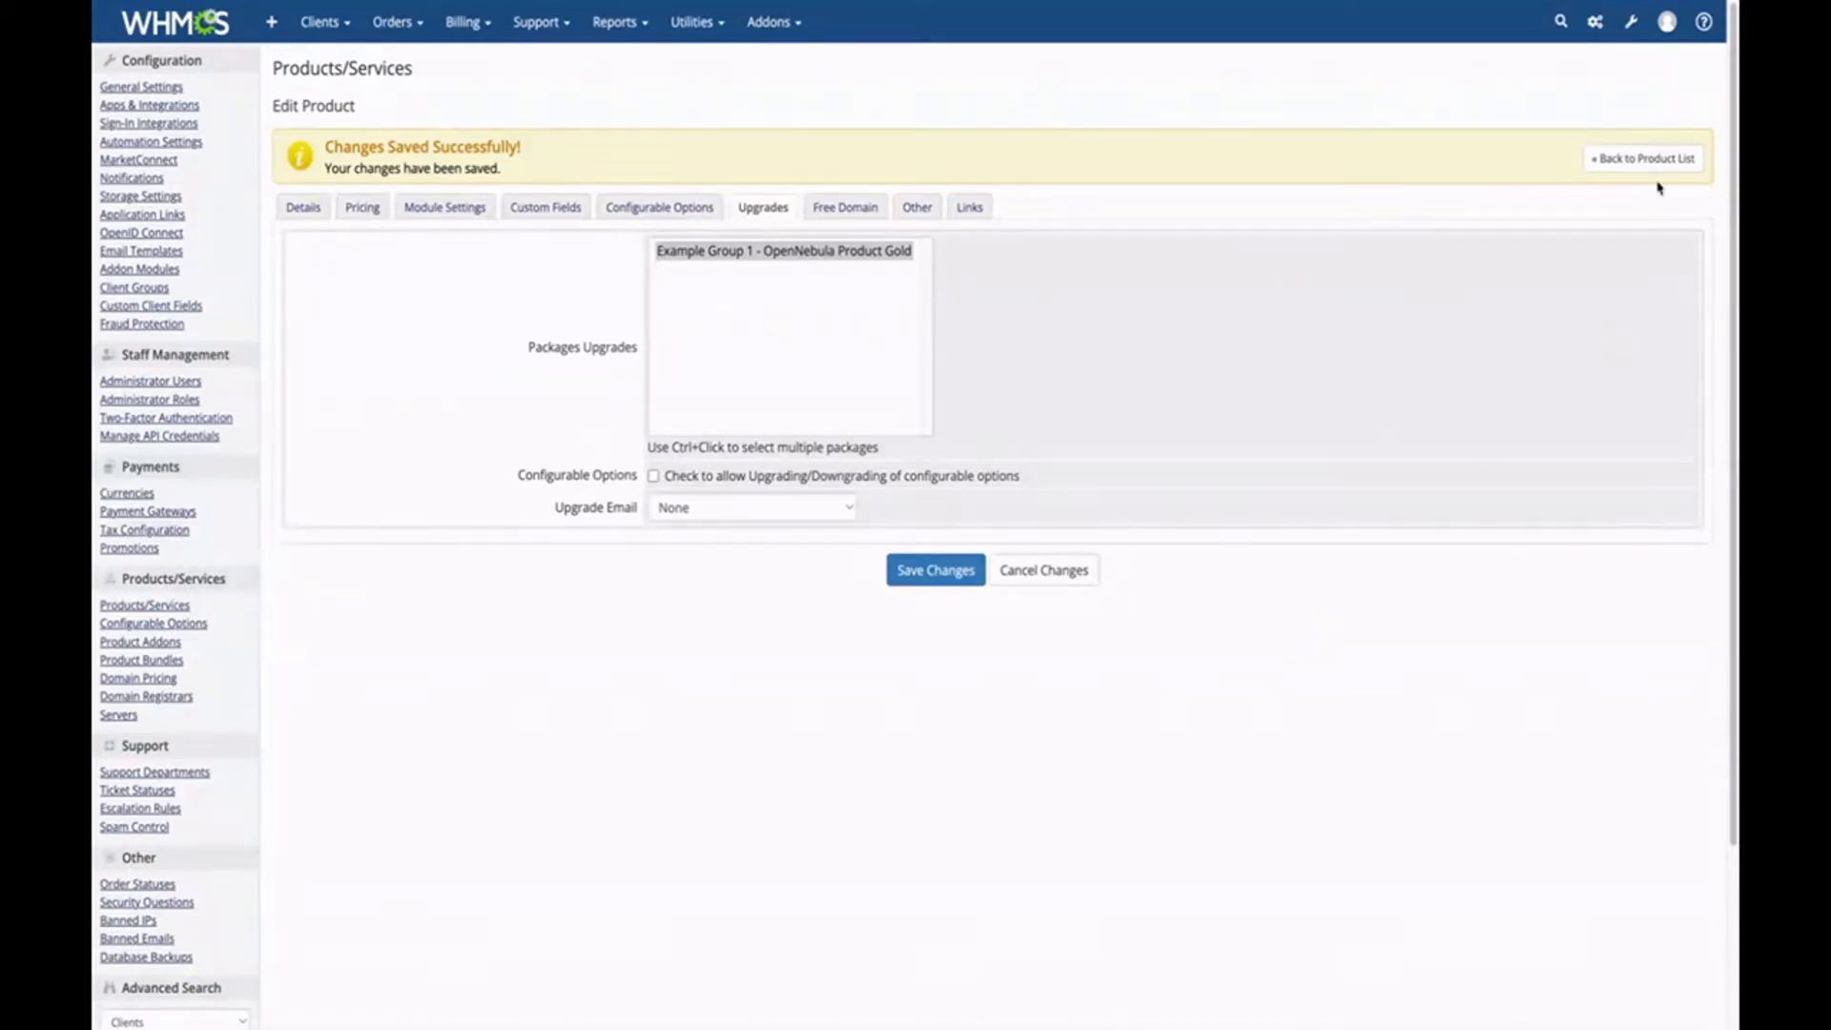
left_click(1631, 162)
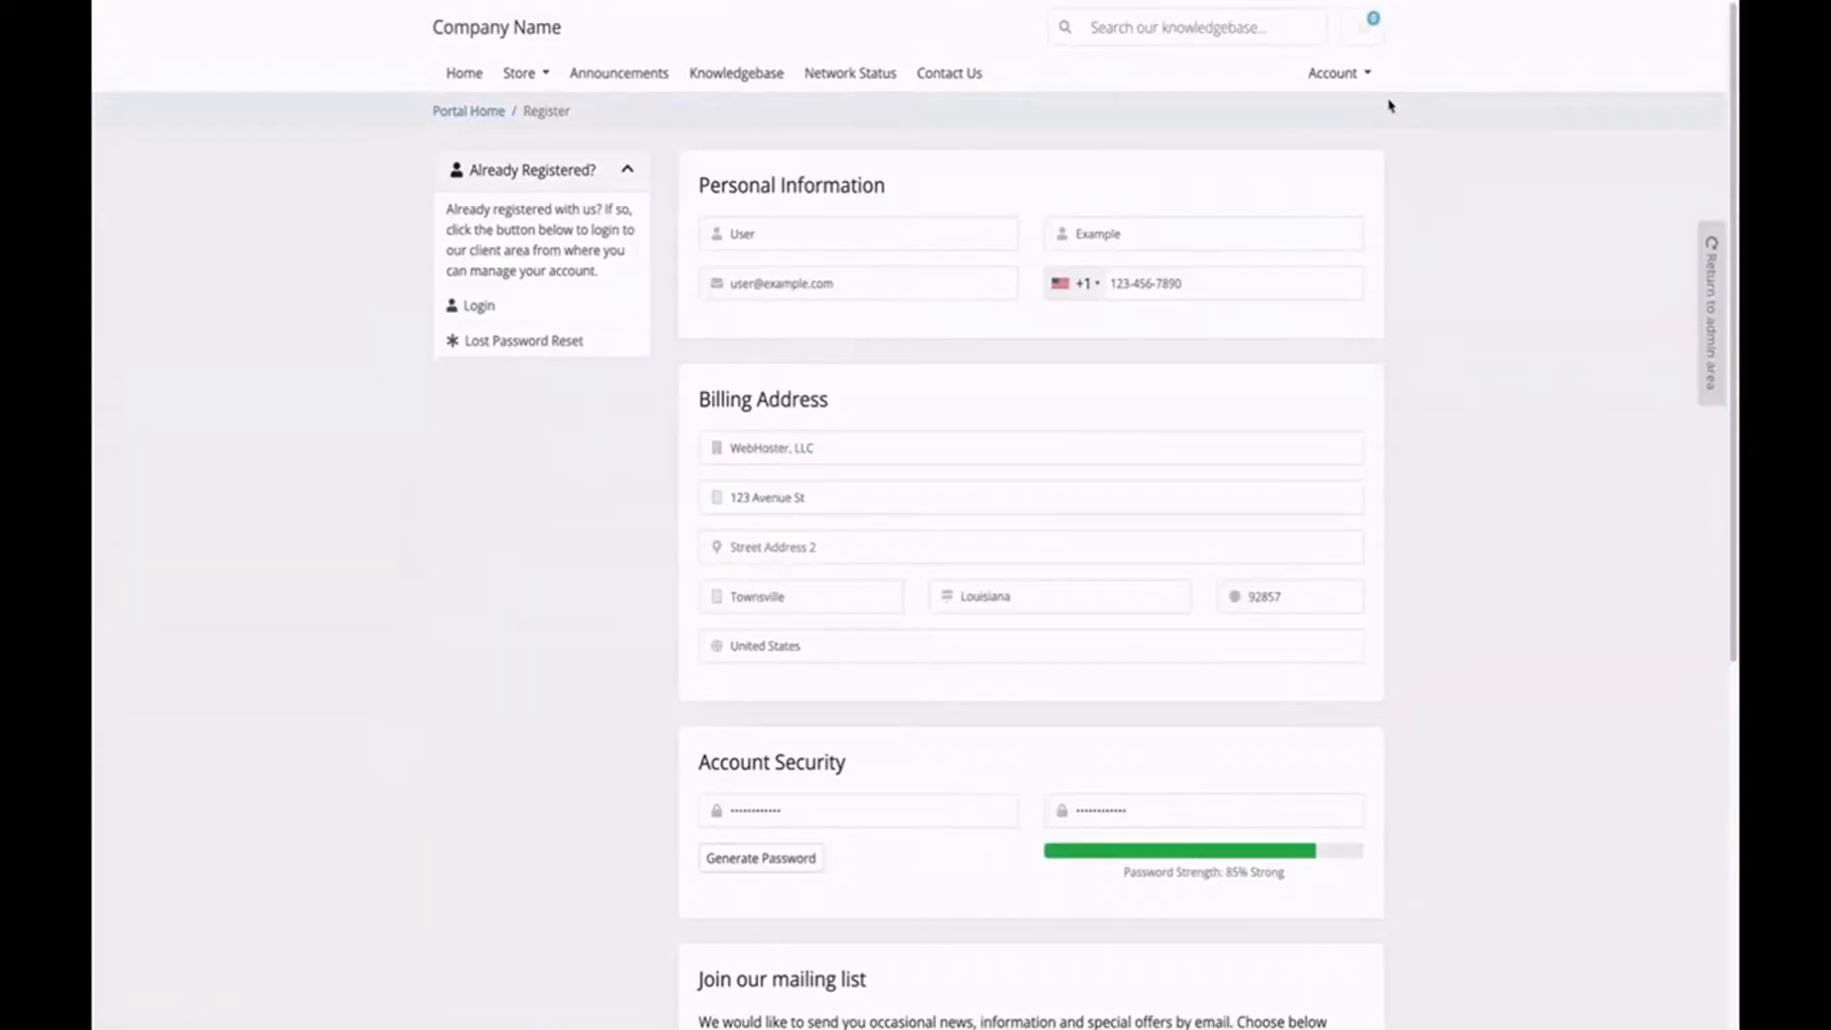
Register a new client account from the client area.
left_click(1336, 73)
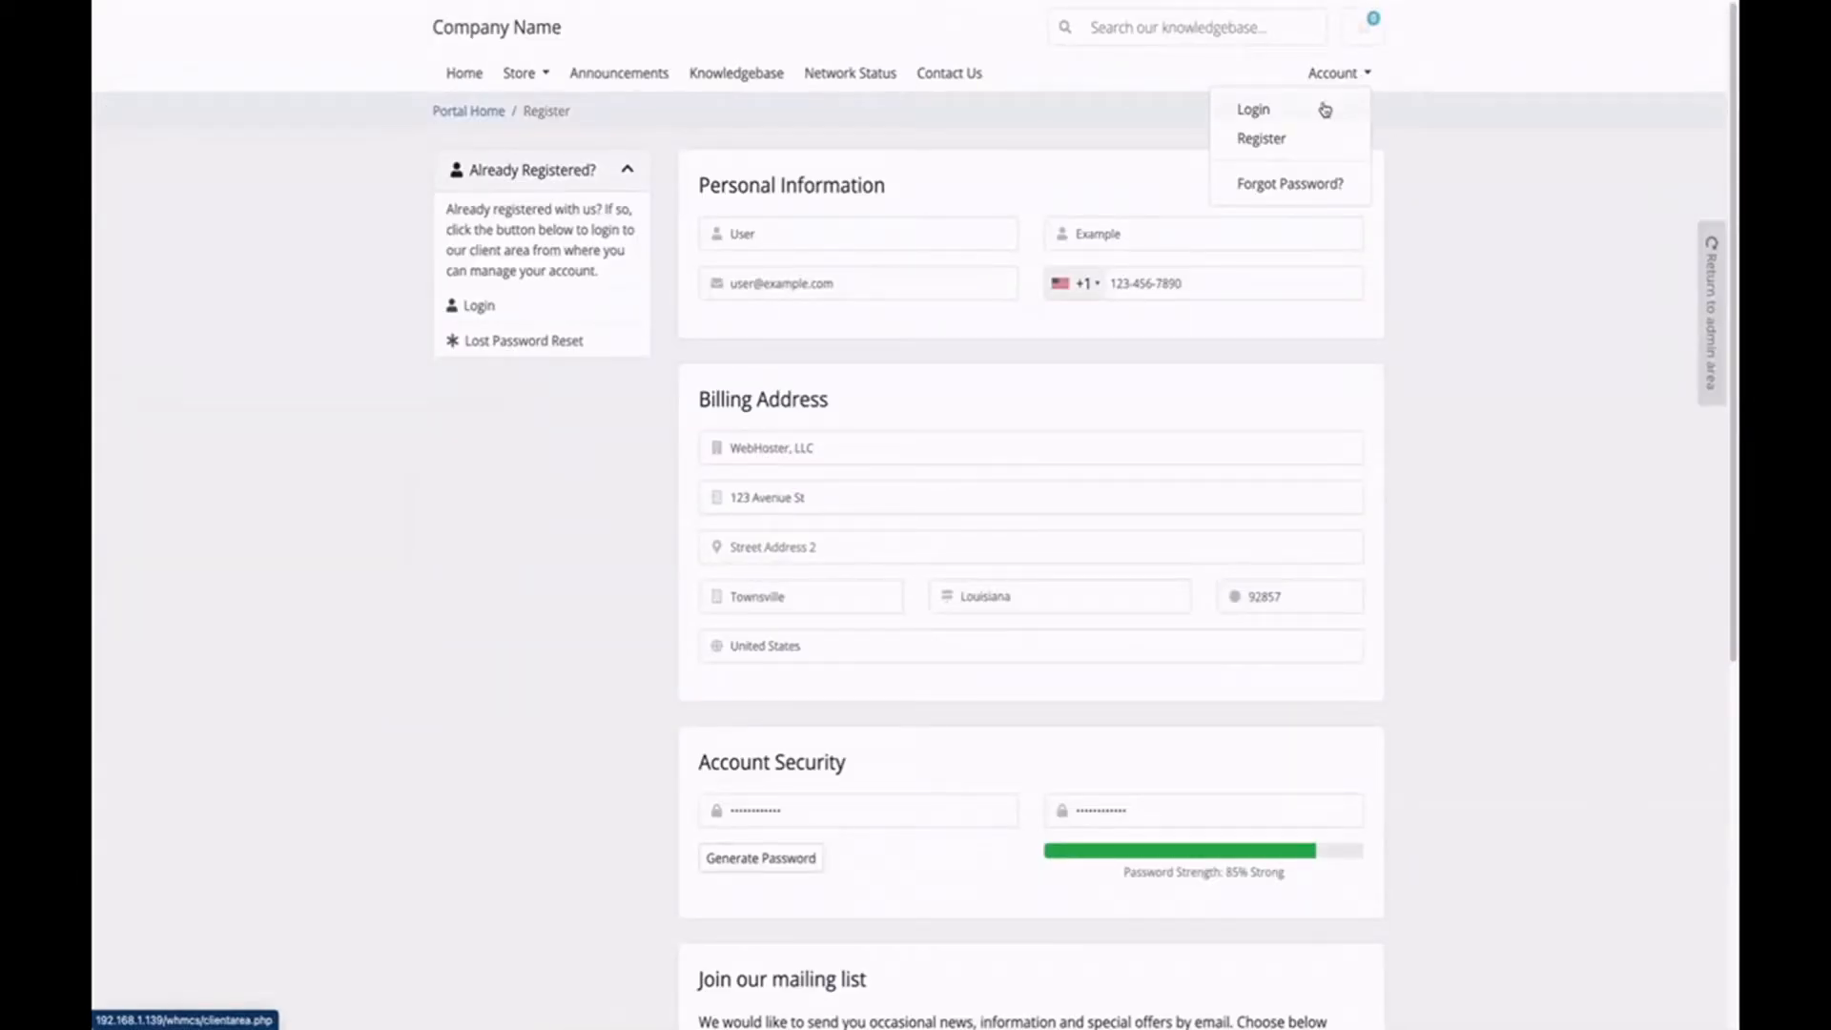
left_click(1280, 143)
scroll(951, 562, "down", 5)
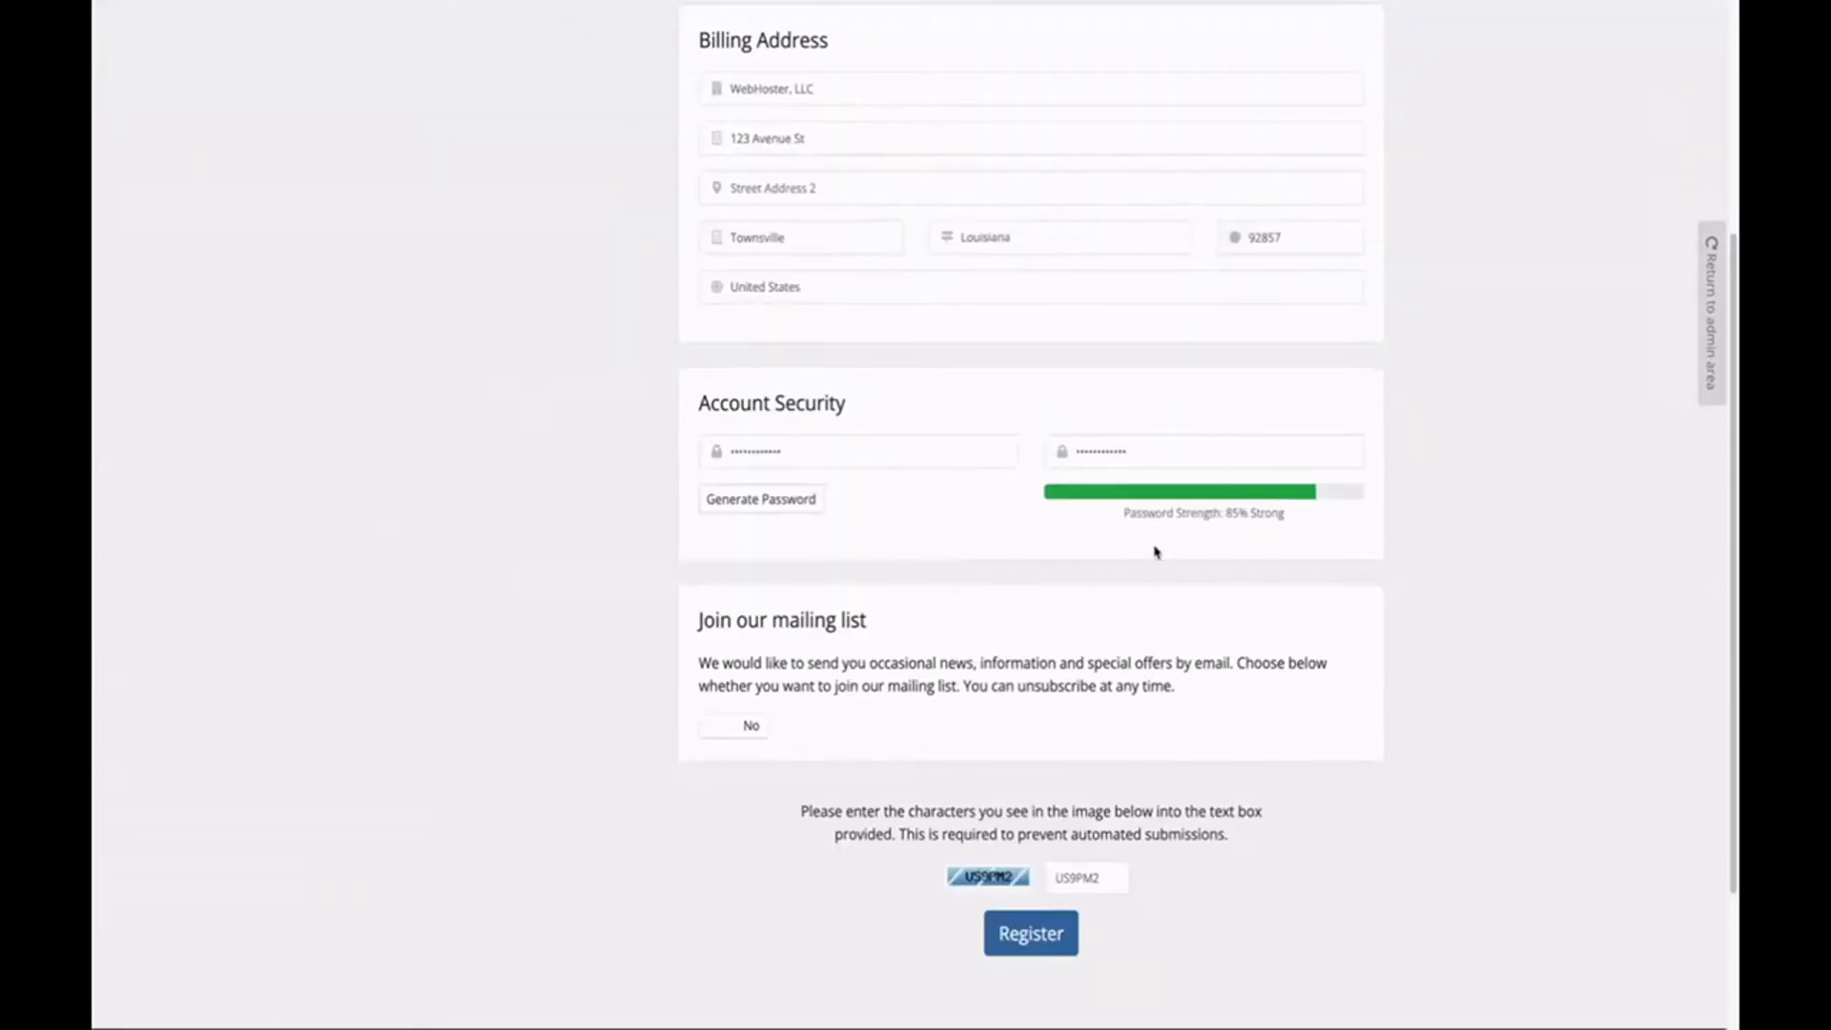
left_click(1027, 943)
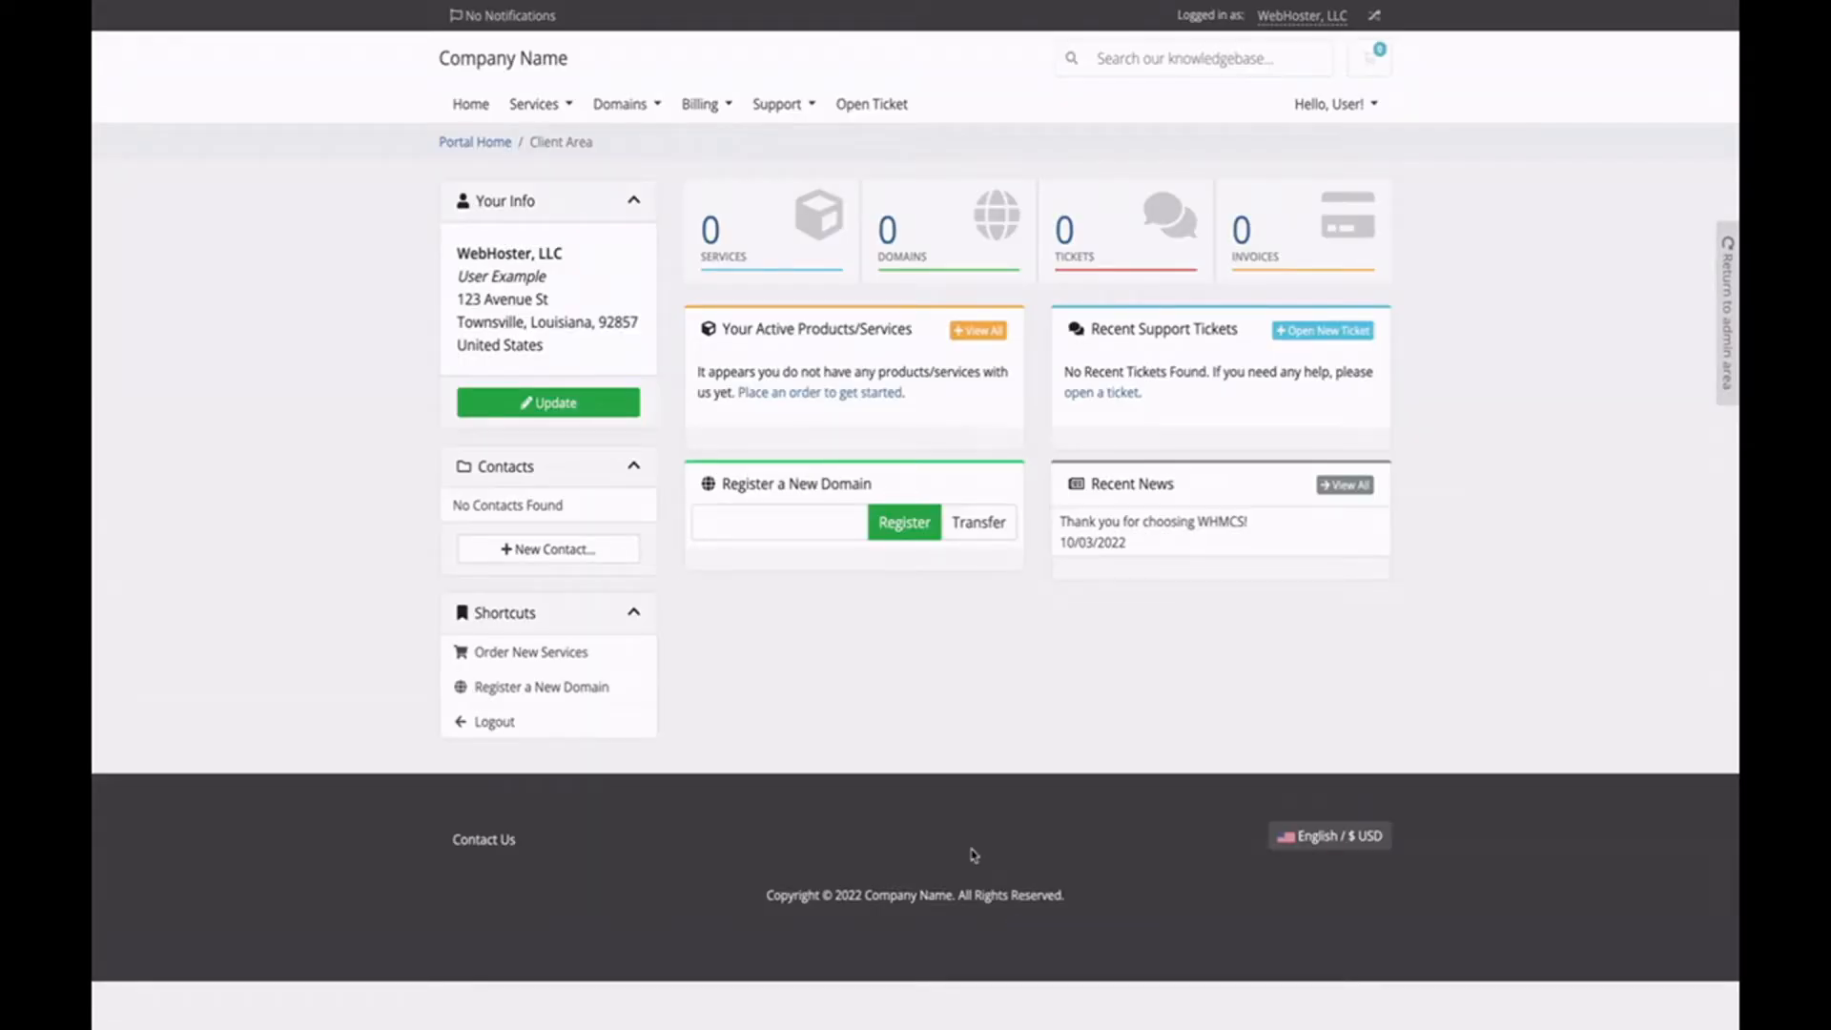
Order OpenNebula Product Silver using the existing domain example.com.
left_click(572, 113)
left_click(585, 184)
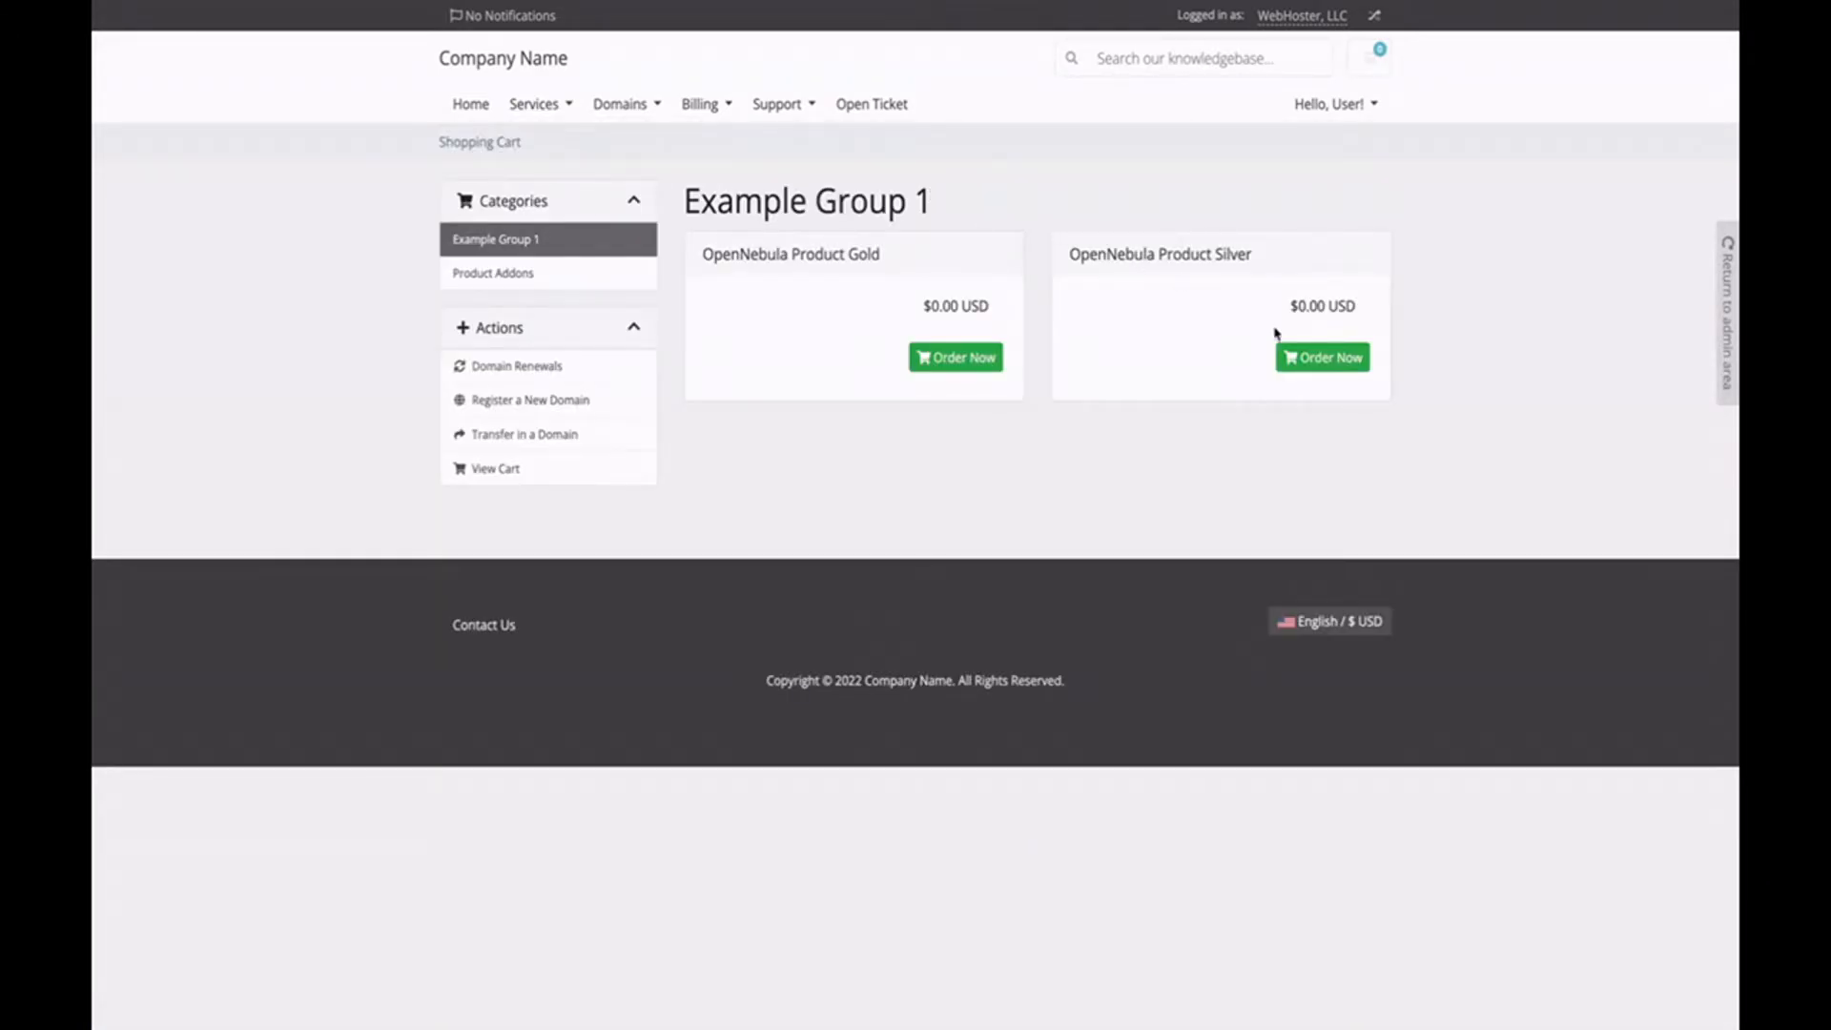
left_click(1322, 358)
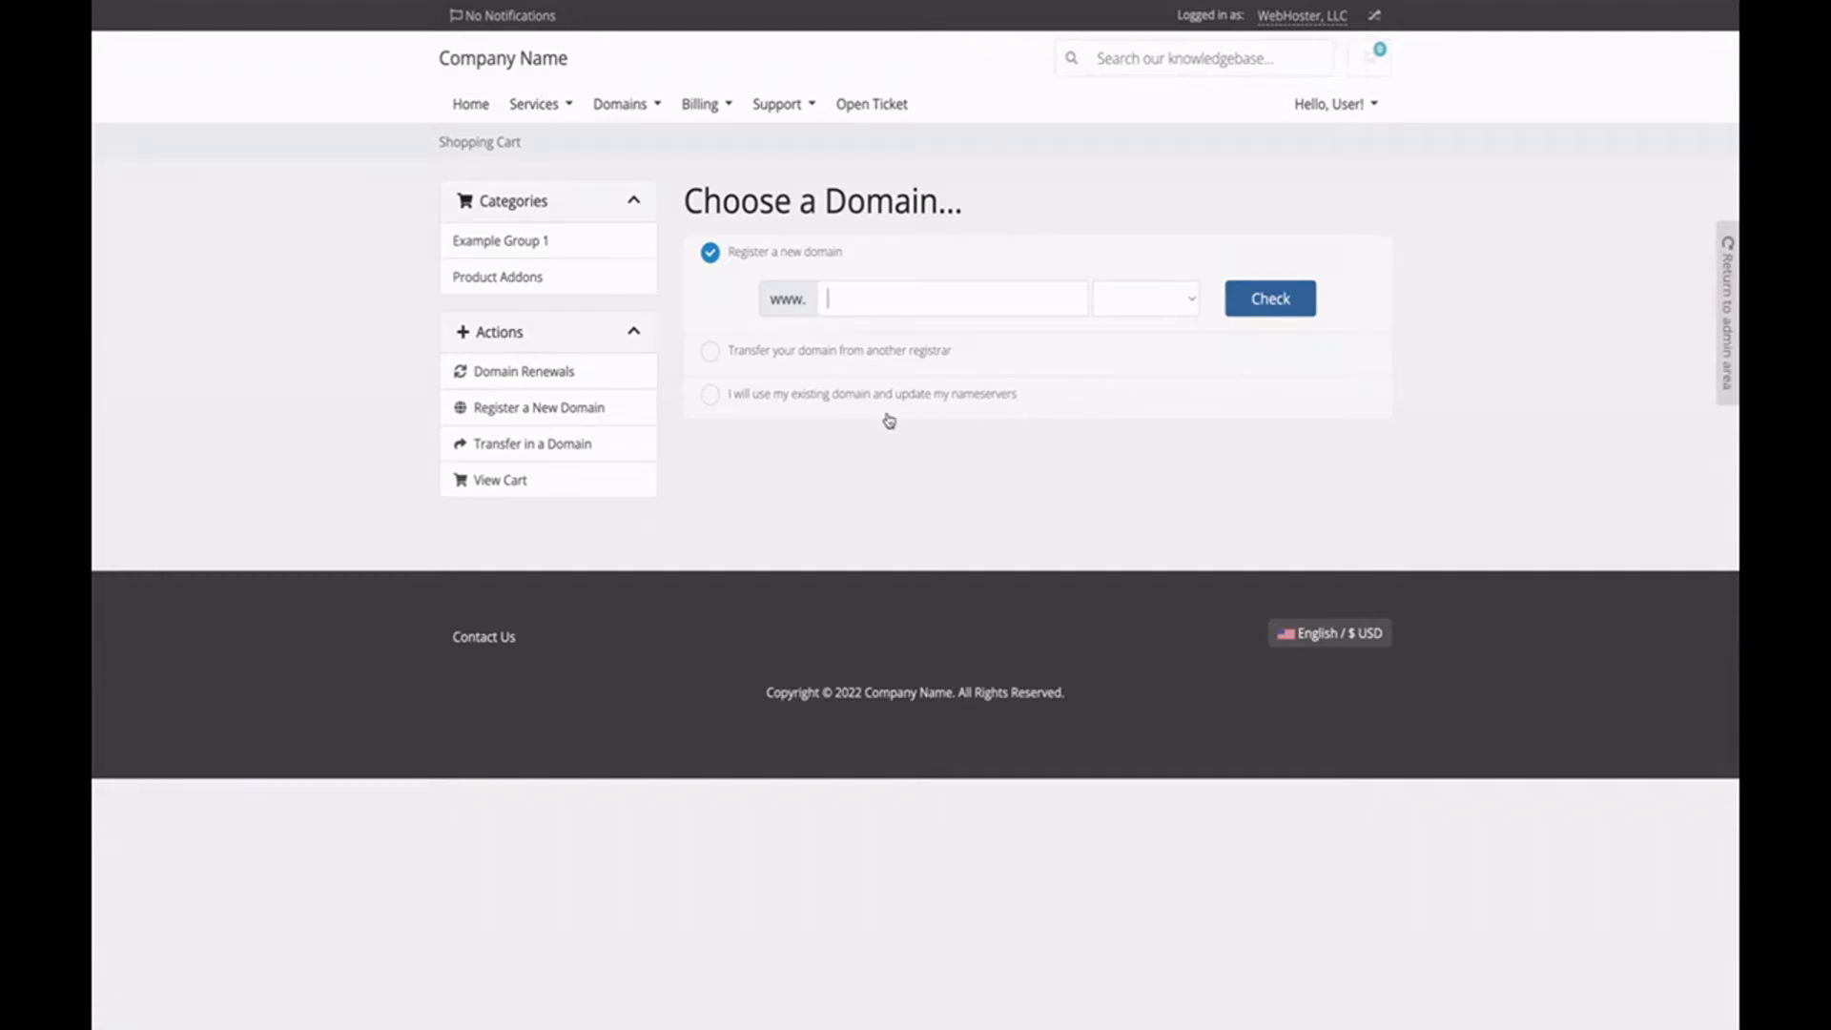
left_click(709, 393)
type("example")
key("Tab")
key("Return")
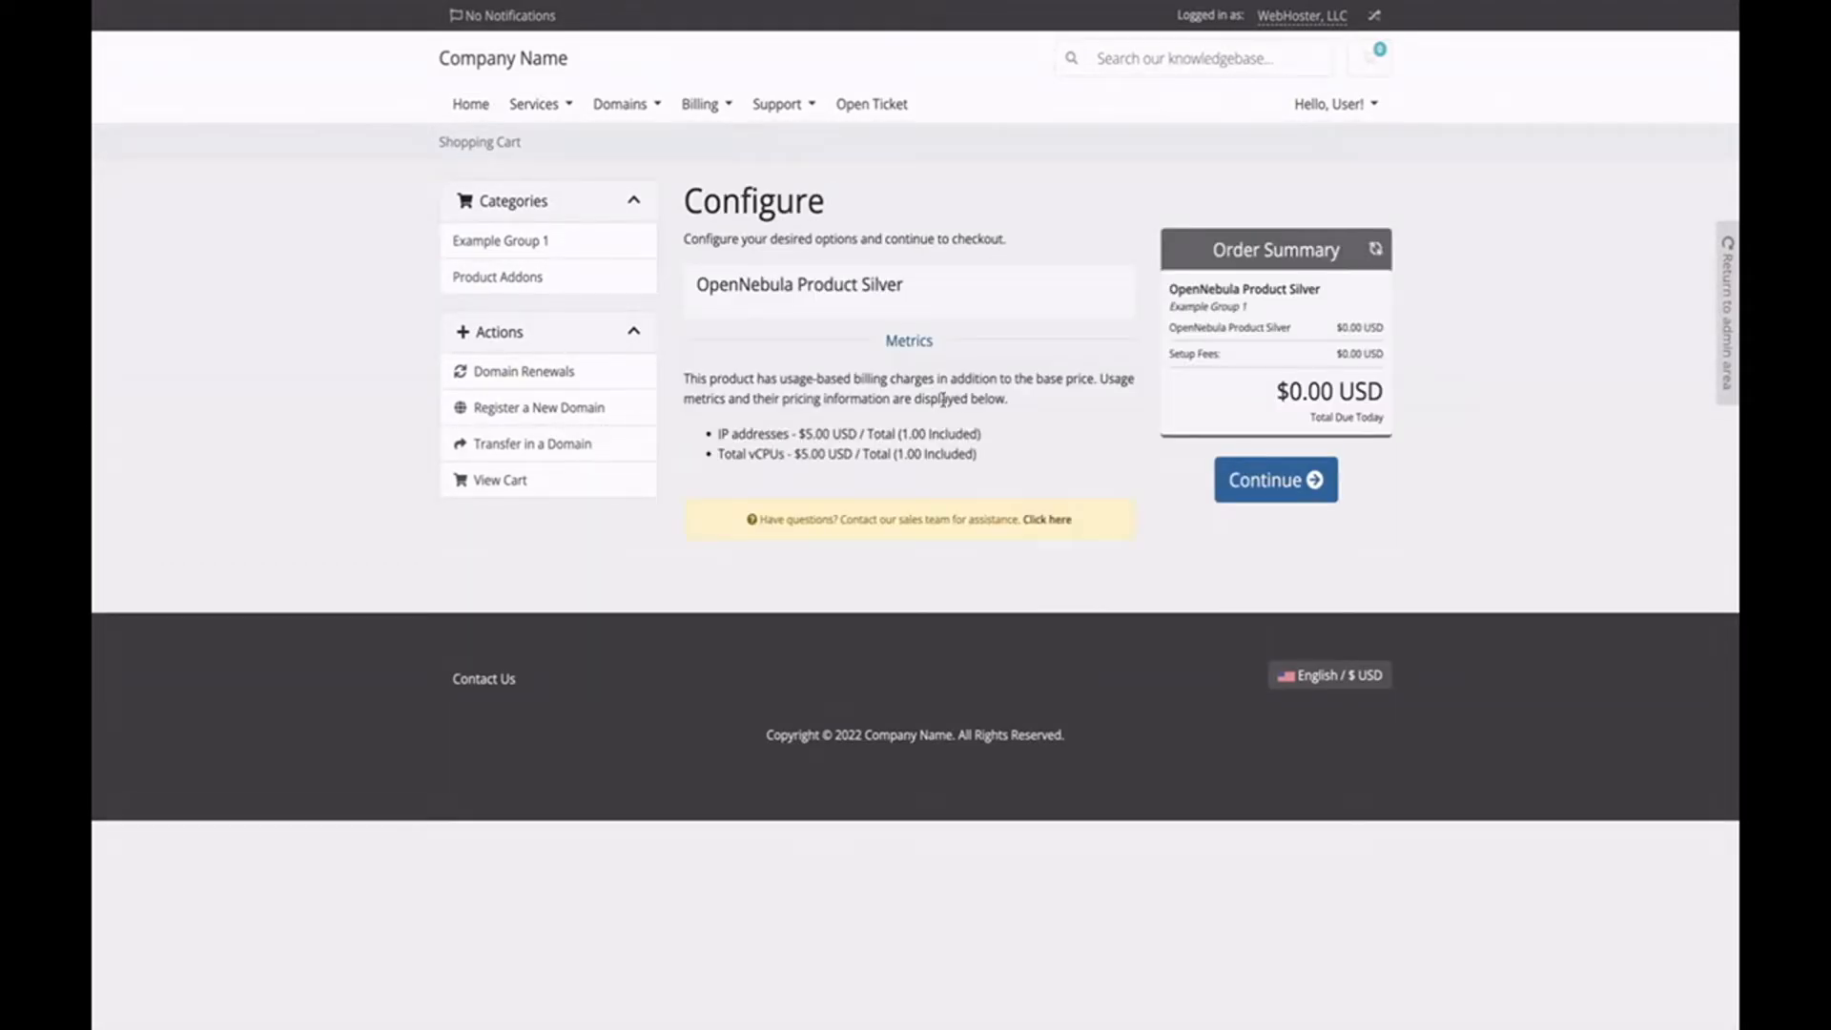
Review the metric prices, check out and place the order, then return to the admin view.
left_click_drag(984, 471, 685, 442)
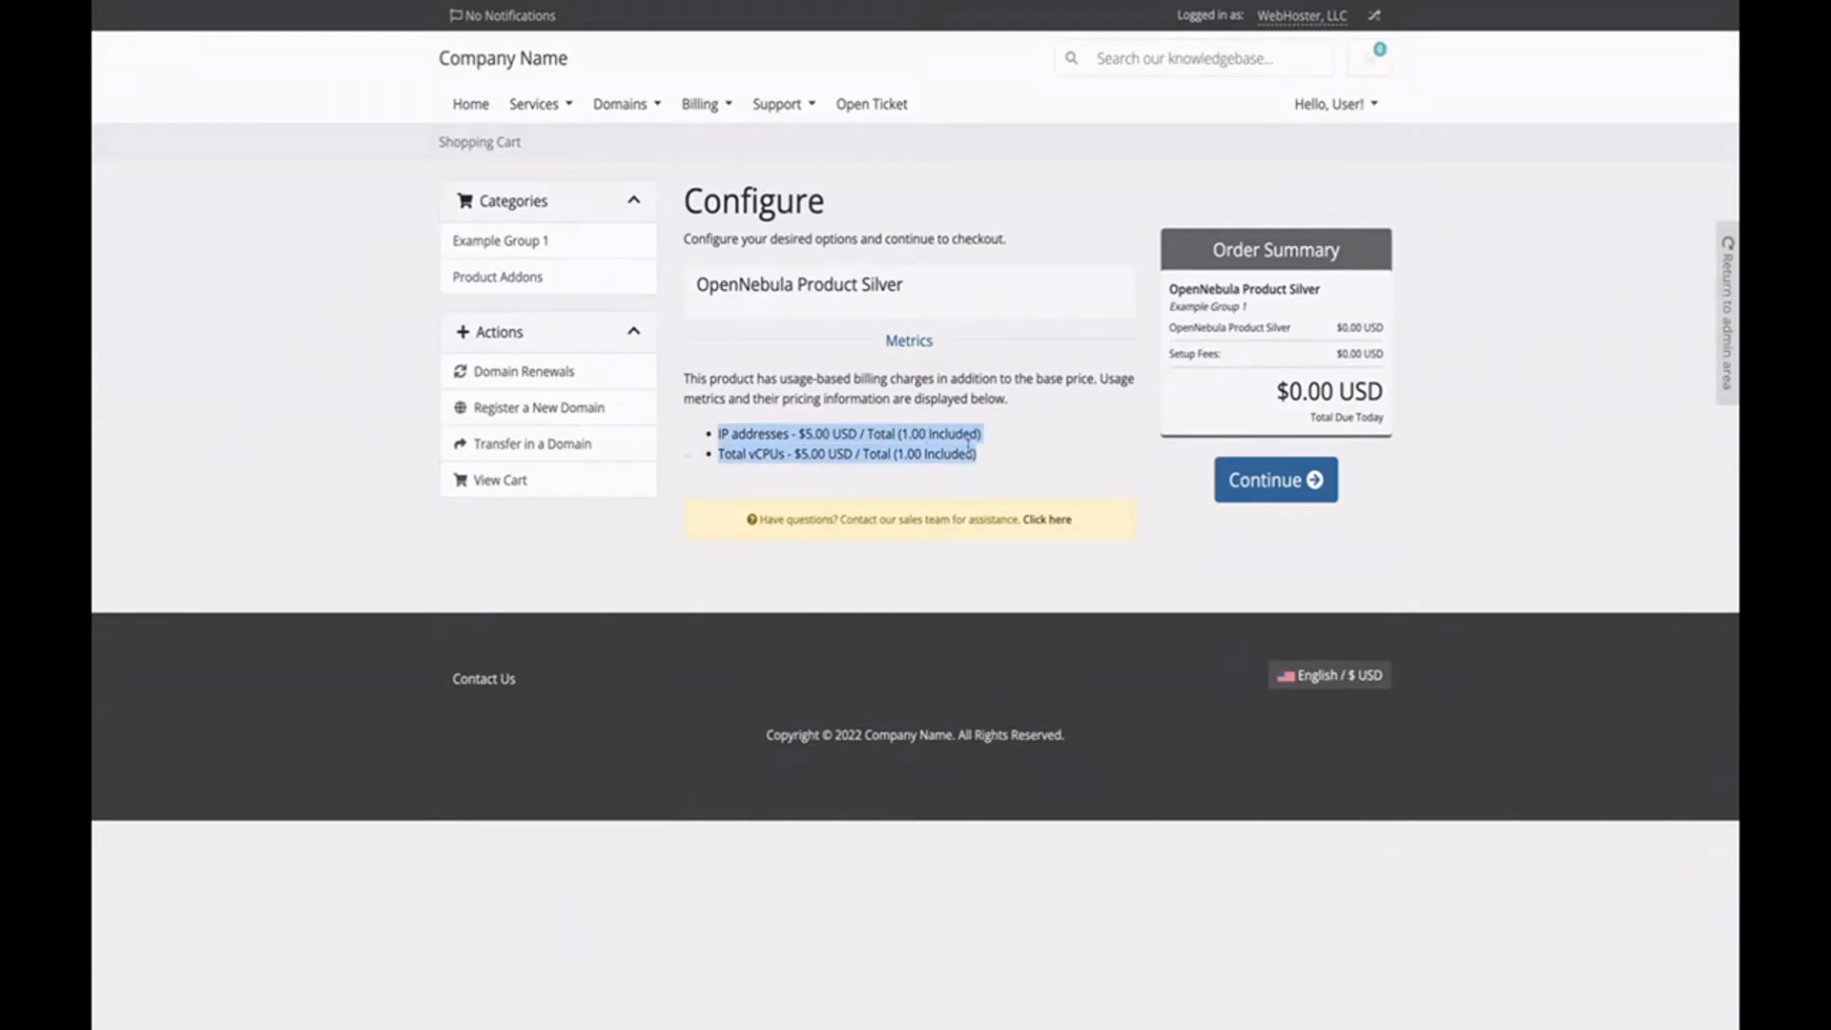
left_click(1252, 484)
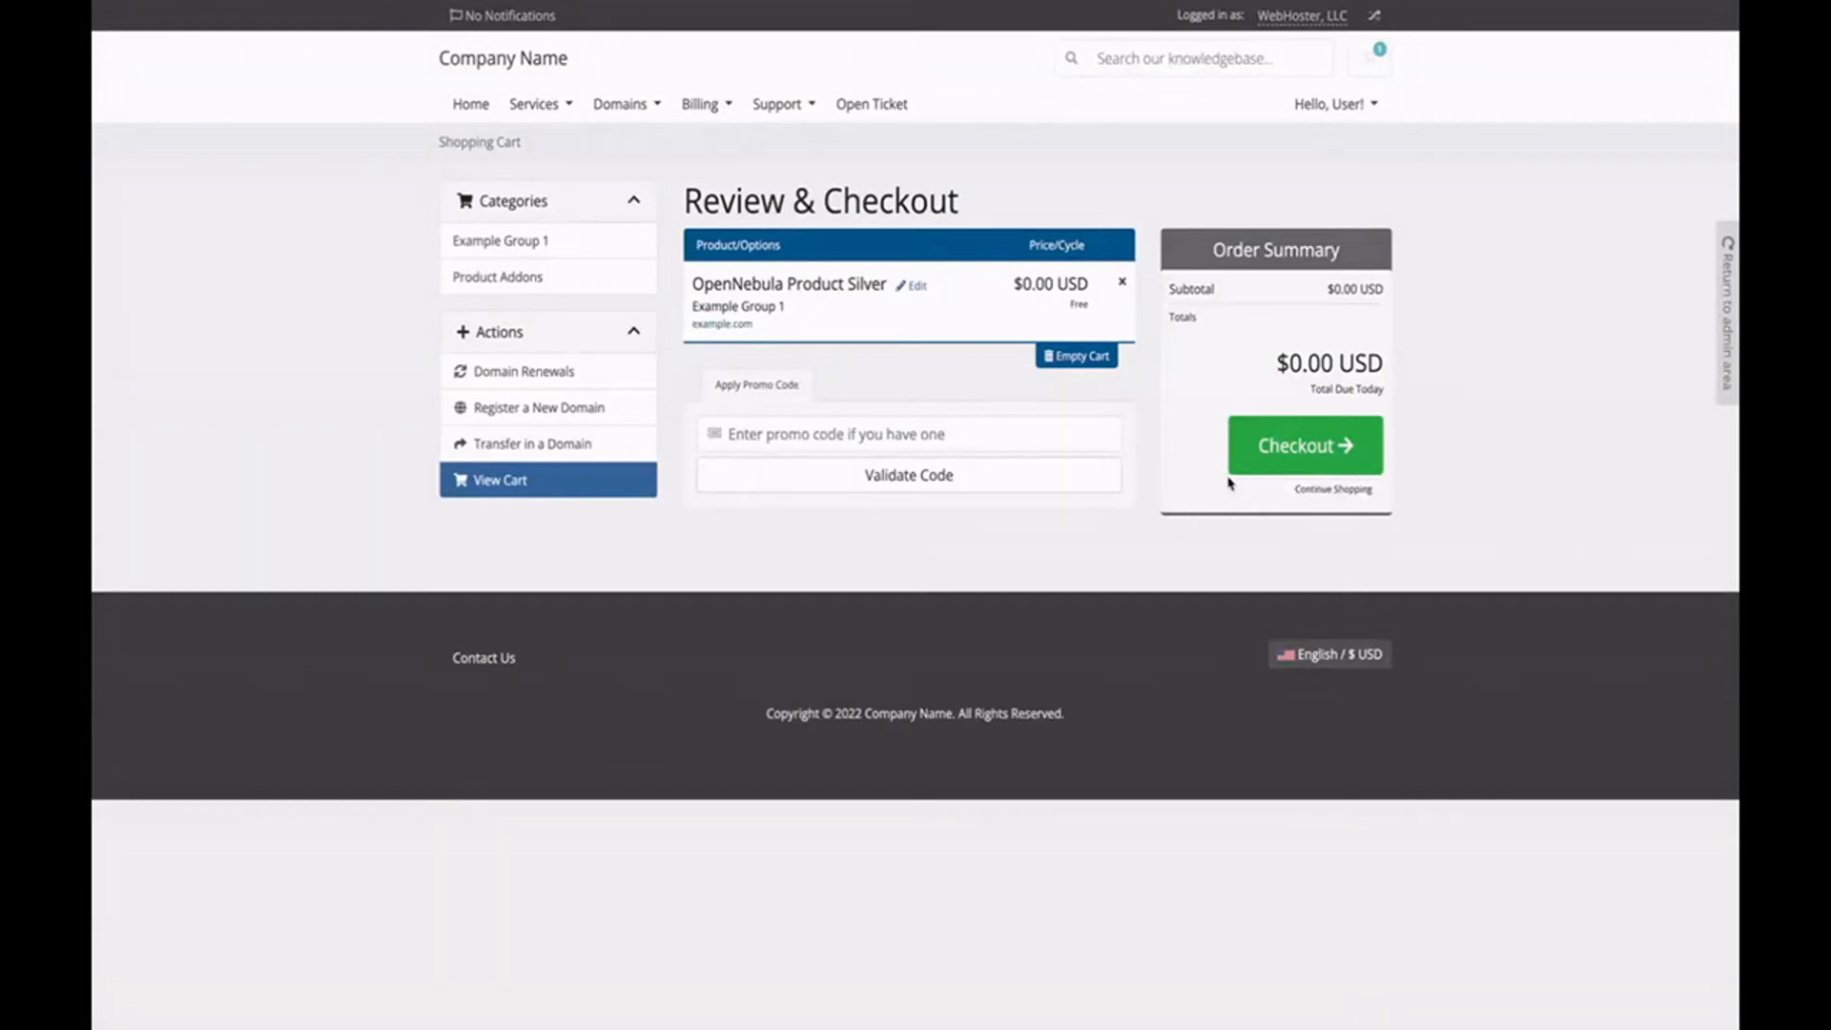
left_click(1264, 471)
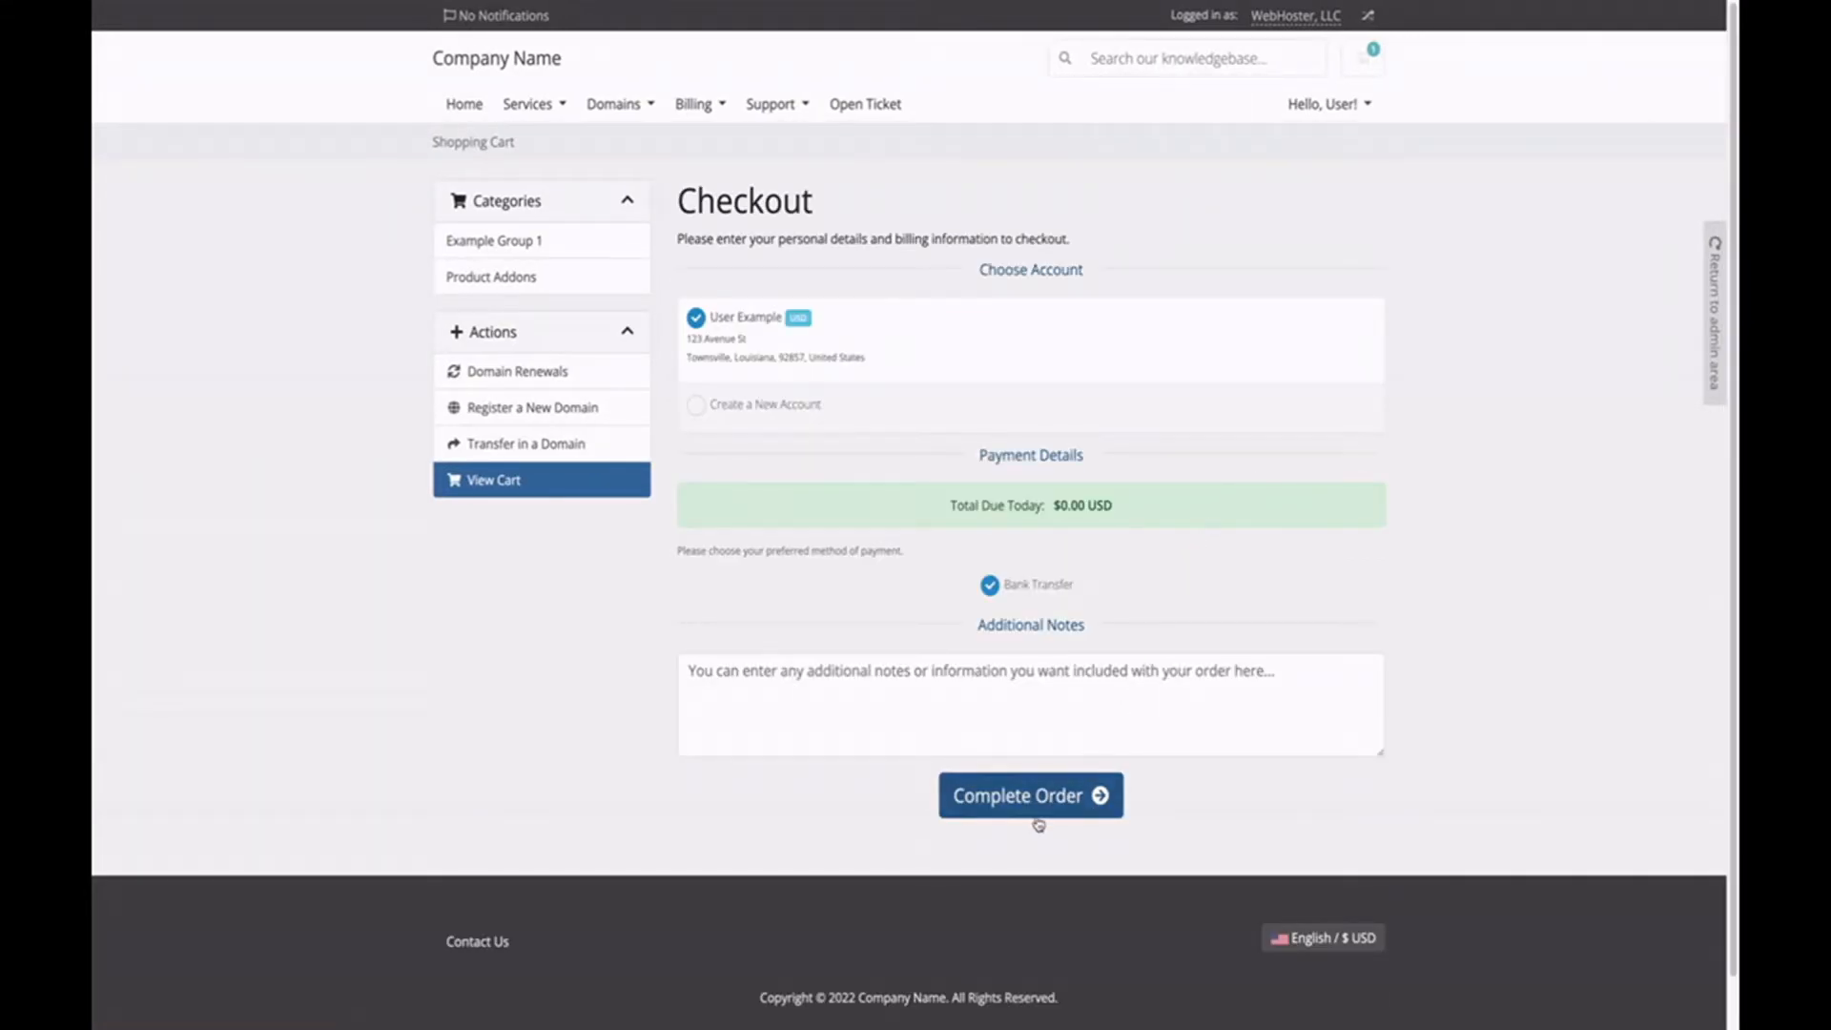
left_click(1026, 804)
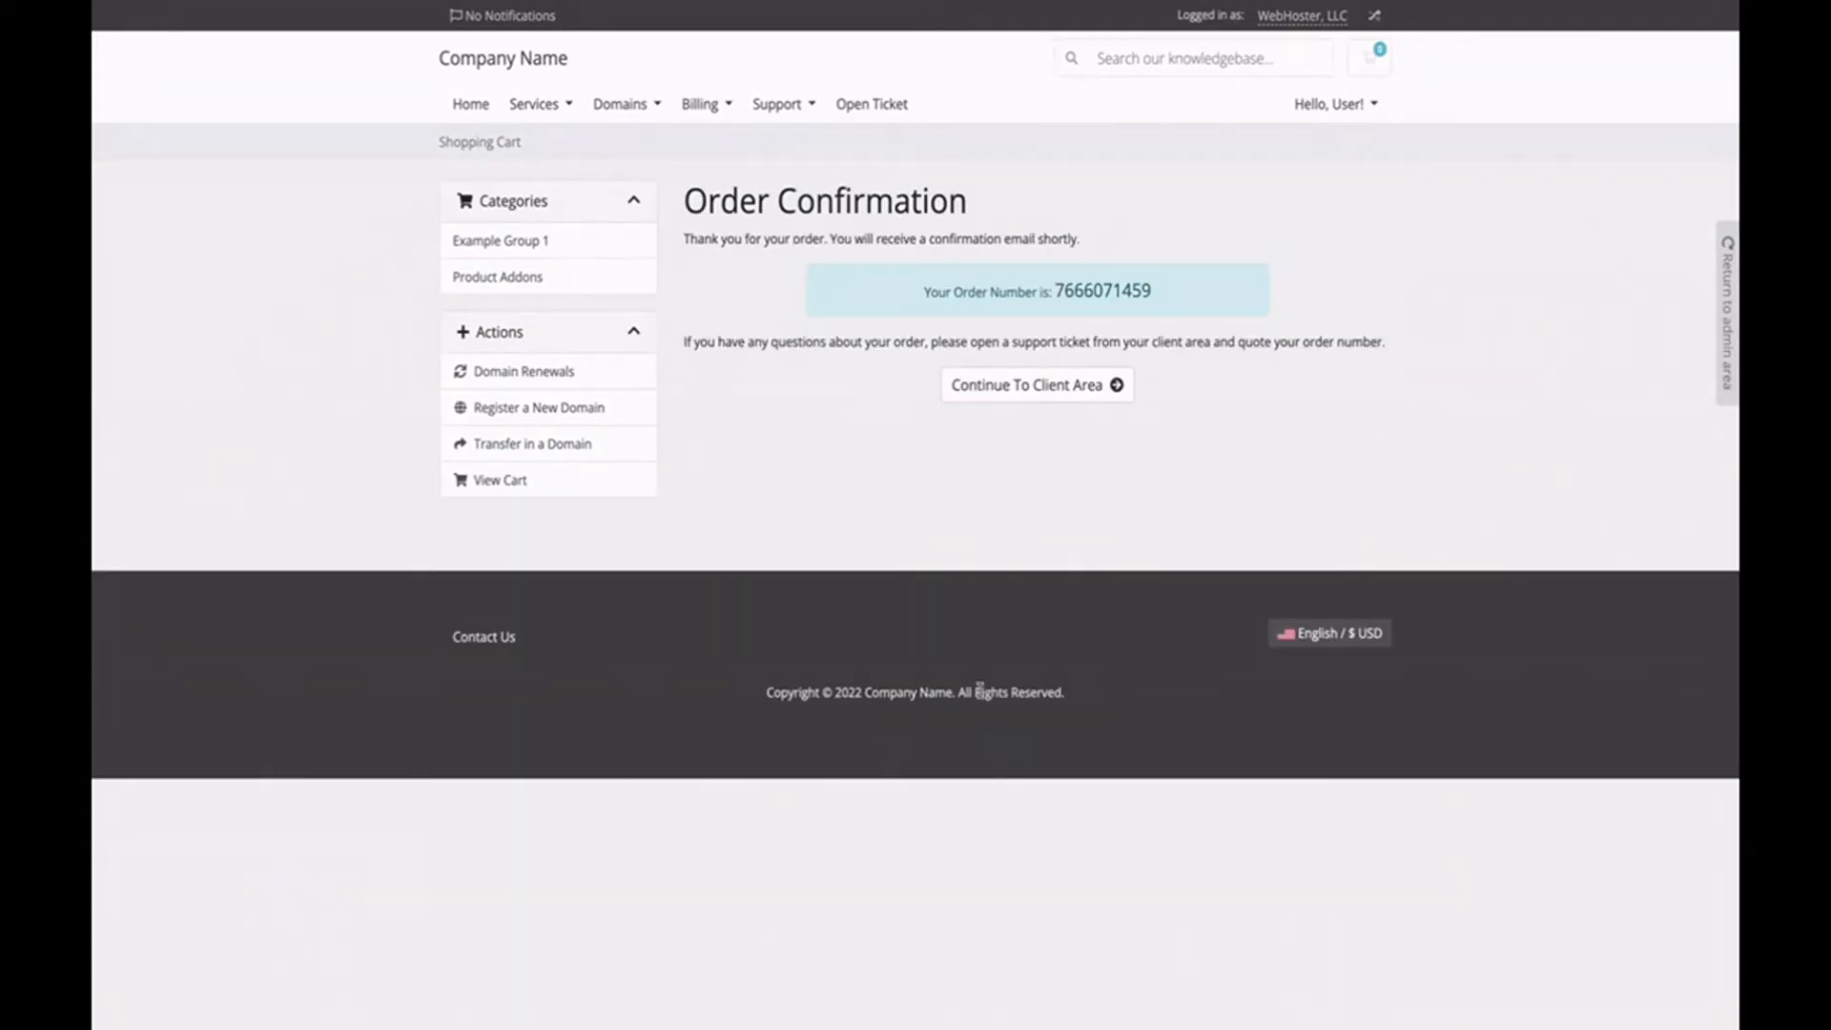
left_click(1043, 386)
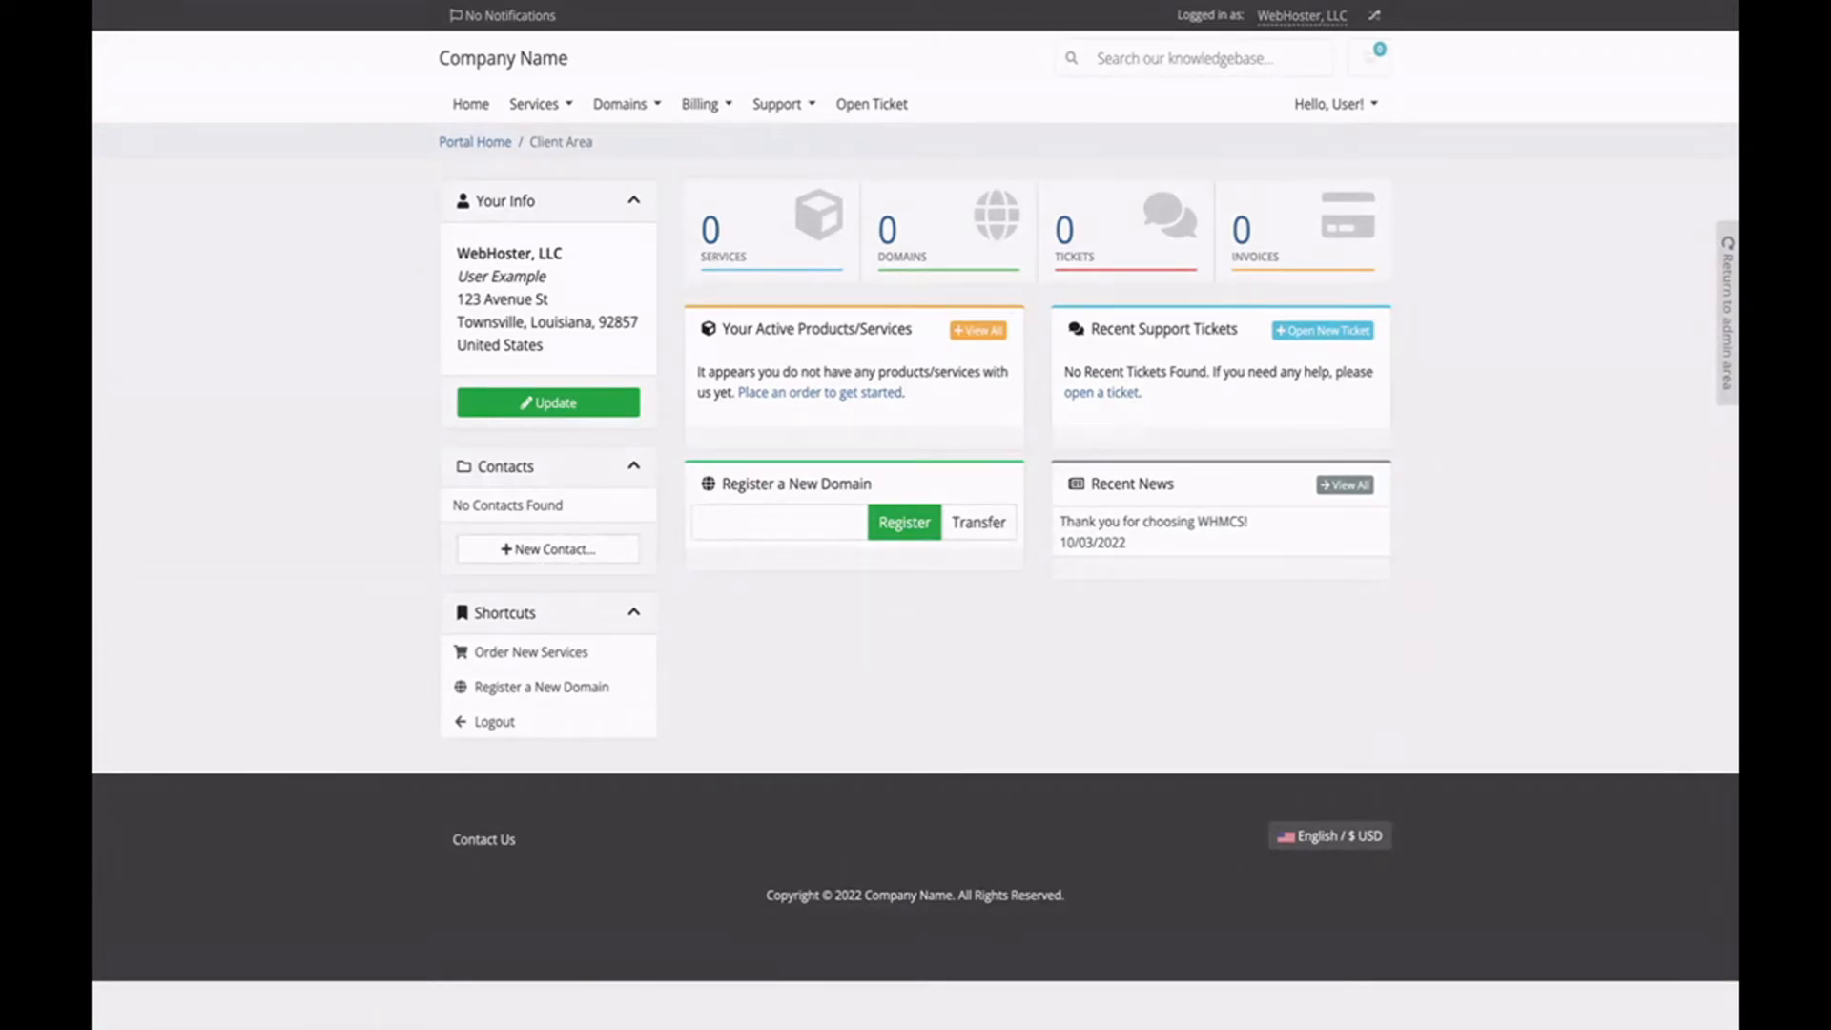
left_click(1728, 391)
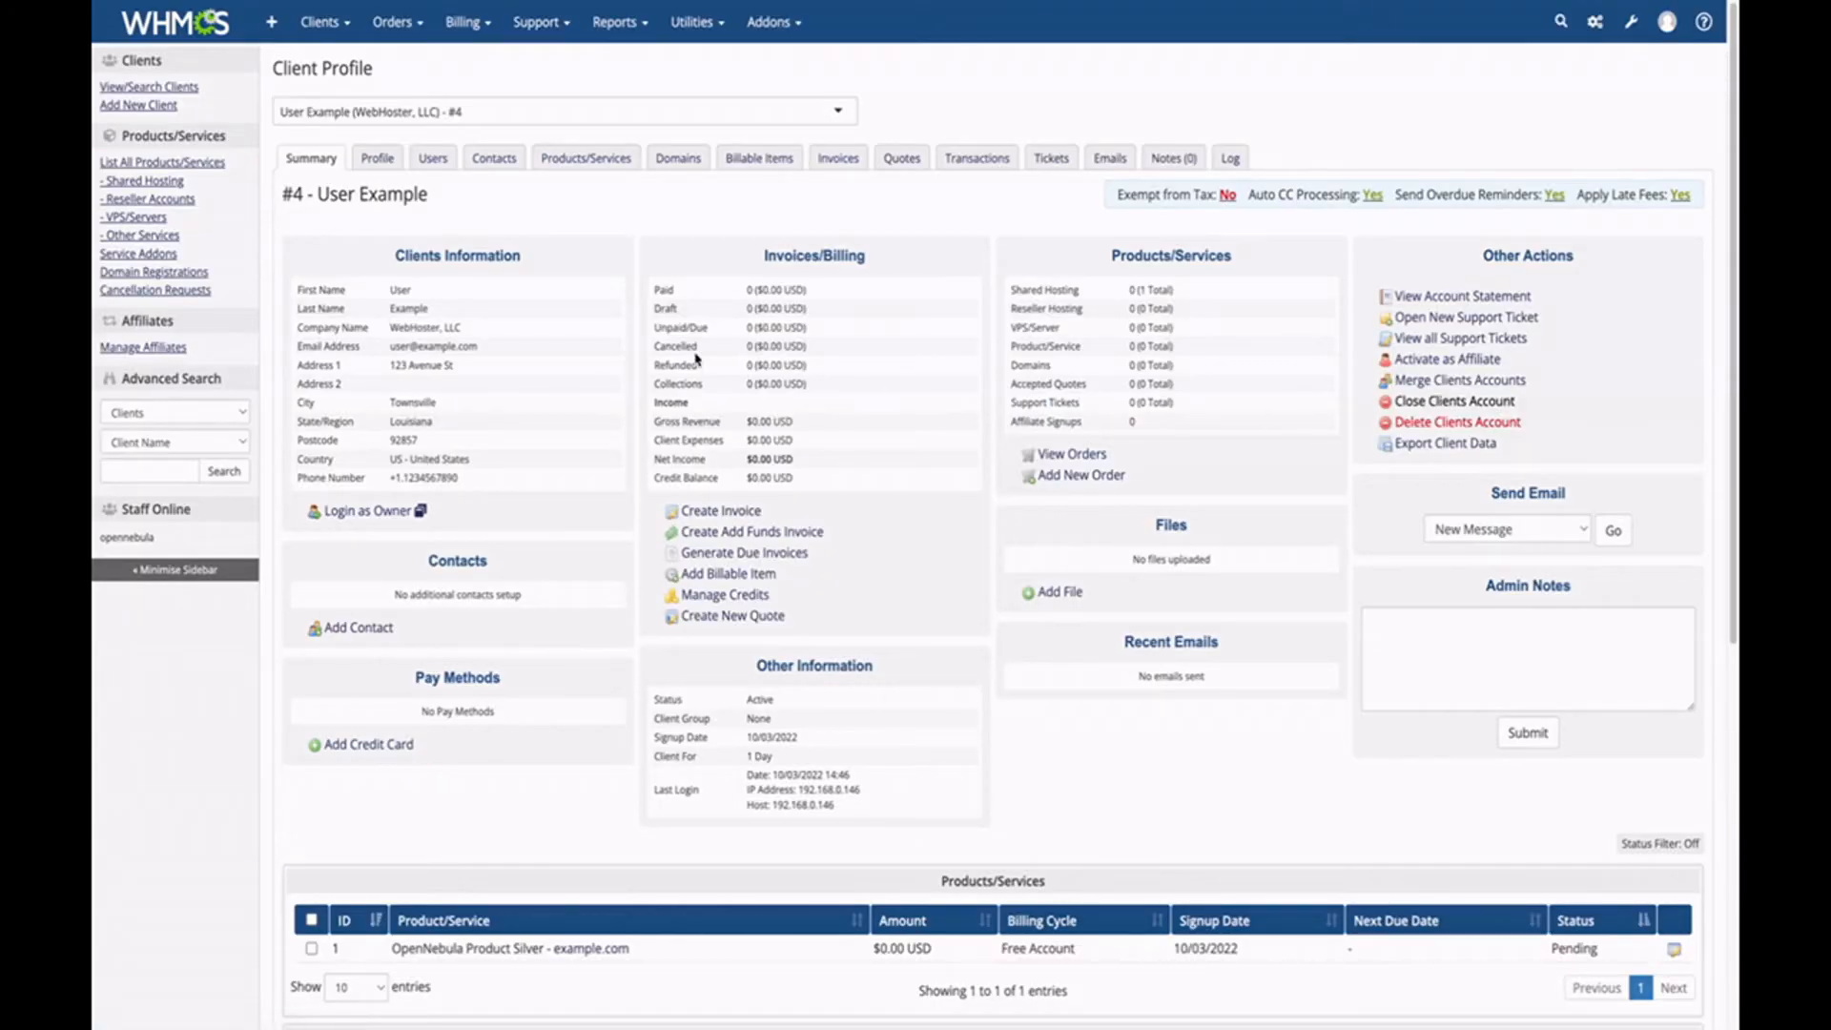
Open the client's pending Silver order, accept it, then go to the clients list.
mouse_move(397, 22)
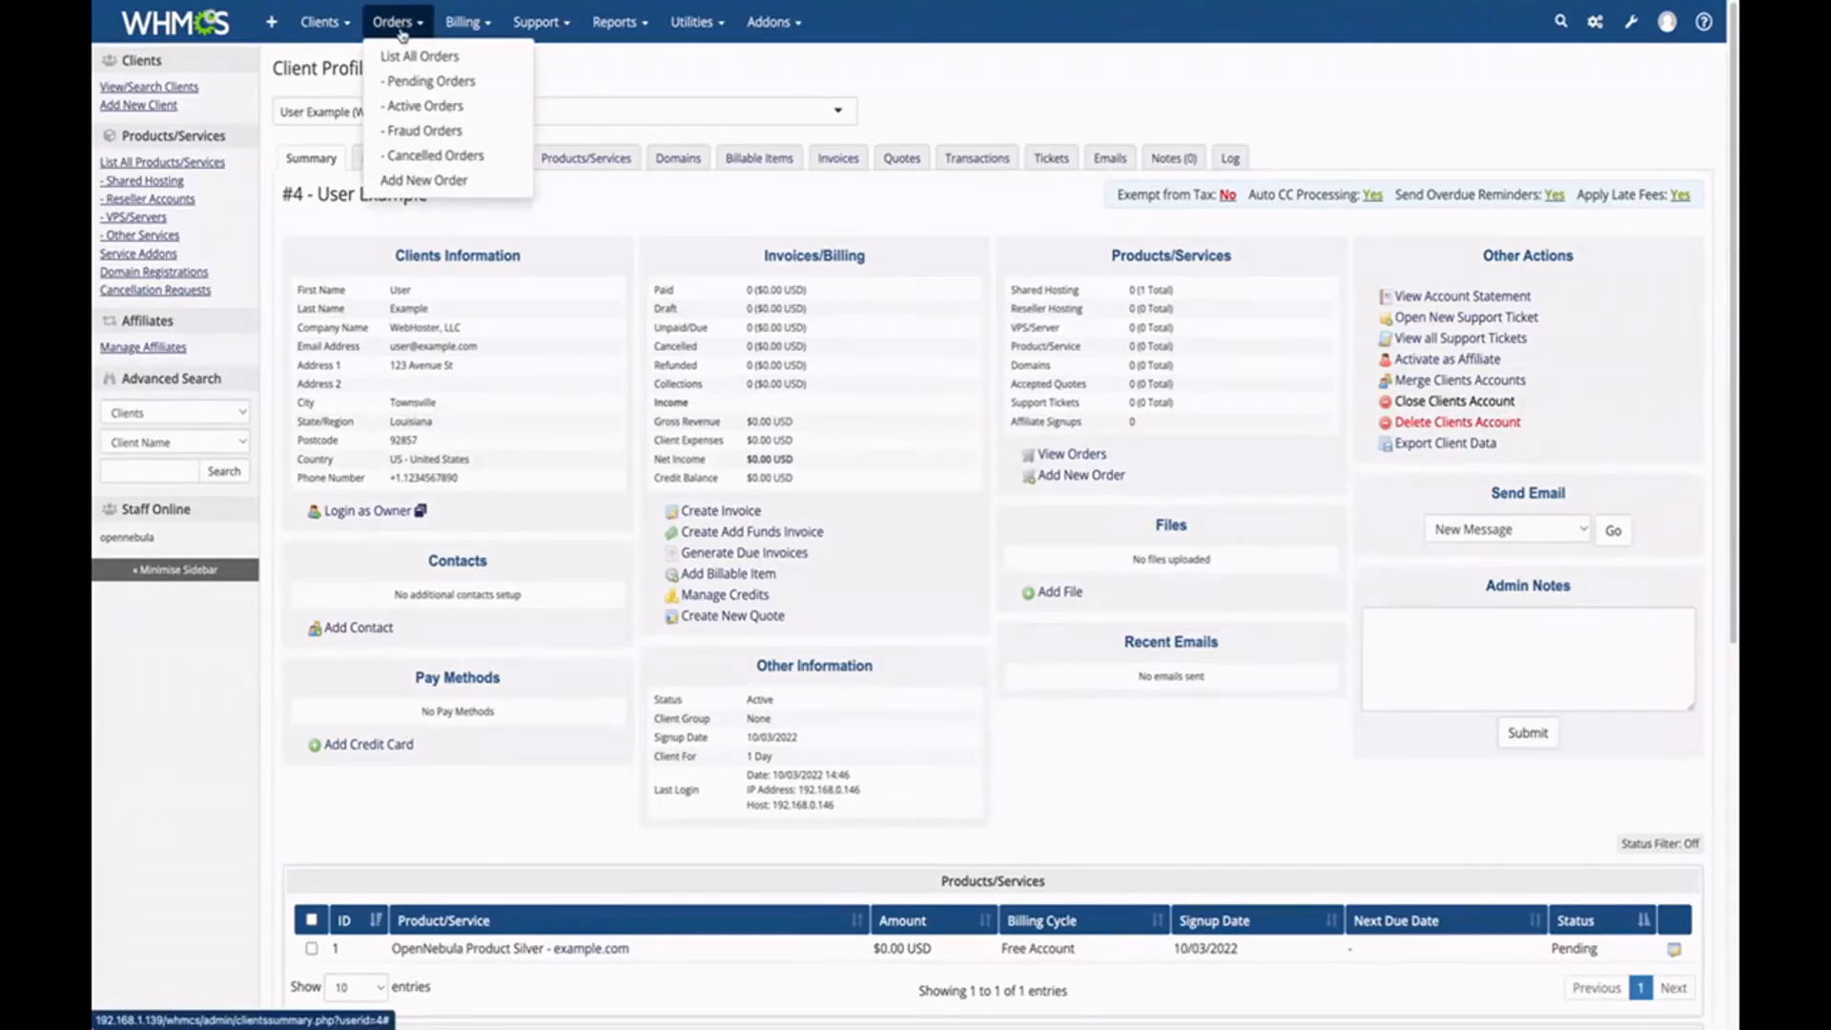
left_click(425, 82)
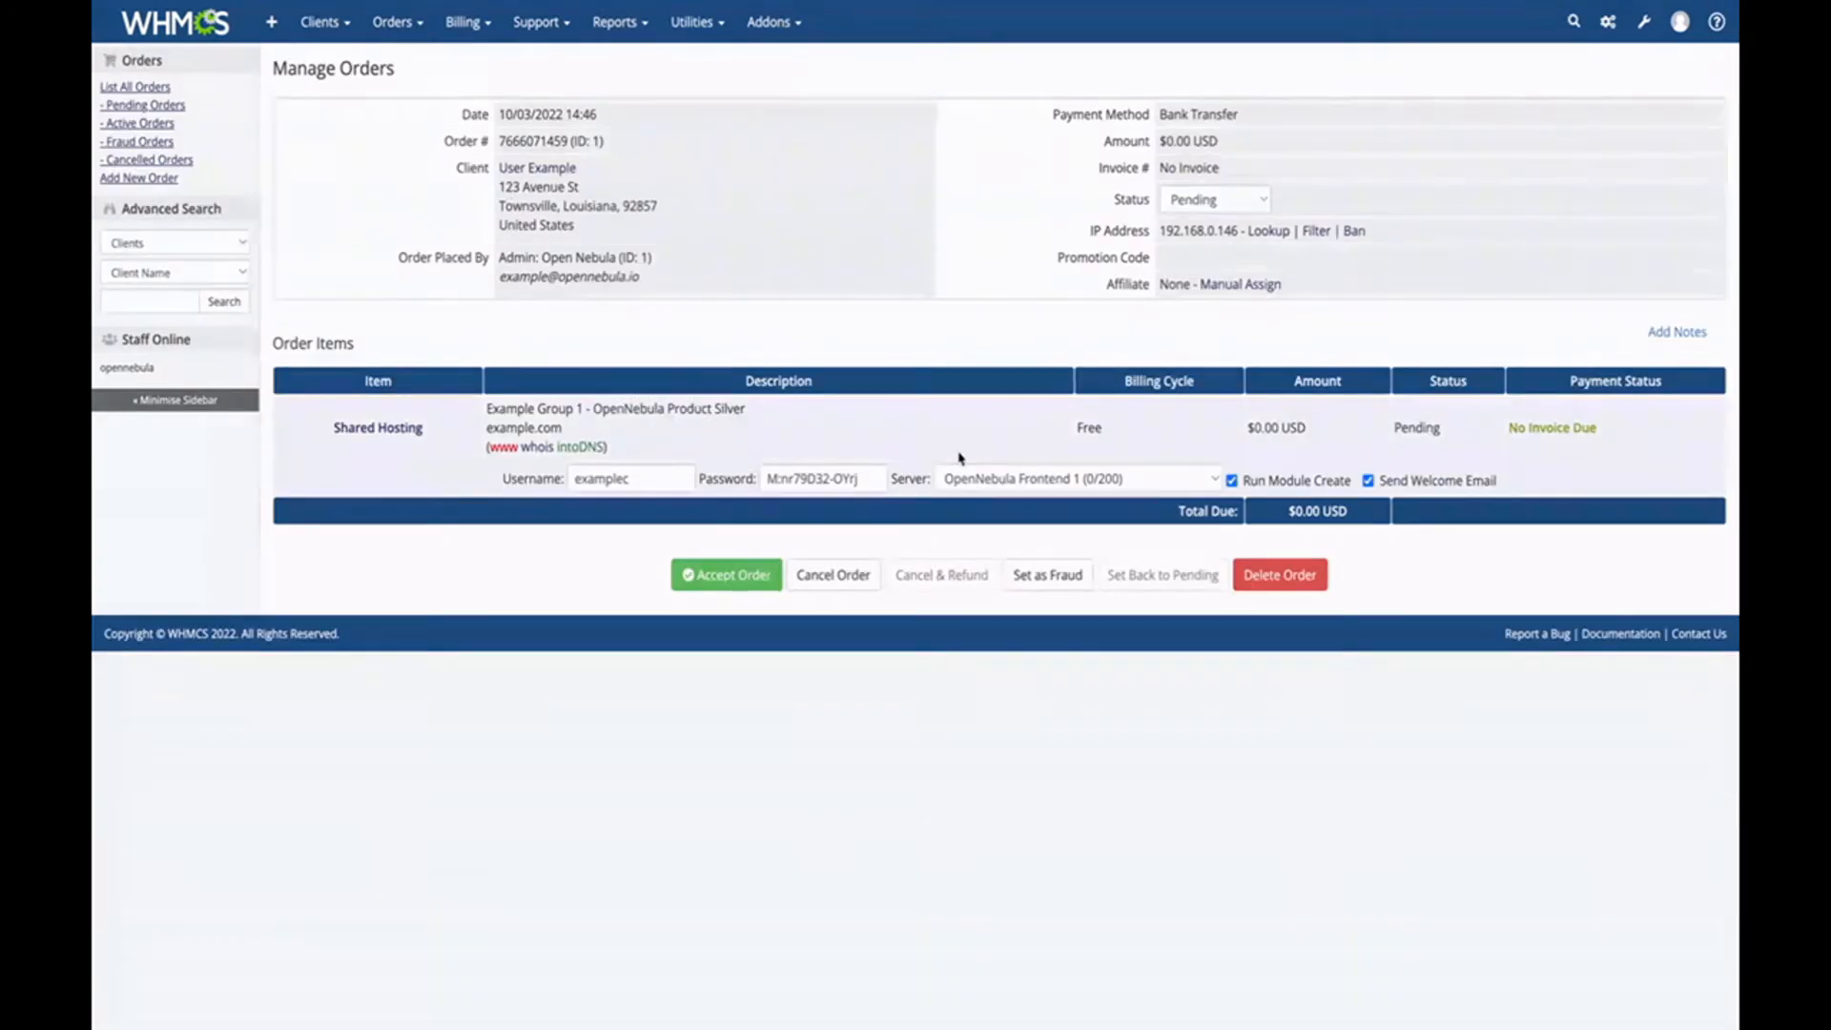
left_click_drag(872, 486, 733, 489)
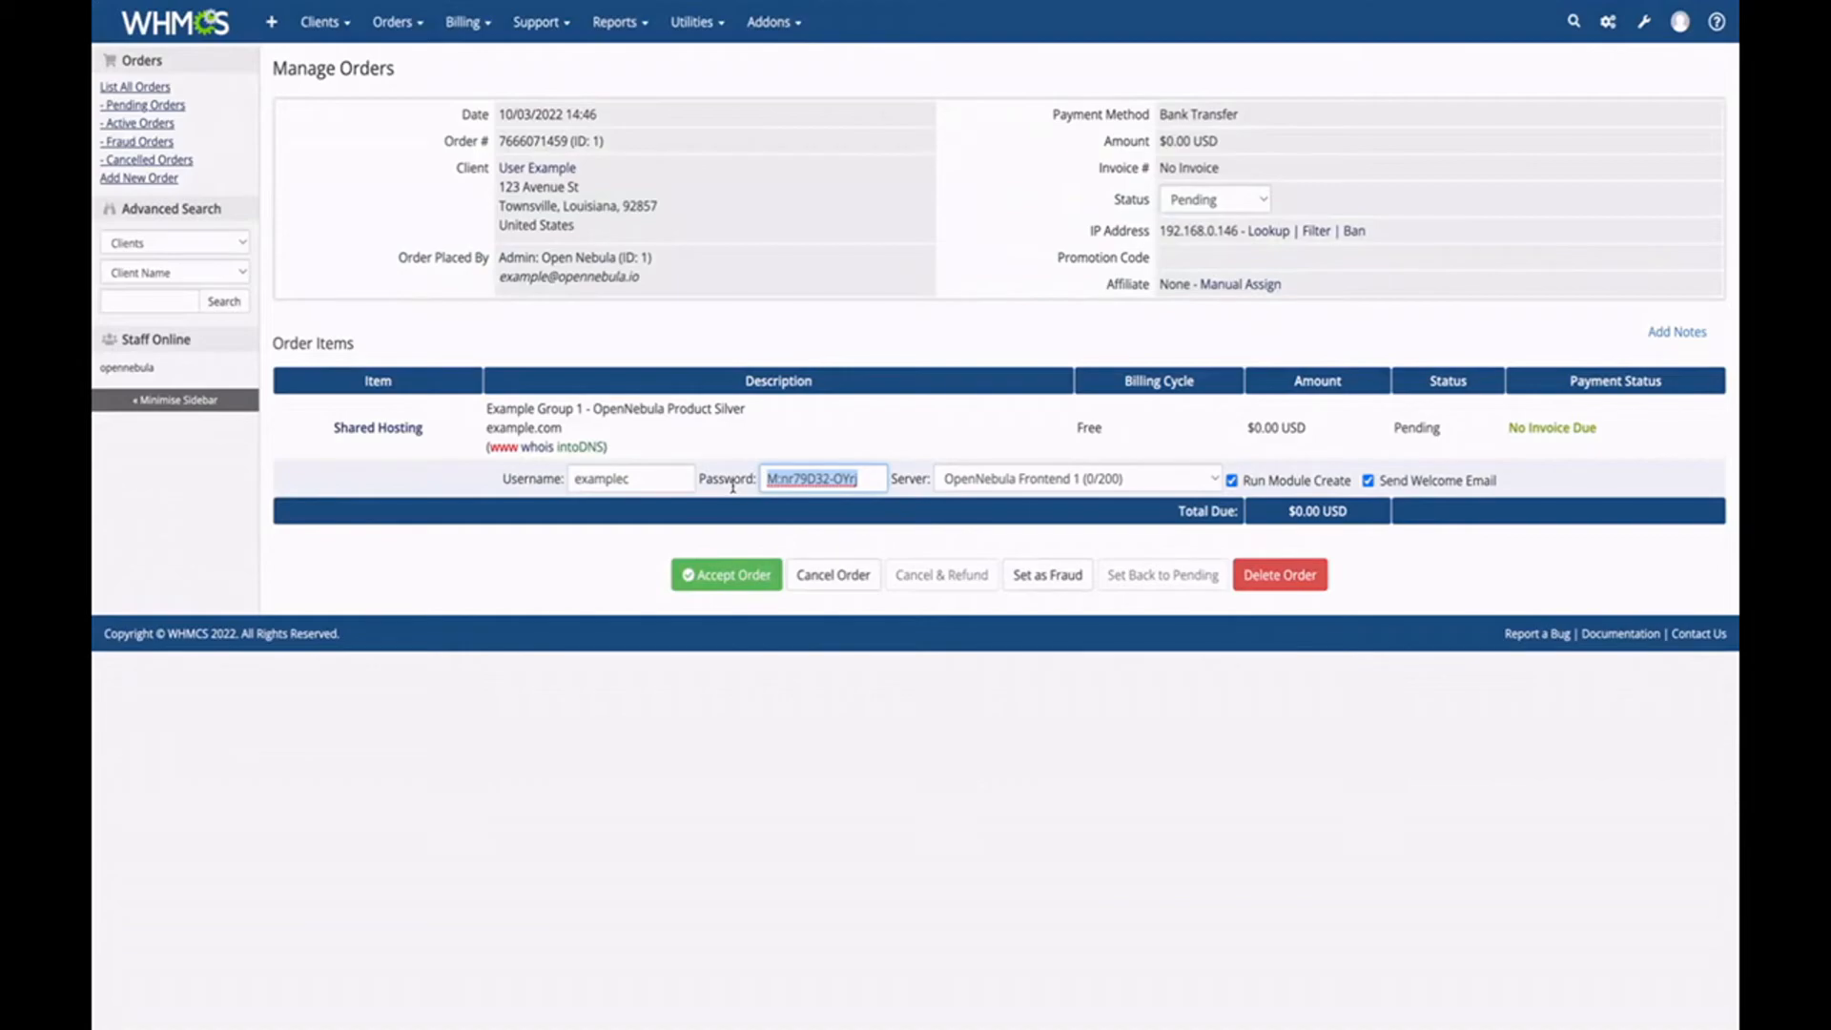
left_click(720, 431)
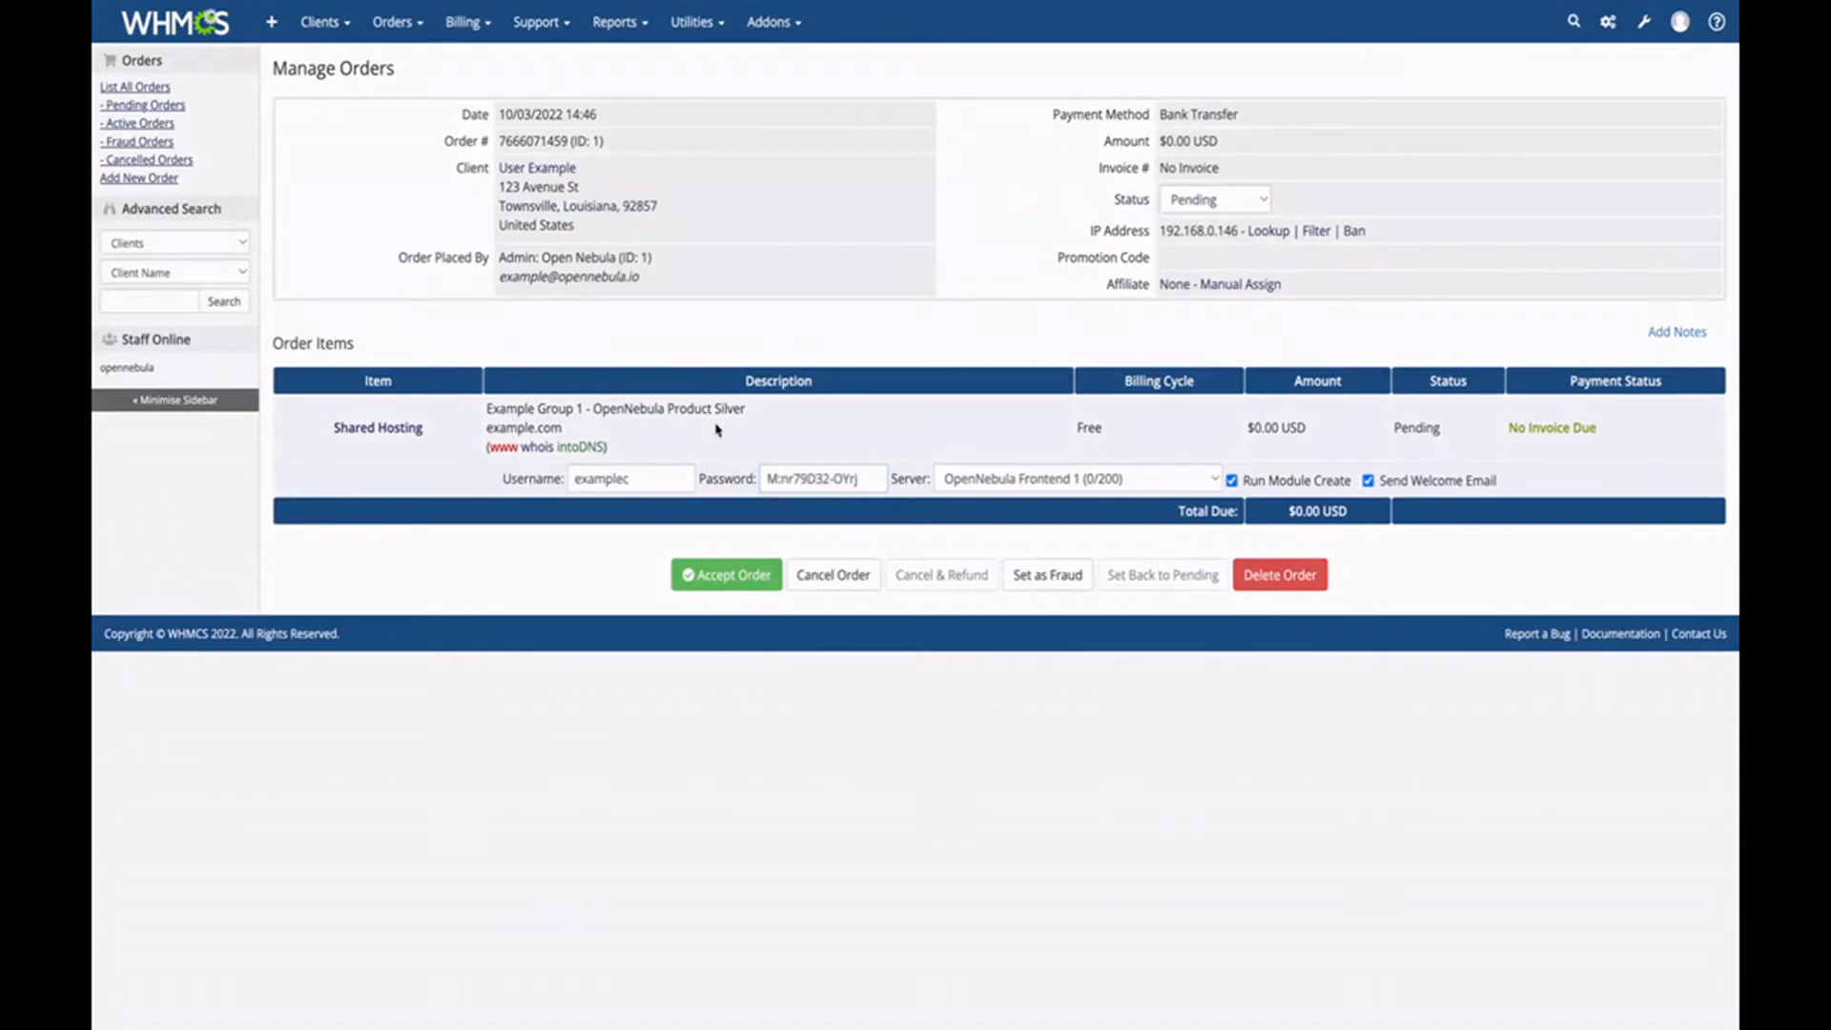
left_click(727, 575)
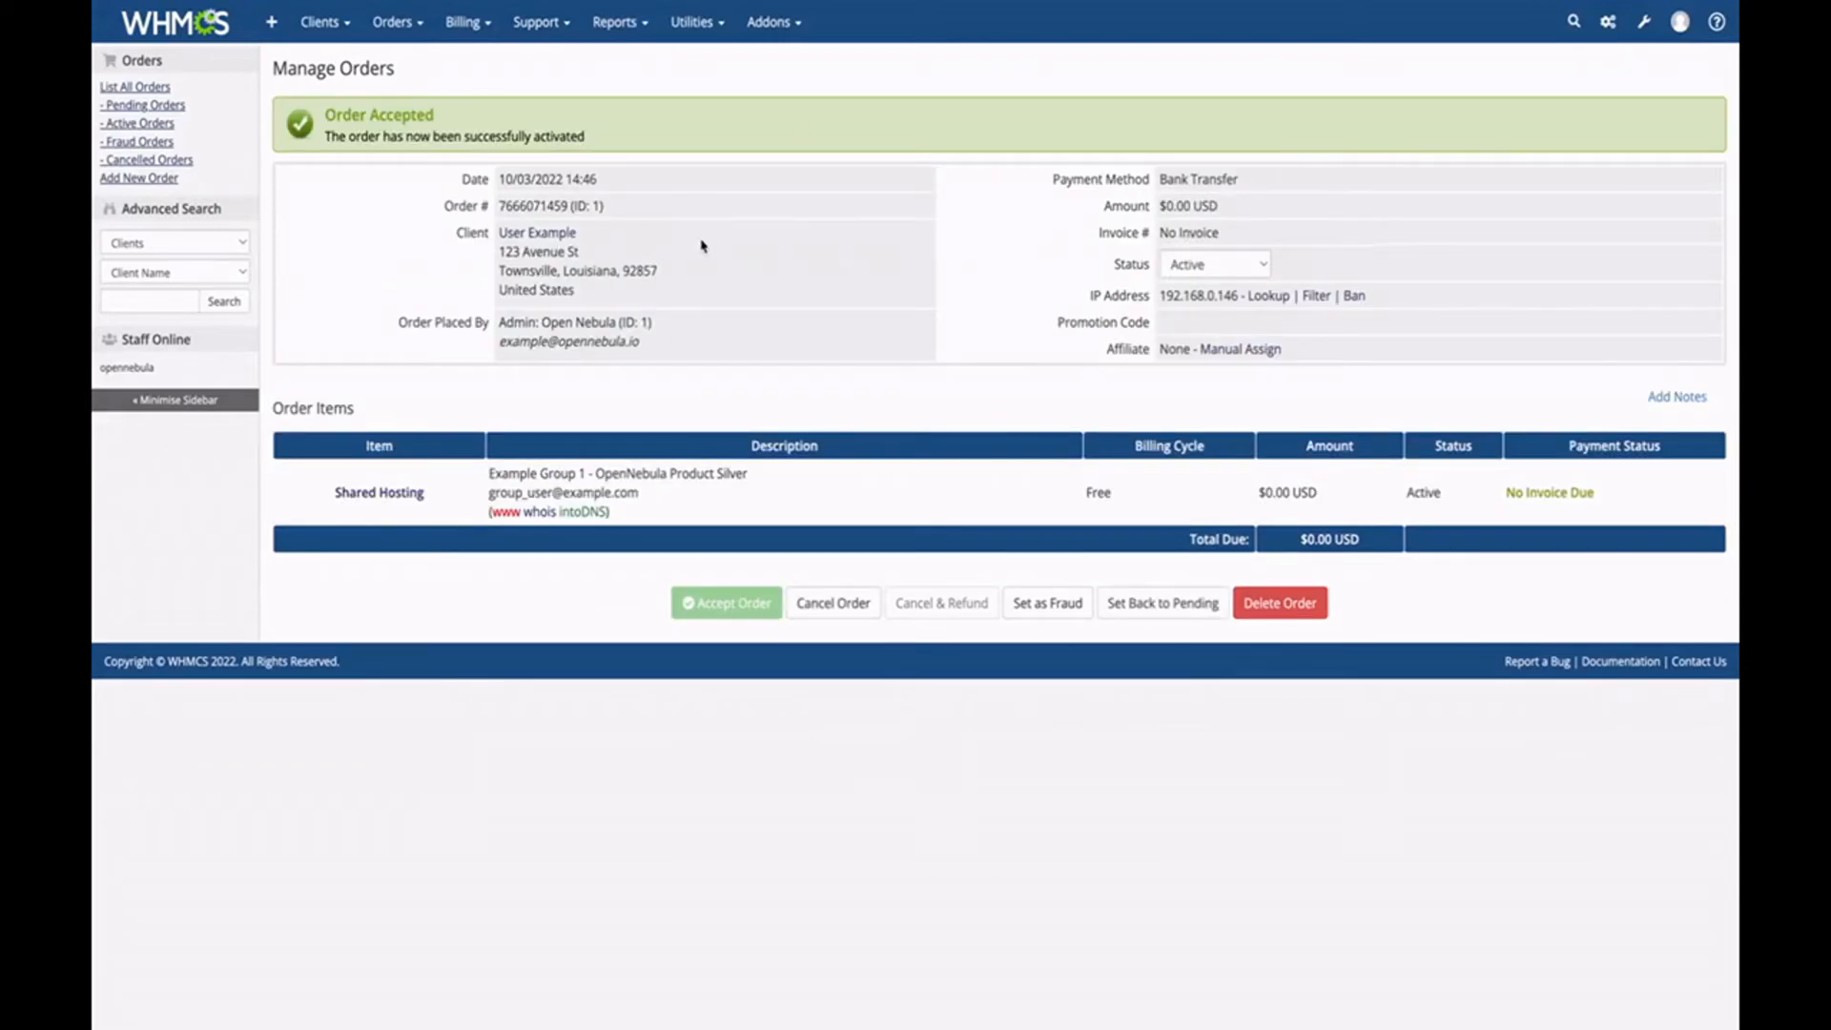
mouse_move(324, 22)
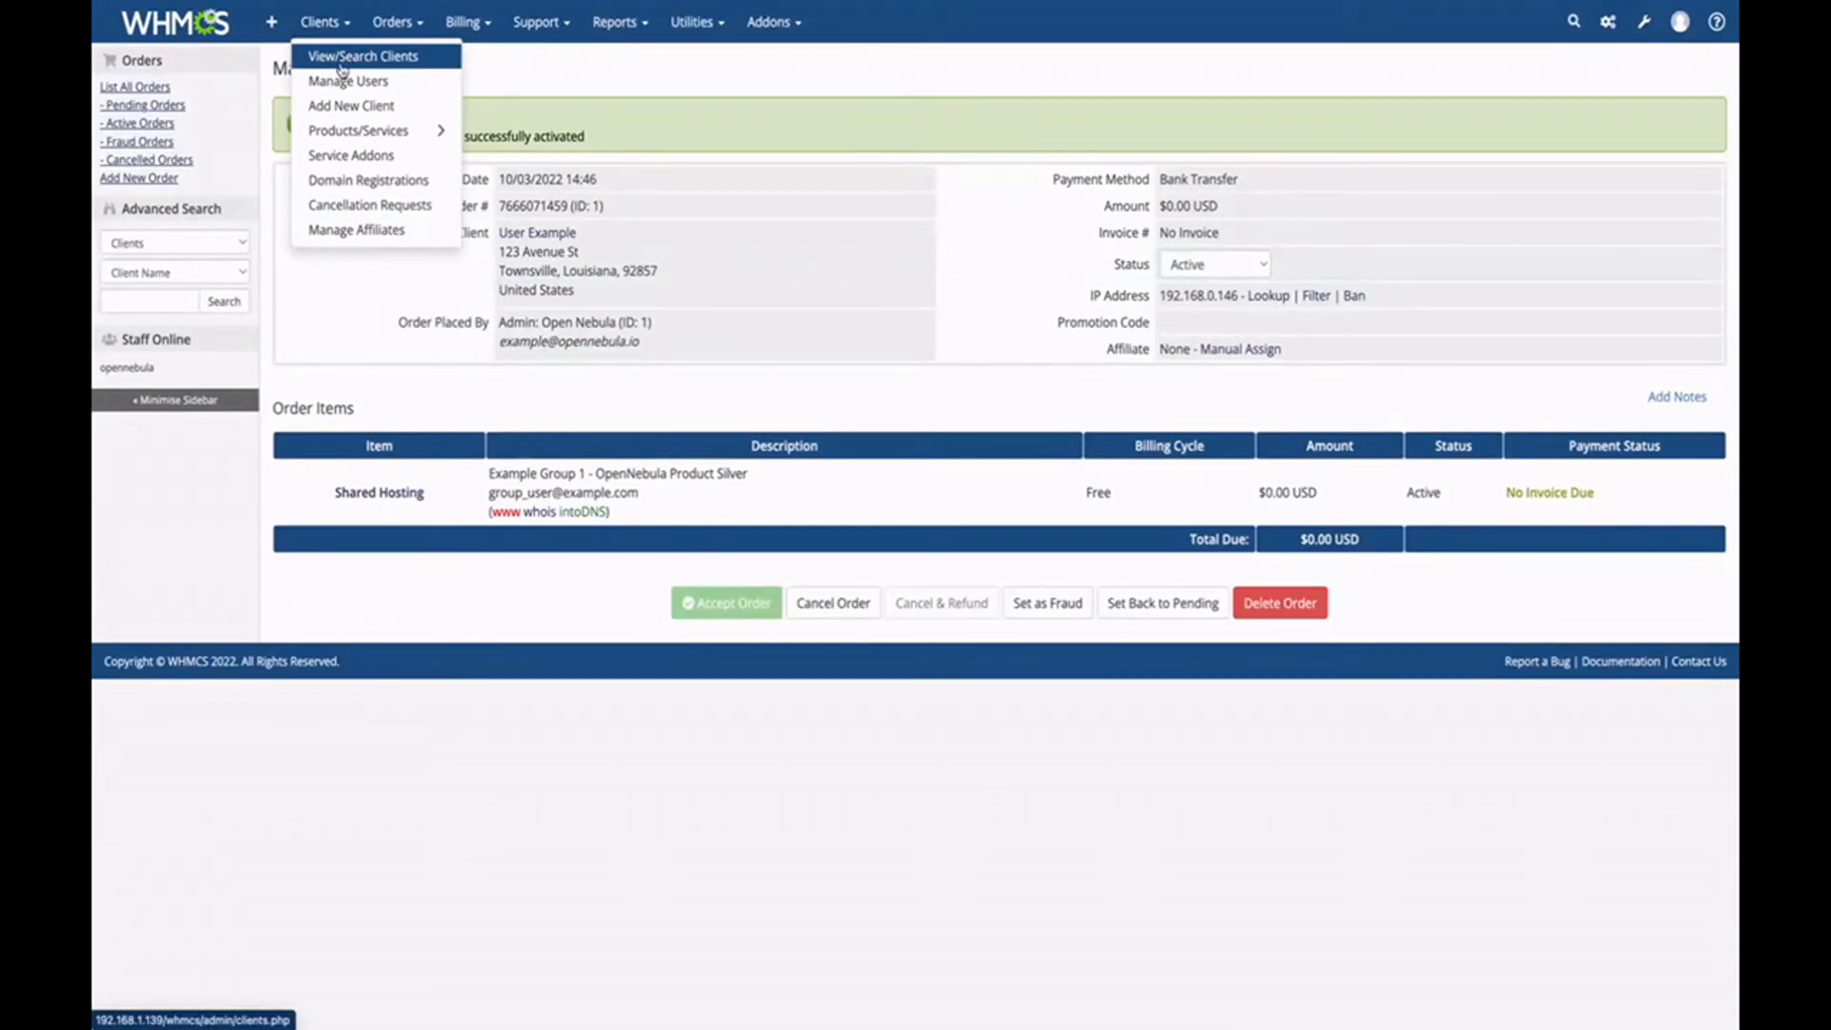
left_click(341, 59)
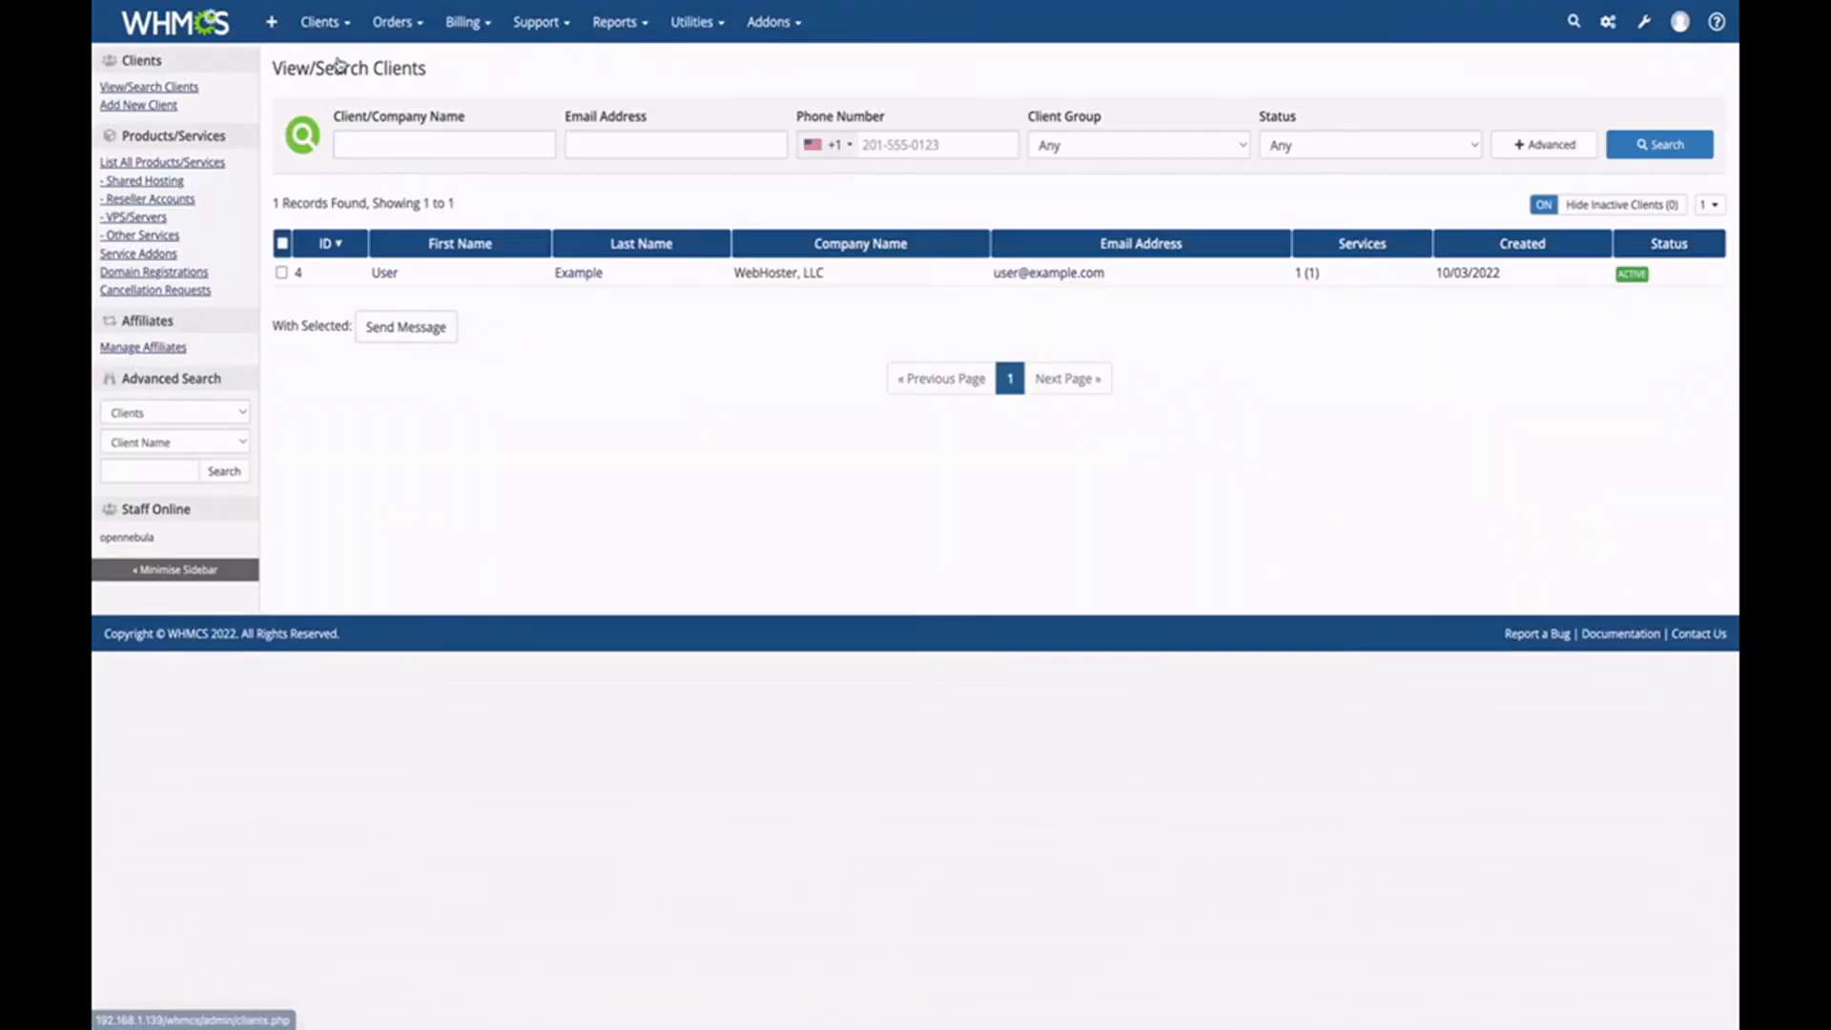
Open the client's active OpenNebula Product Silver service, note its username, and log in to OpenNebula.
left_click(302, 282)
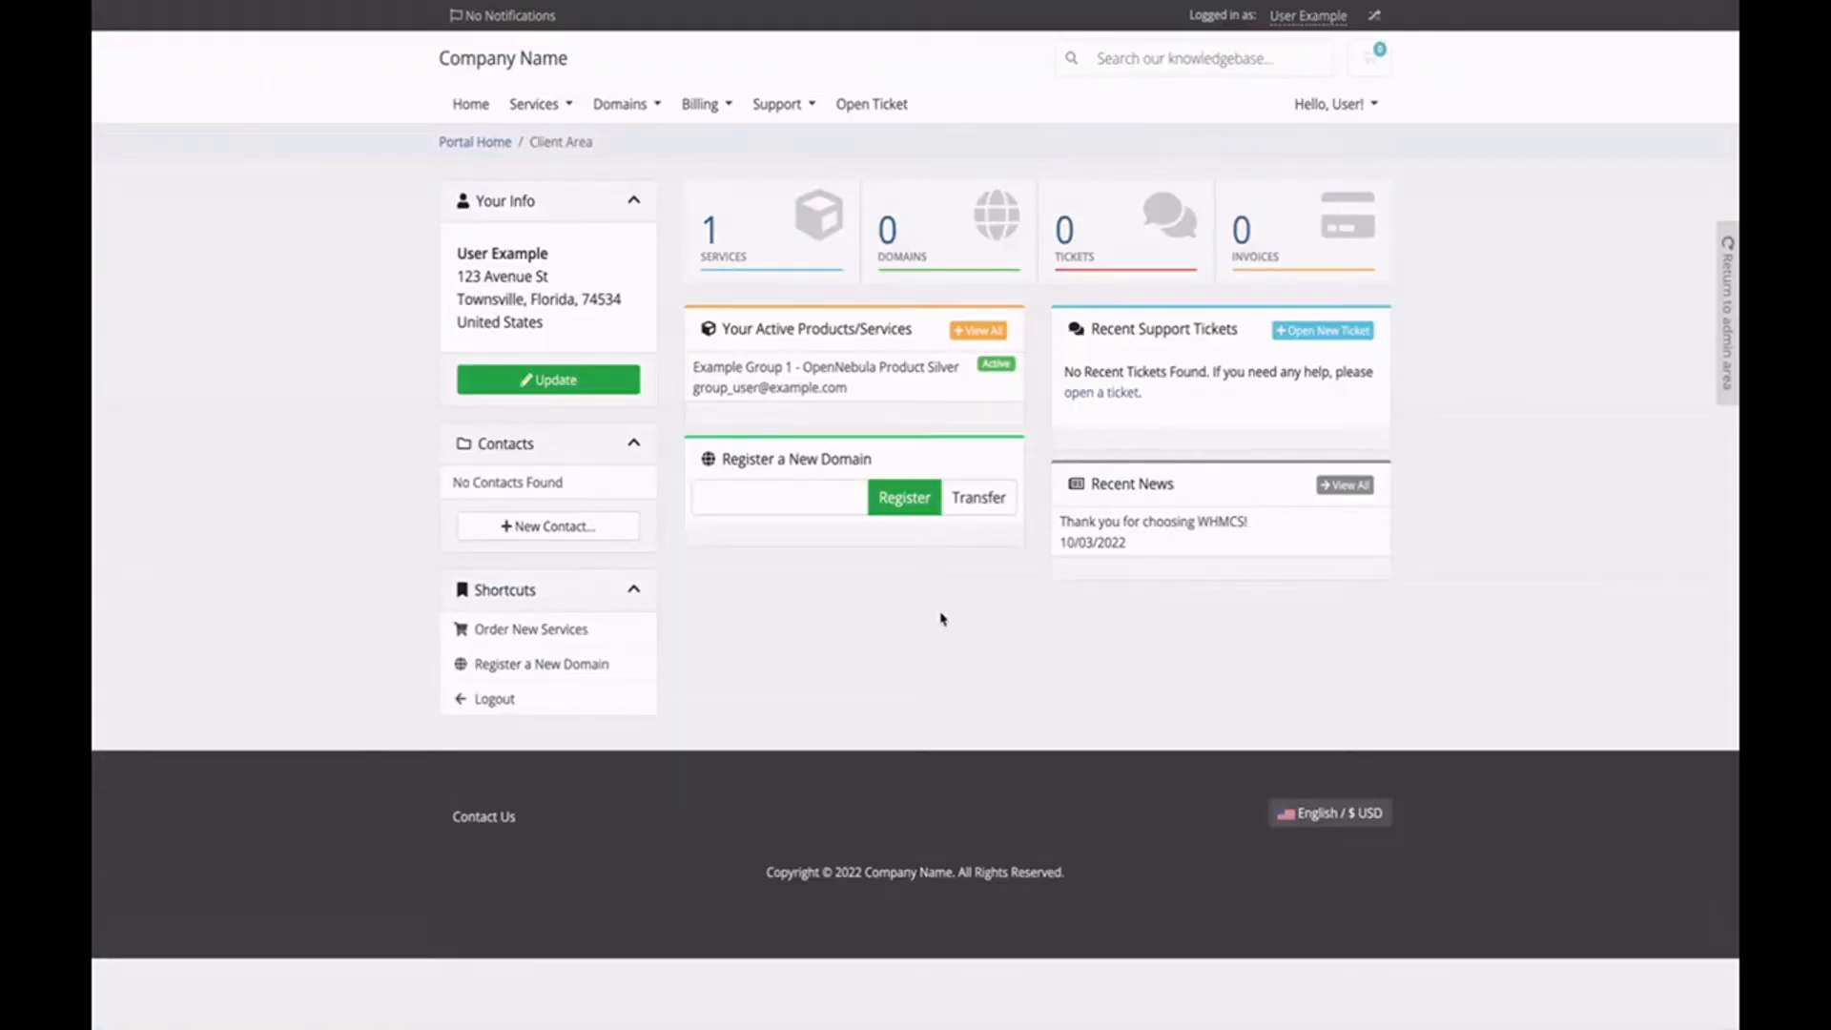
left_click(760, 246)
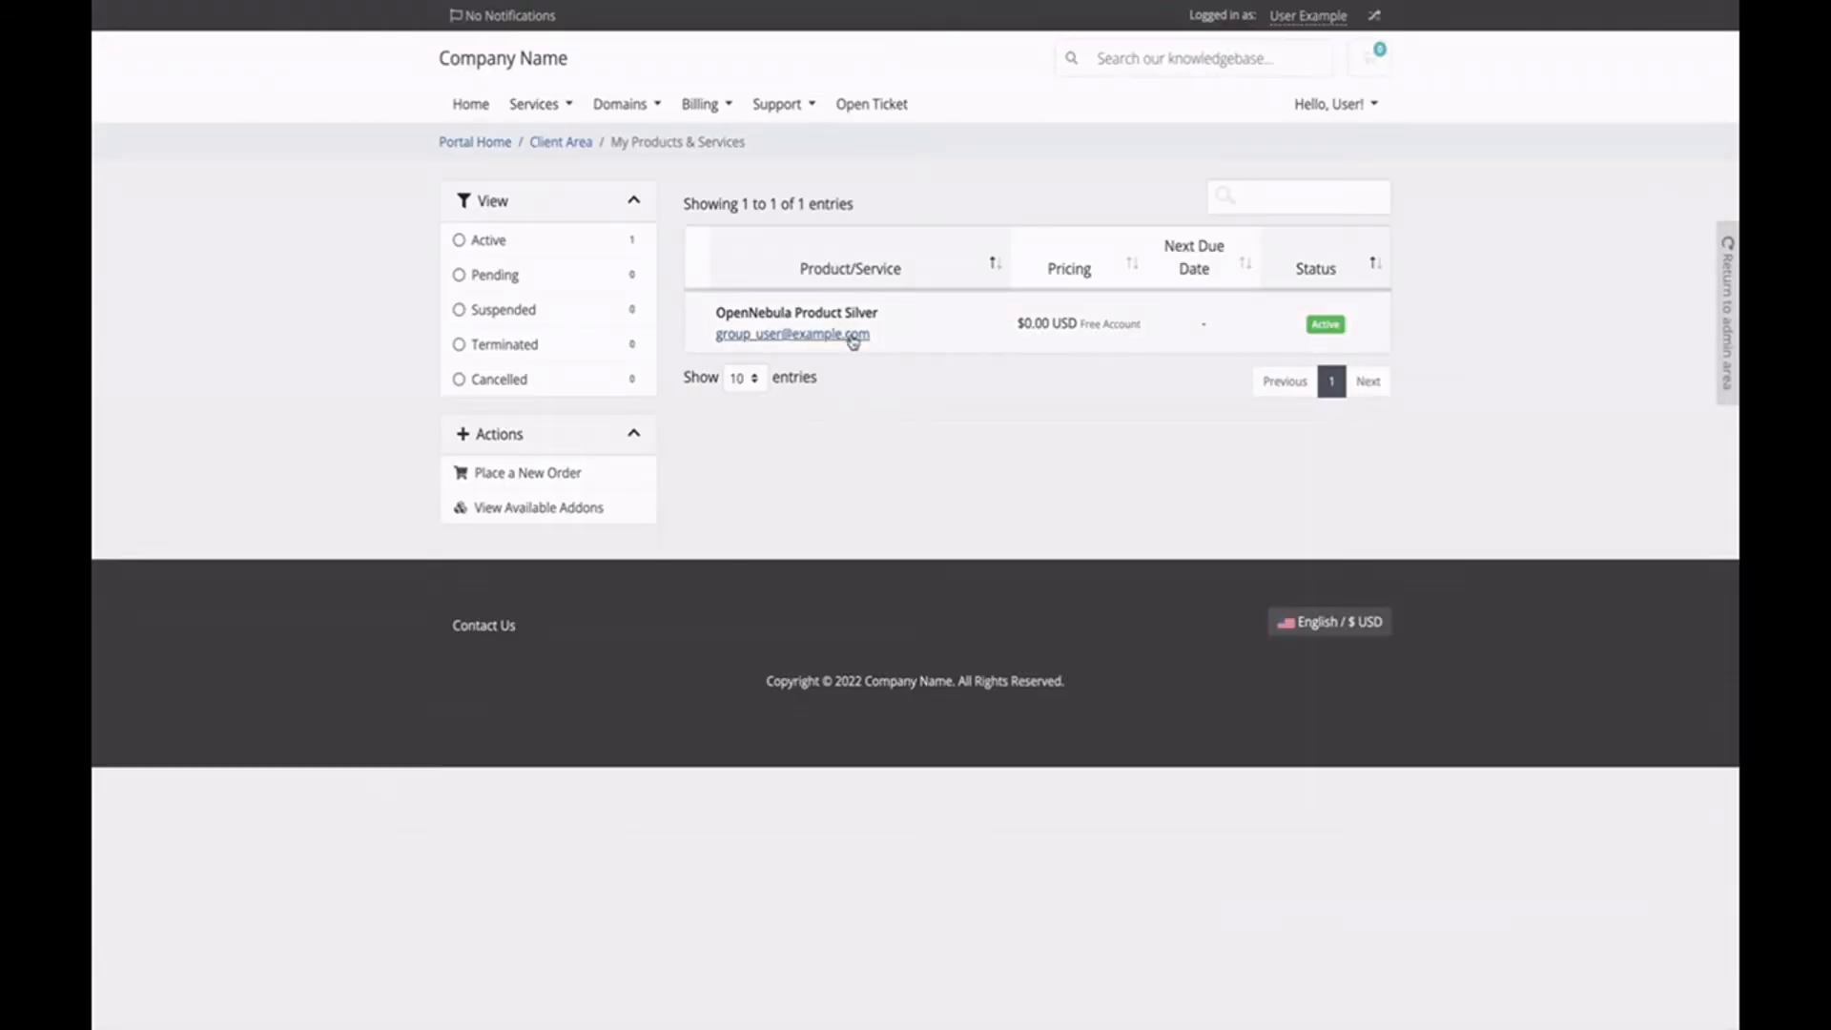
left_click(912, 340)
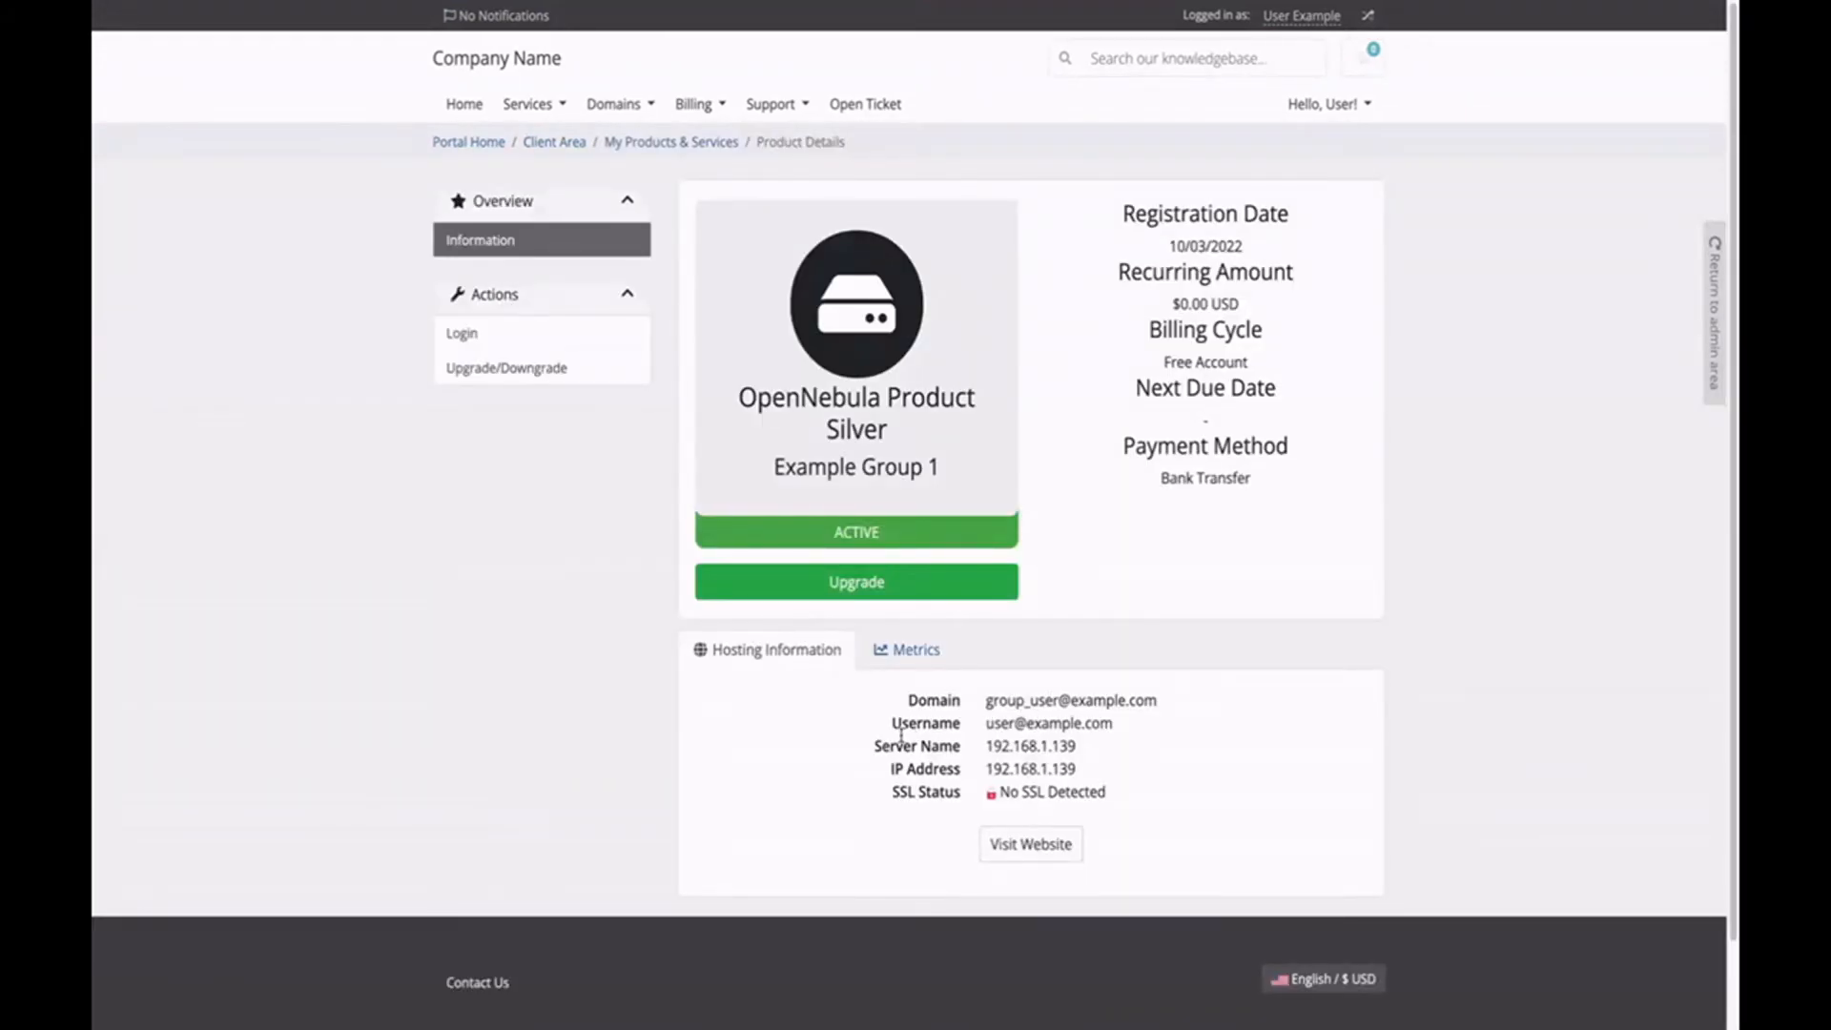
left_click_drag(895, 730, 1108, 731)
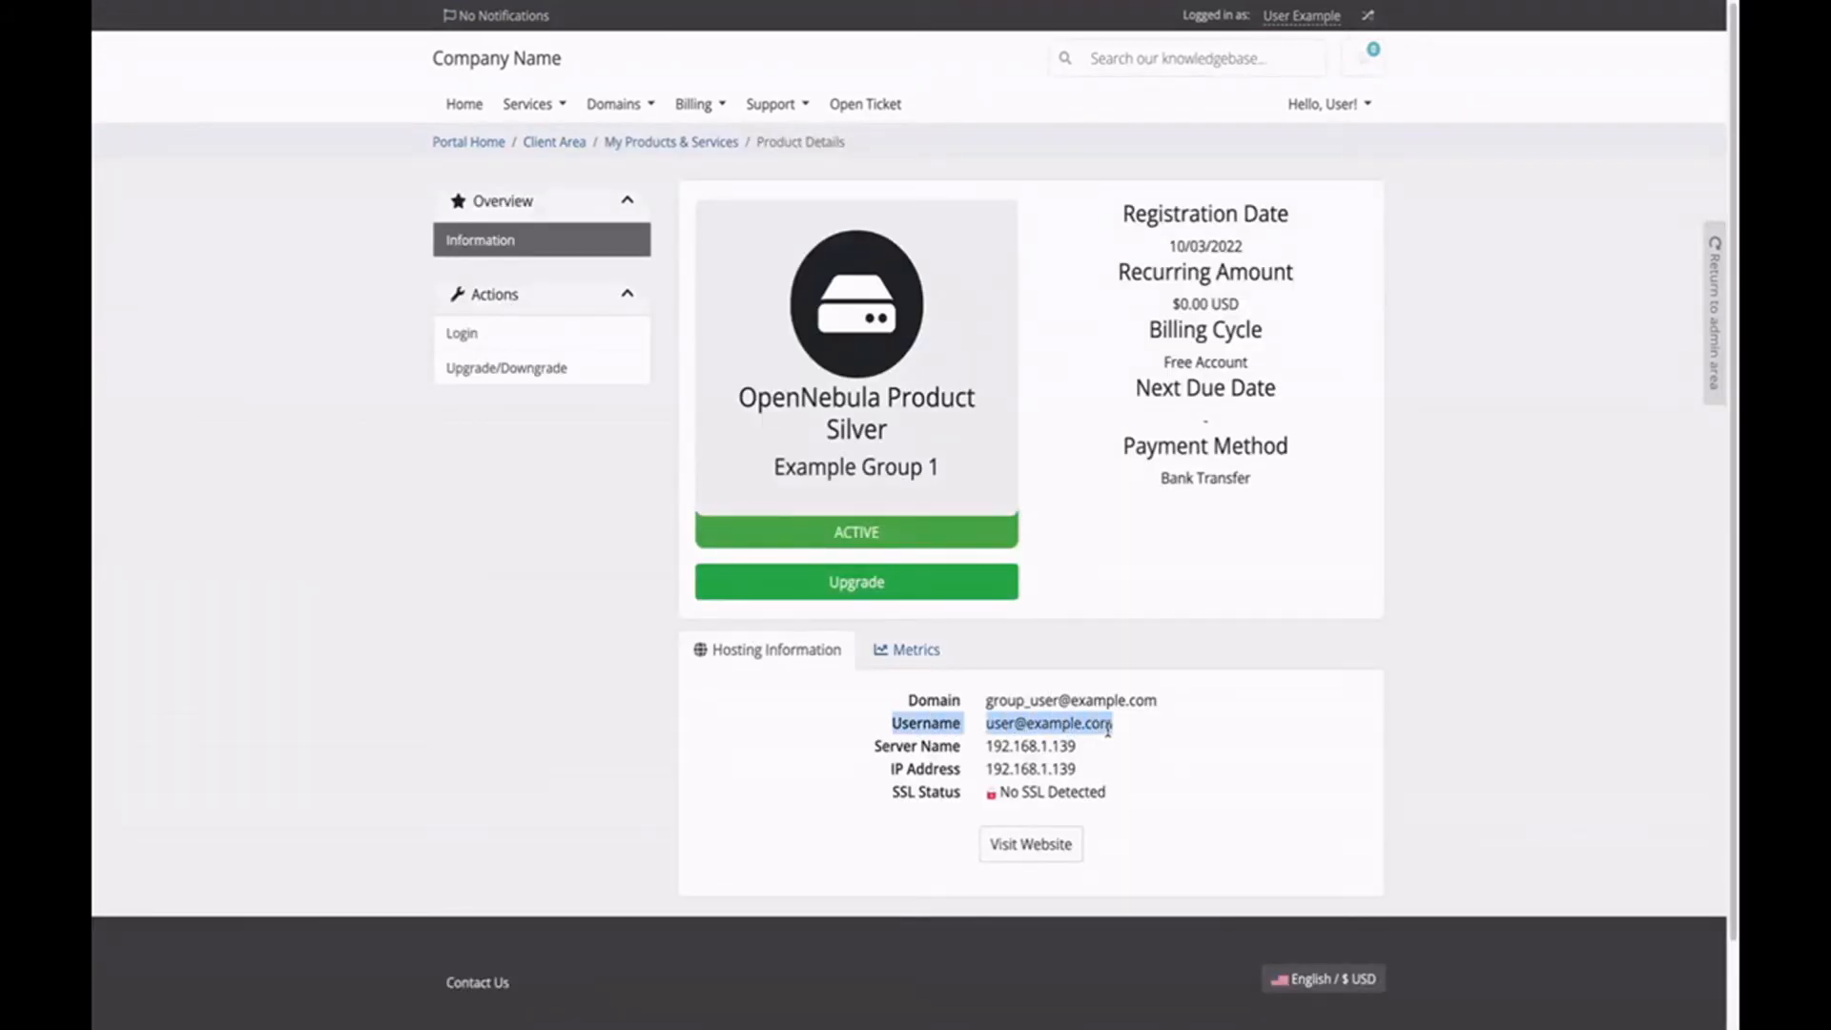
left_click(1109, 723)
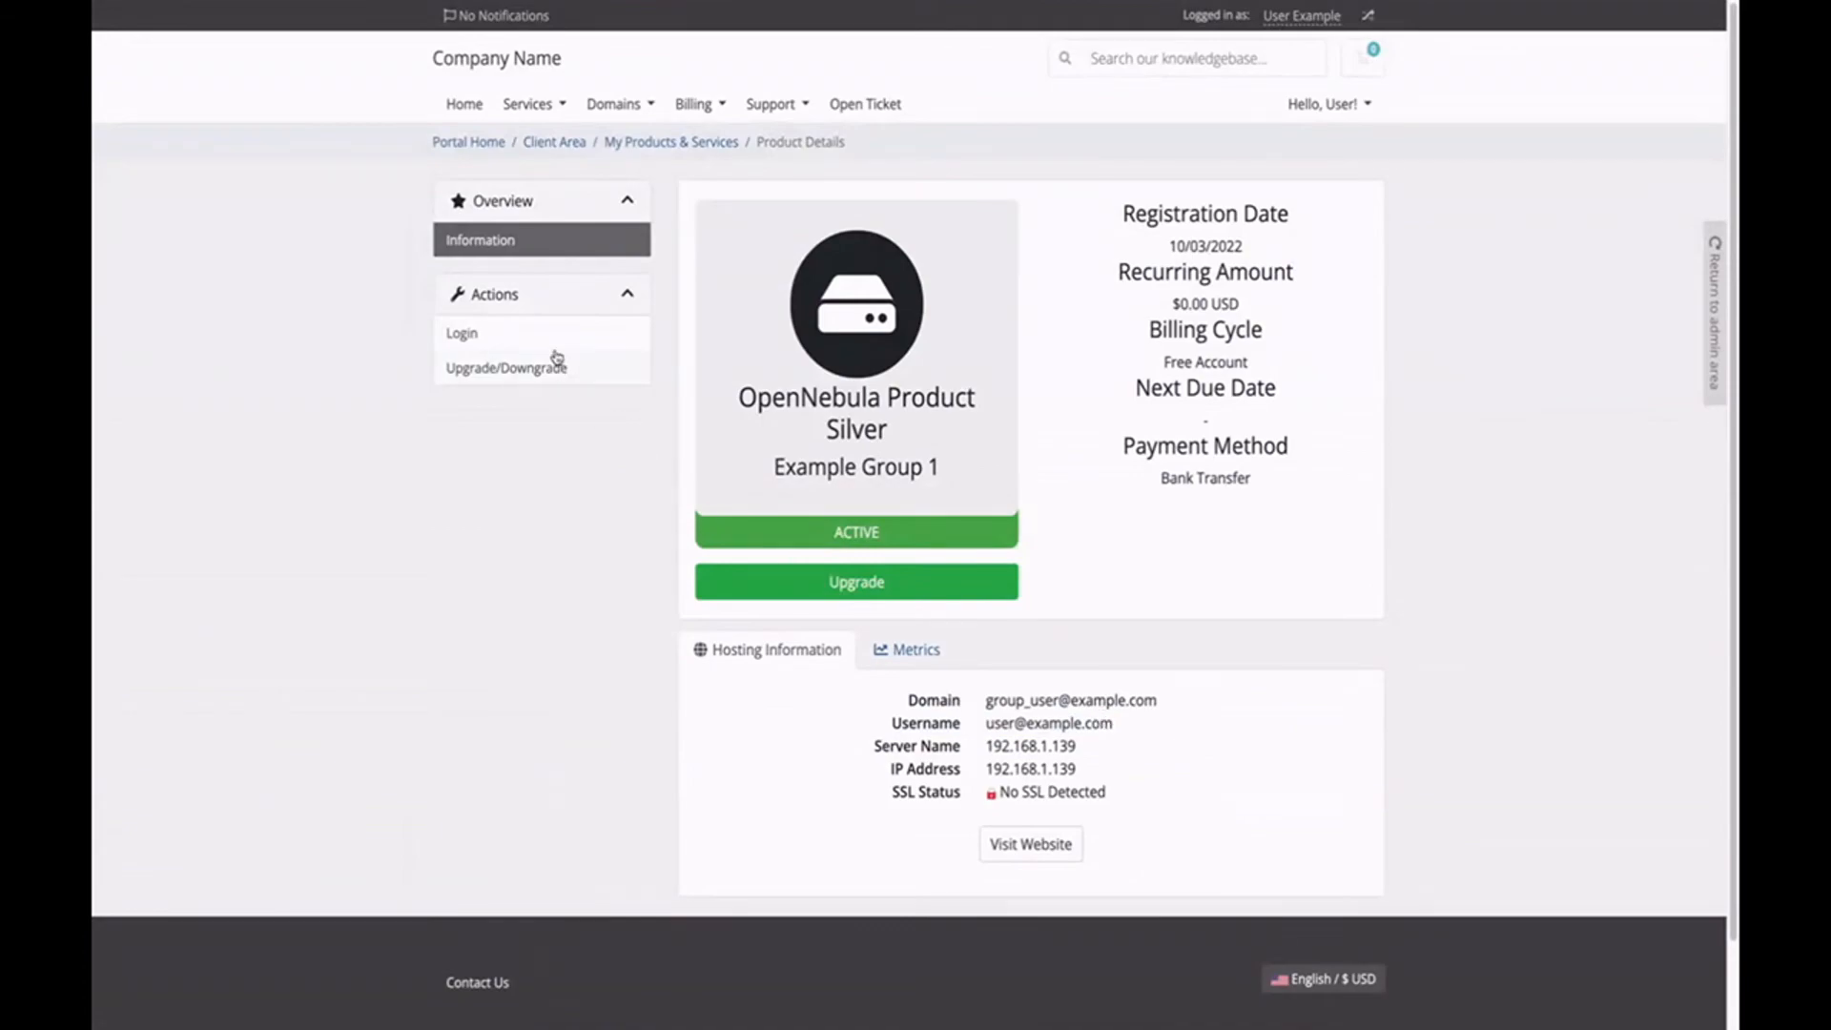
left_click(552, 347)
Sign in to Sunstone with the service's e-mail username and pasted password.
type("user@example.com")
key("Tab")
key("ctrl+v")
key("Return")
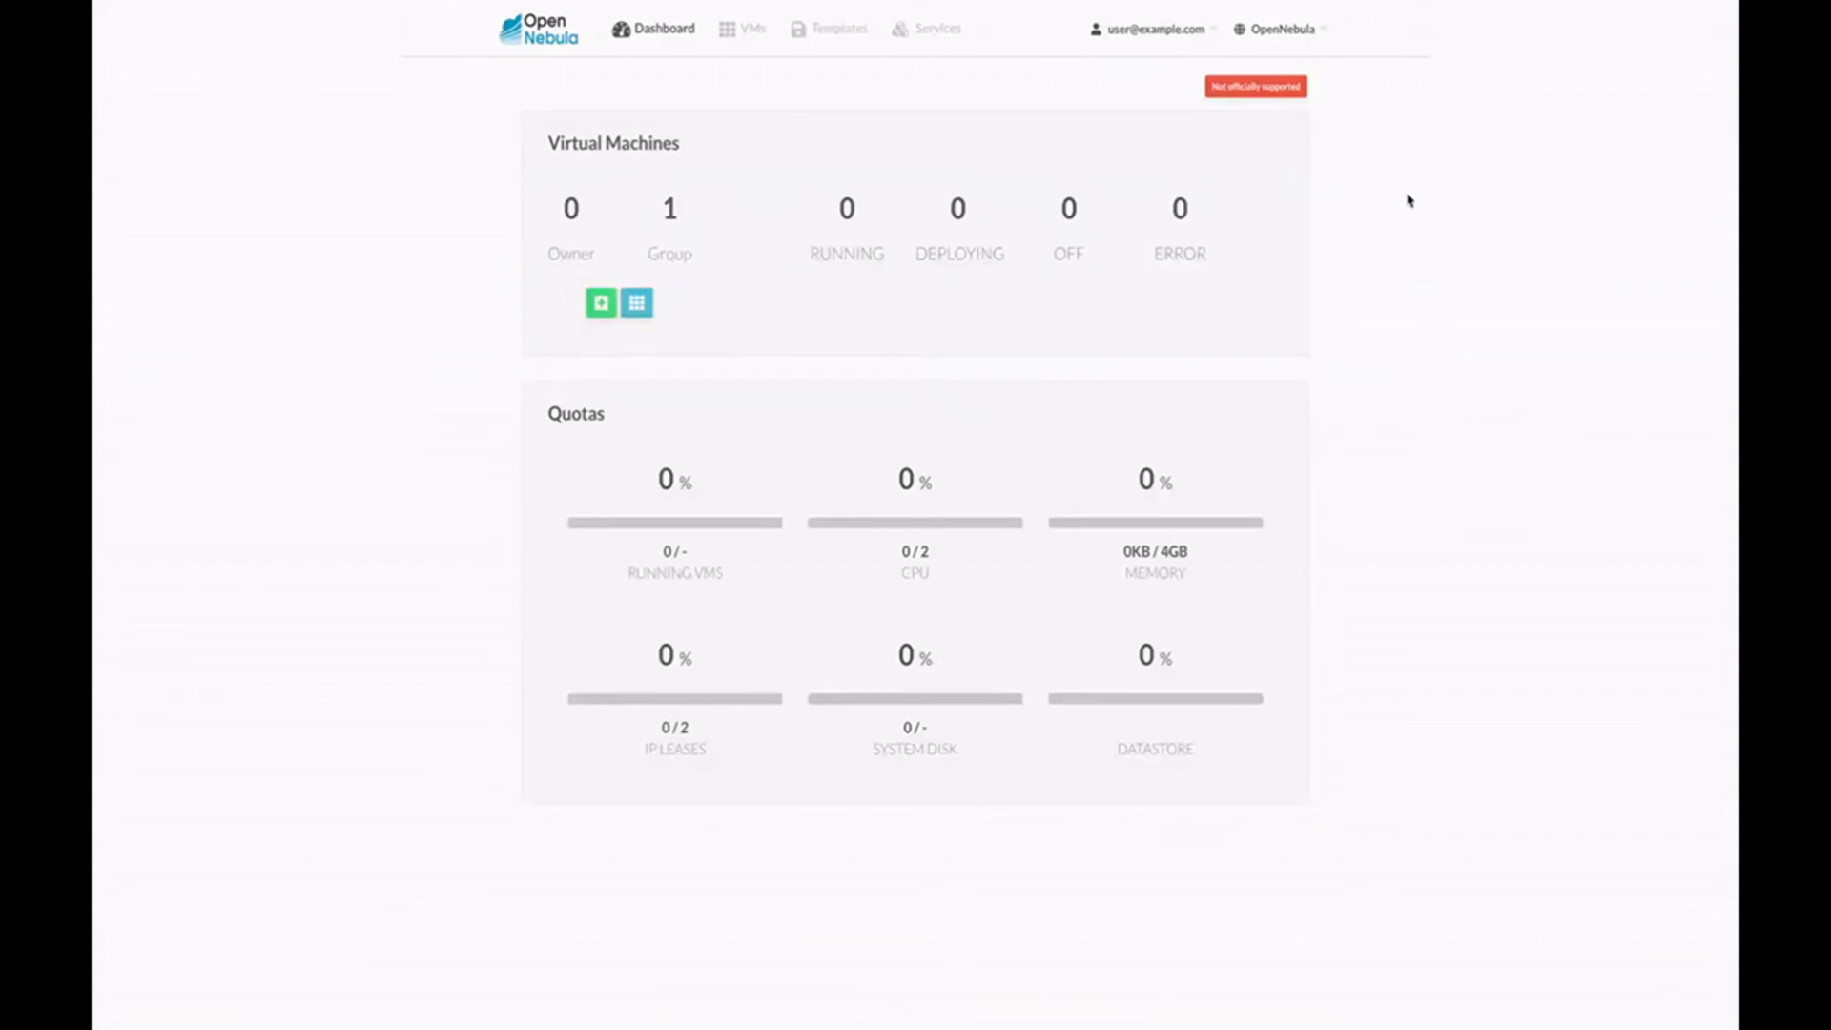
Sign out and enter the oneadmin username and the administrator password.
mouse_move(1183, 29)
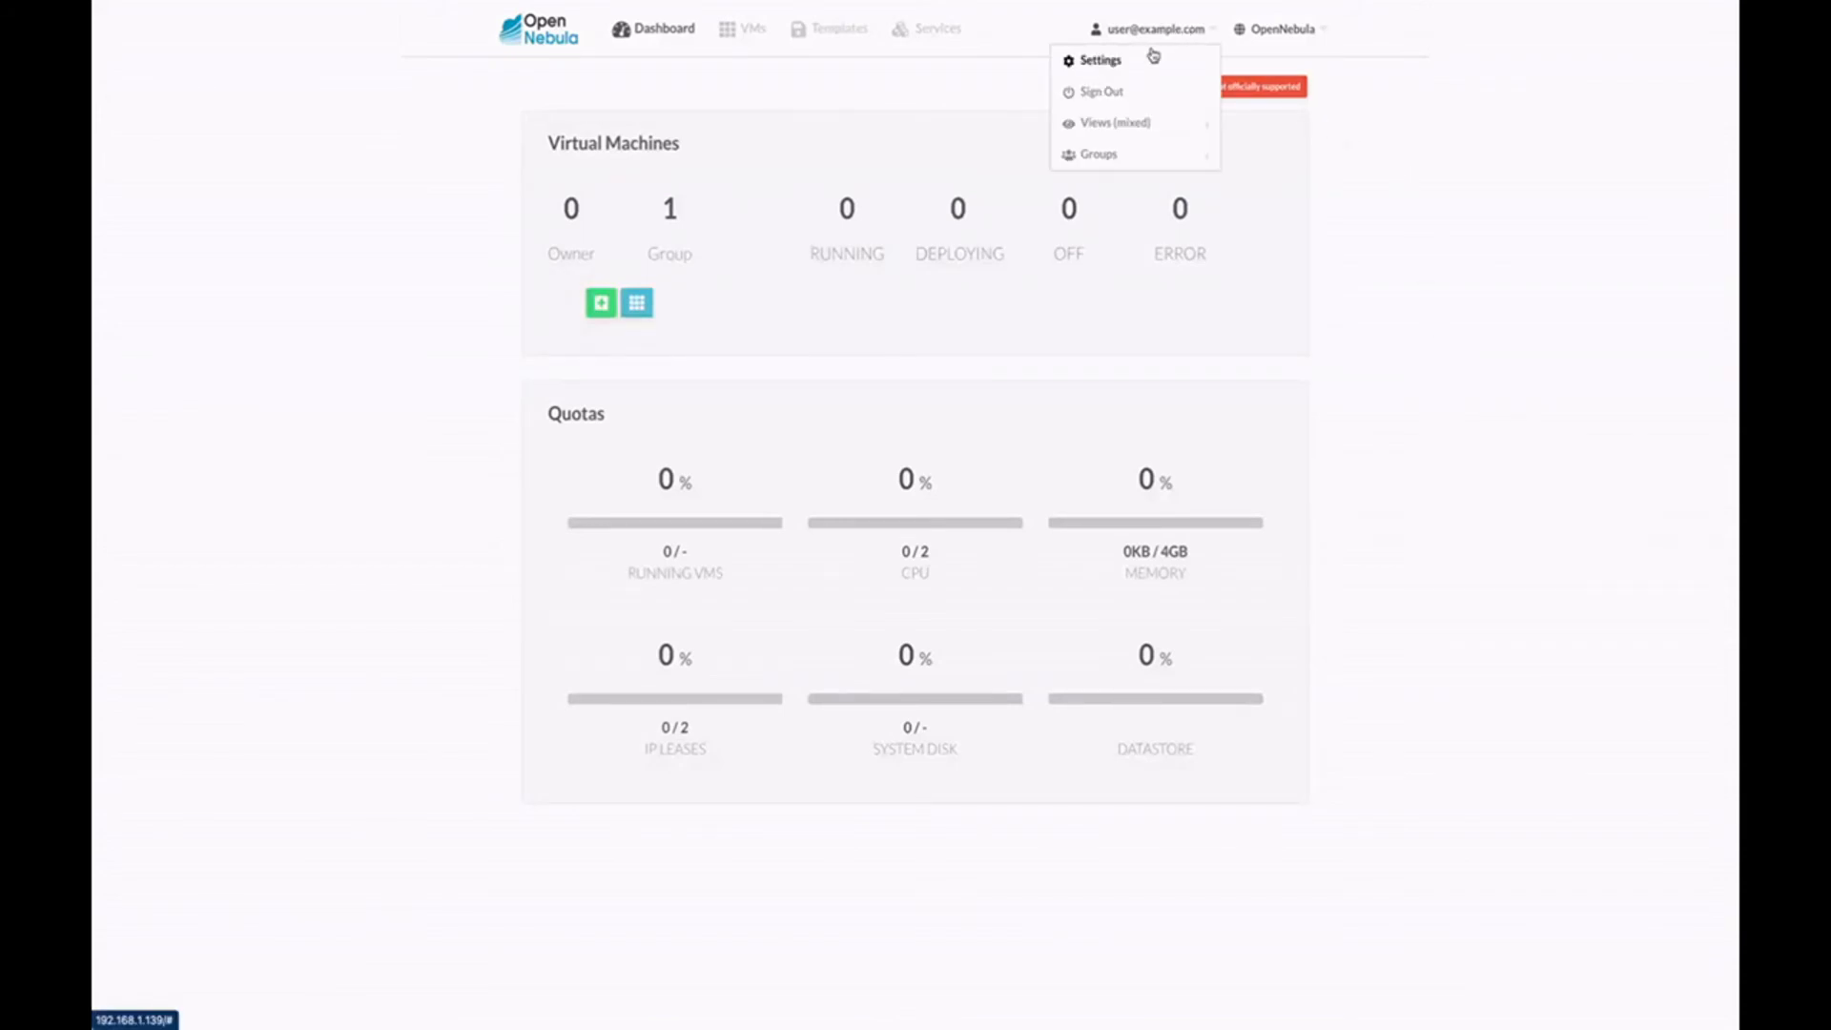
left_click(1122, 91)
left_click(875, 493)
type("oneadmin")
key("Tab")
type("opennebula")
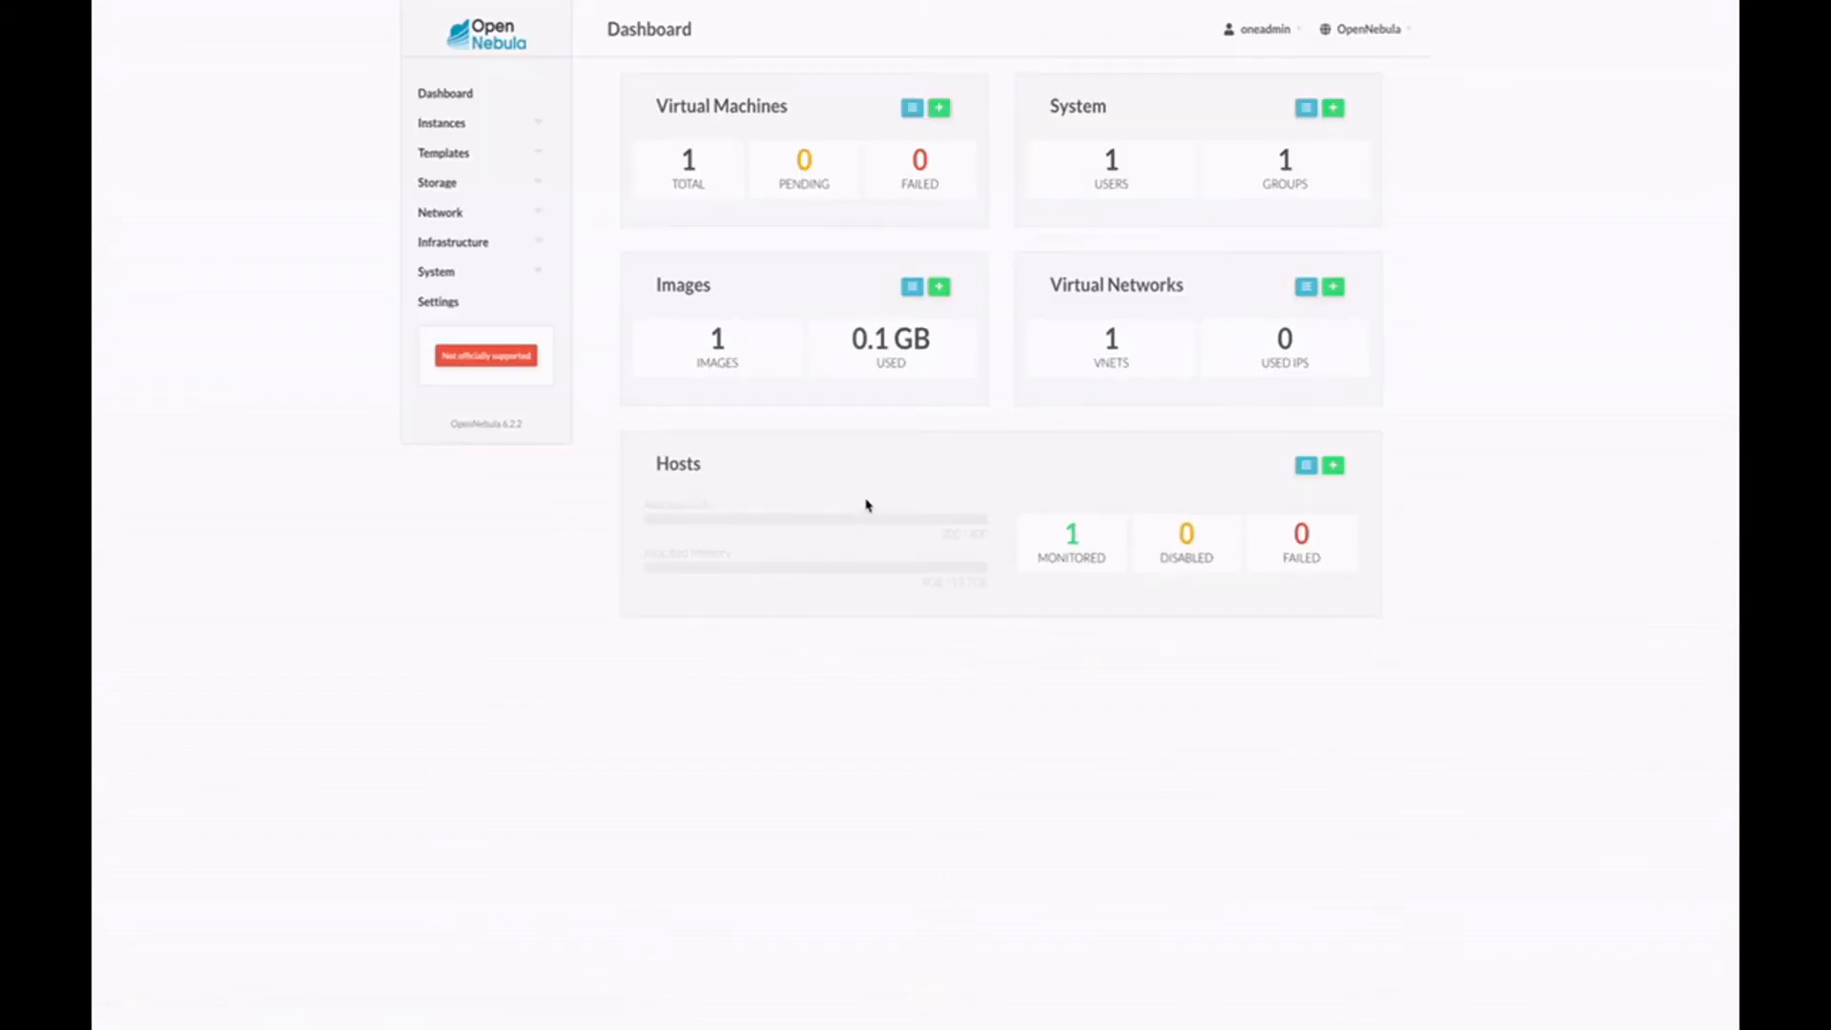
Open the newly provisioned user under System > Users and view its Quotas tab.
left_click(434, 277)
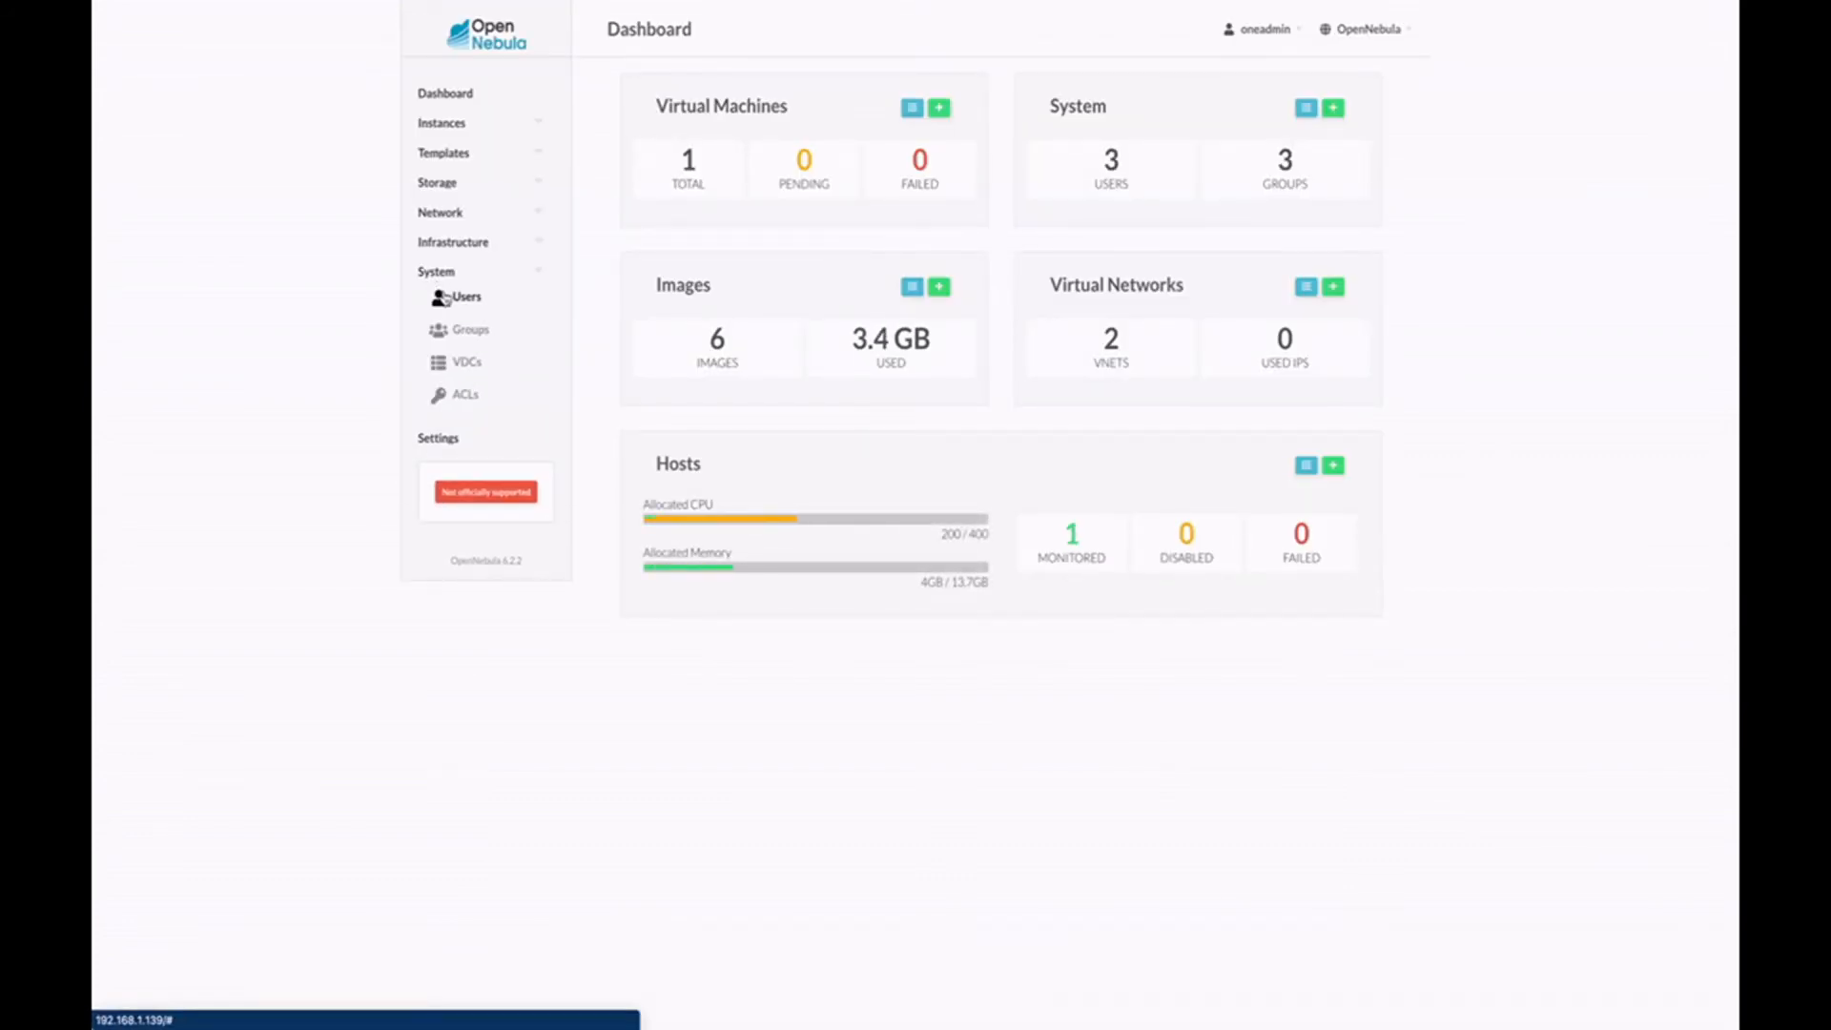
left_click(462, 297)
left_click(749, 205)
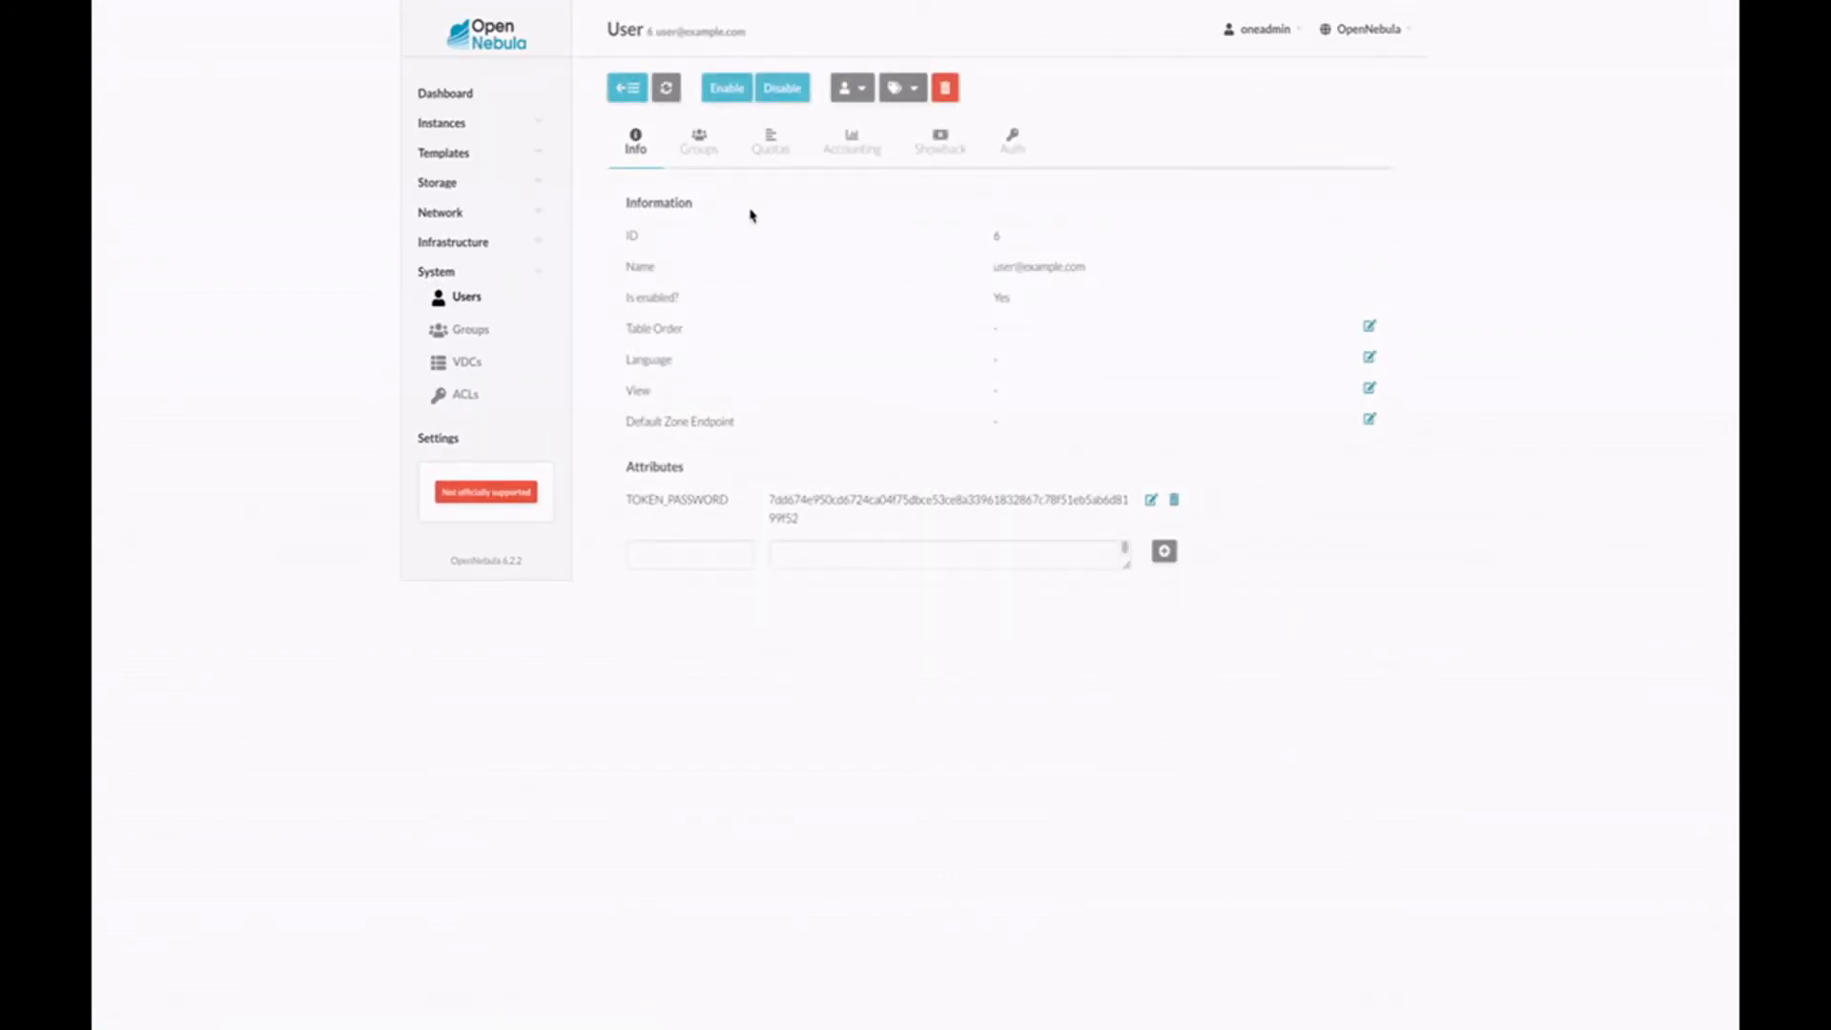
left_click(781, 155)
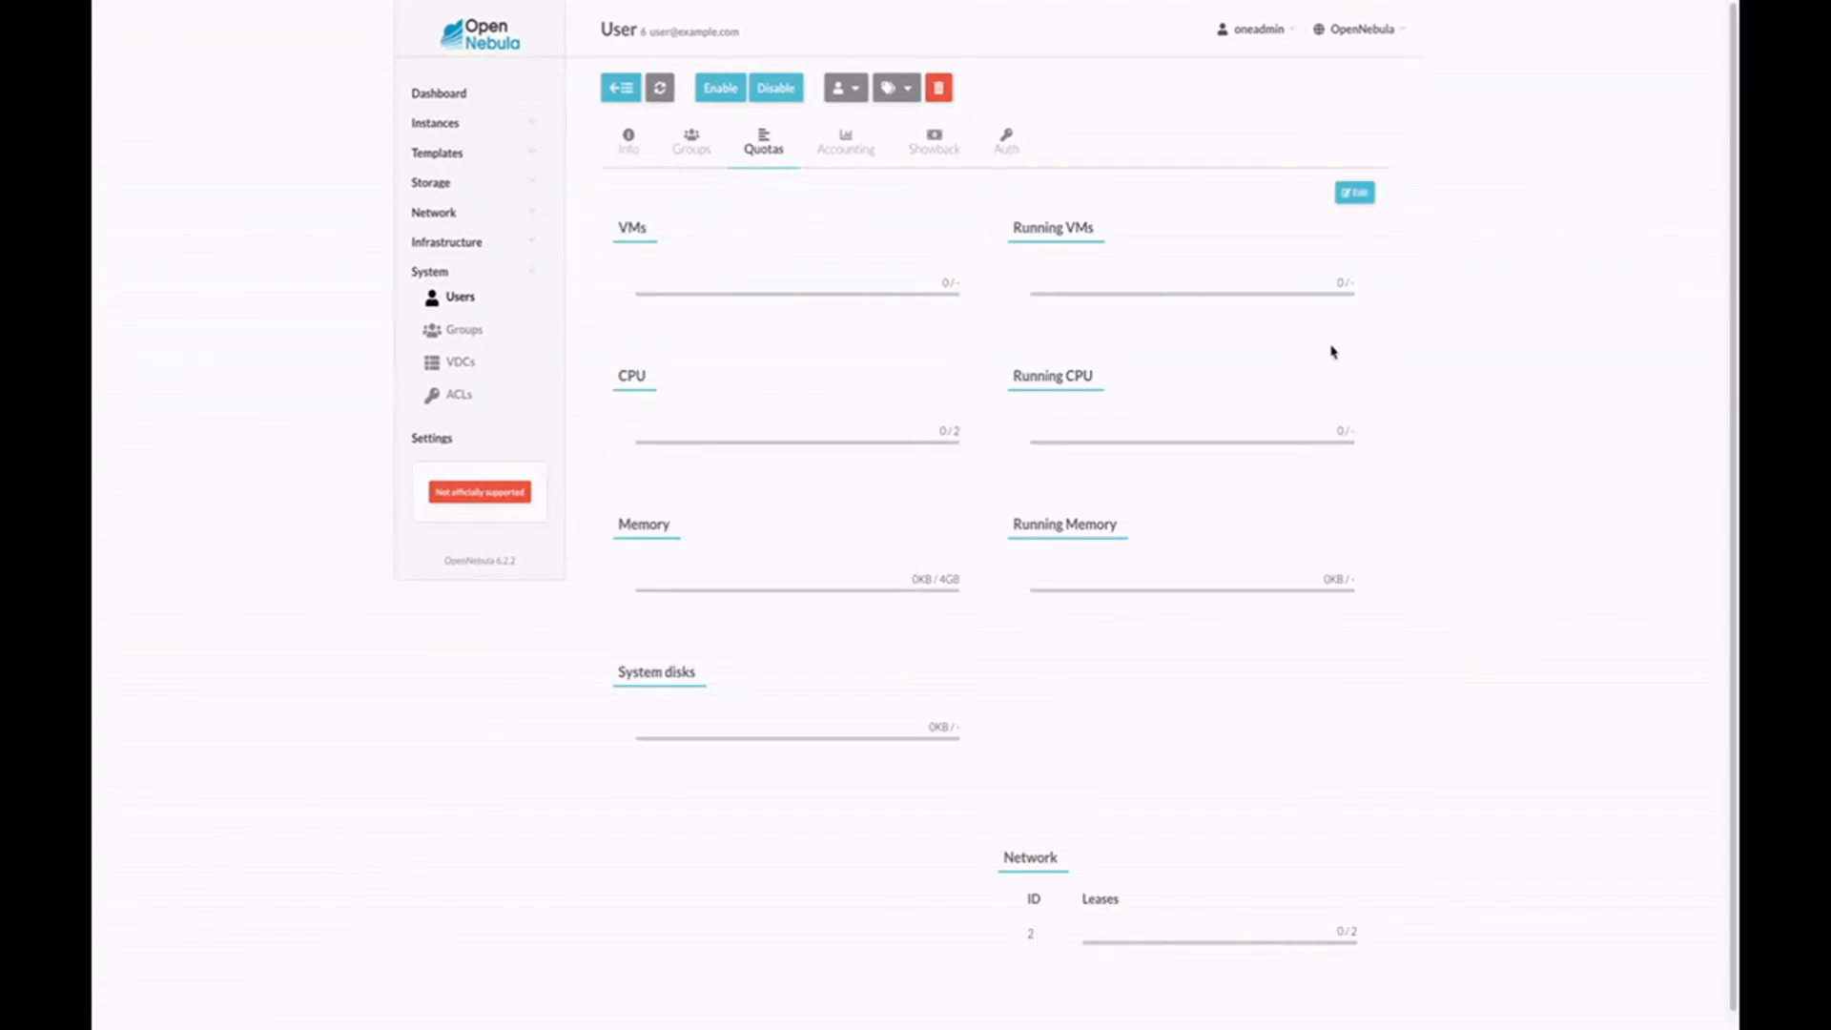
In System > ACLs, select rules 46, 47, 48 and 49 for the user's group.
left_click(459, 399)
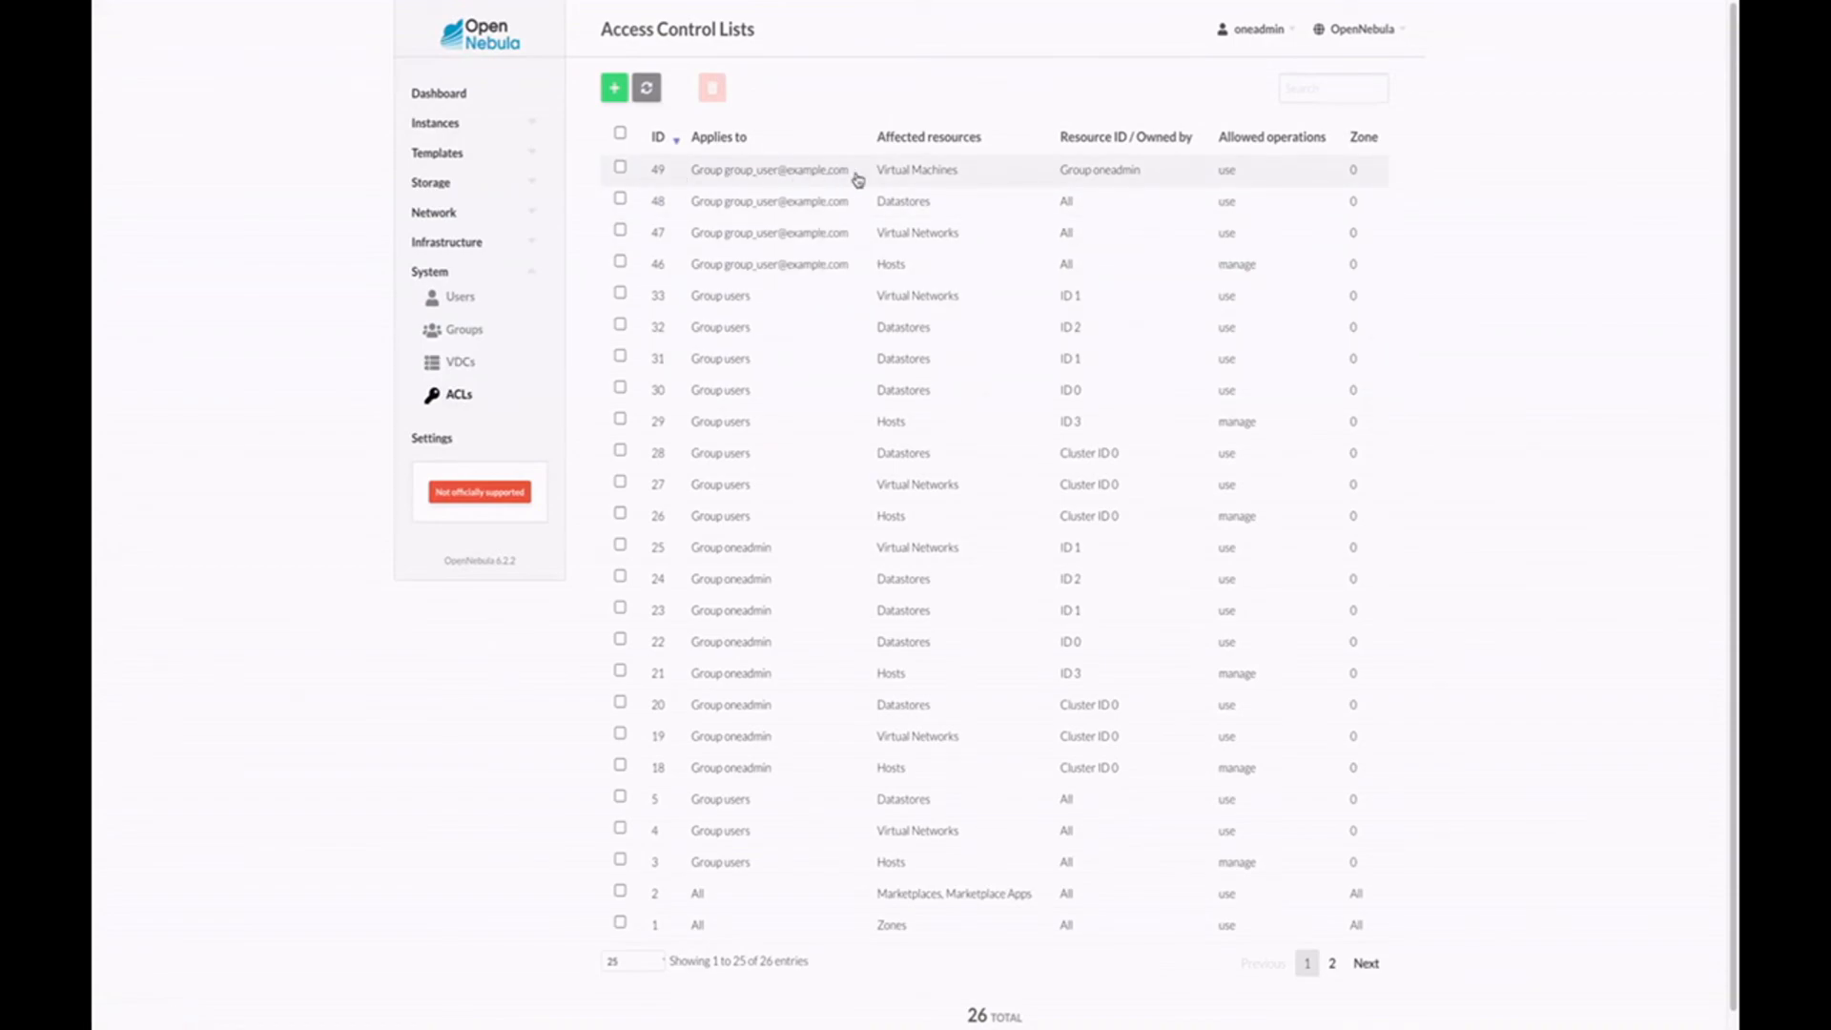
left_click(838, 246)
left_click(806, 200)
left_click(801, 170)
left_click(796, 264)
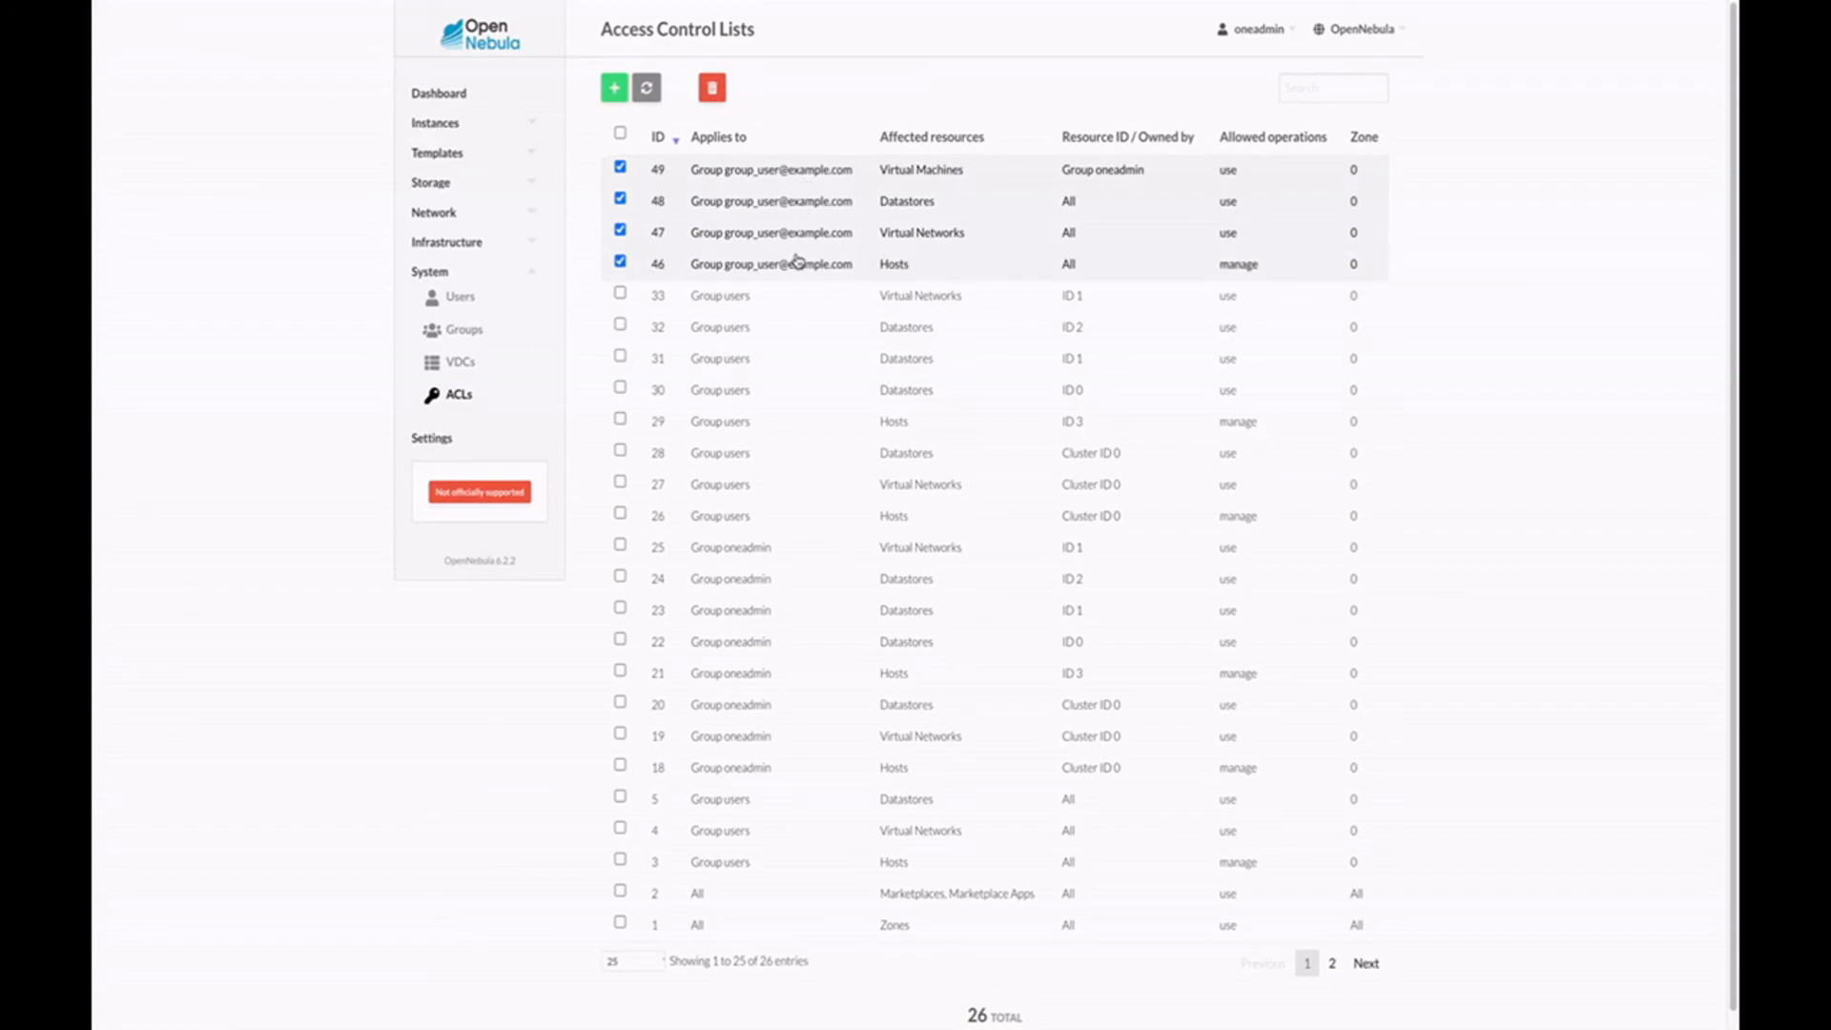